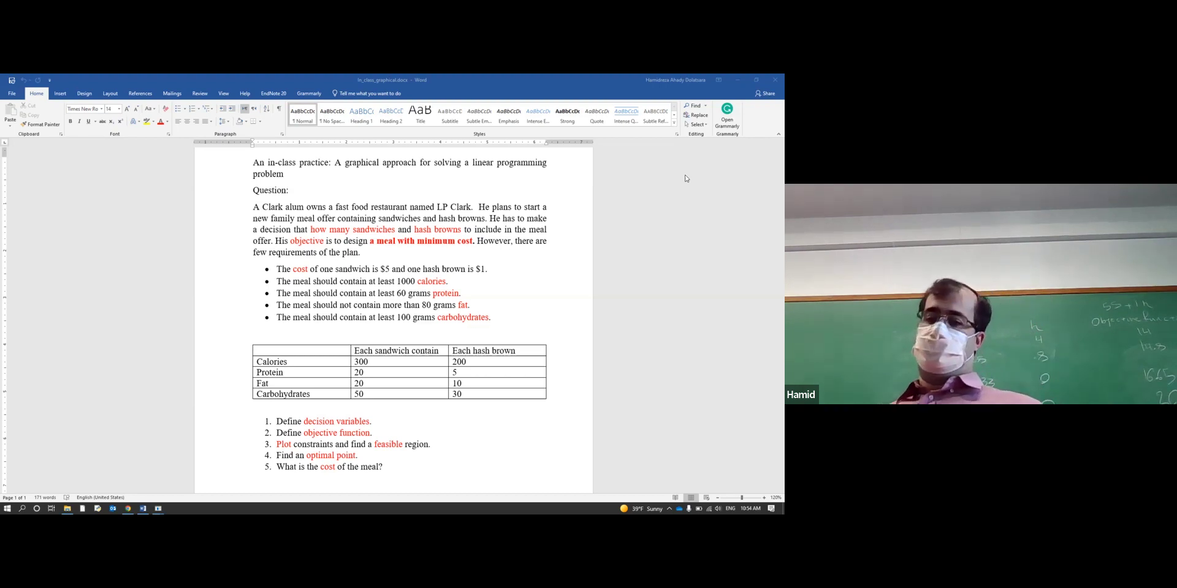
Step: Bring the File Explorer window showing the week 9 course folder to the front and clear its selection
scroll(313, 386, down, 3)
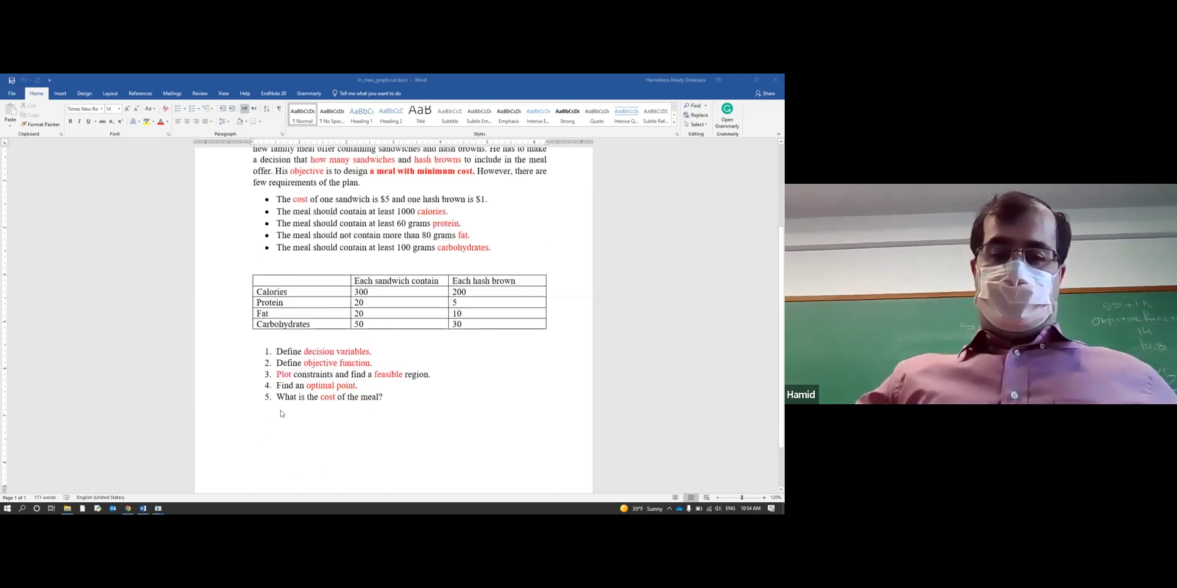
scroll(313, 386, up, 1)
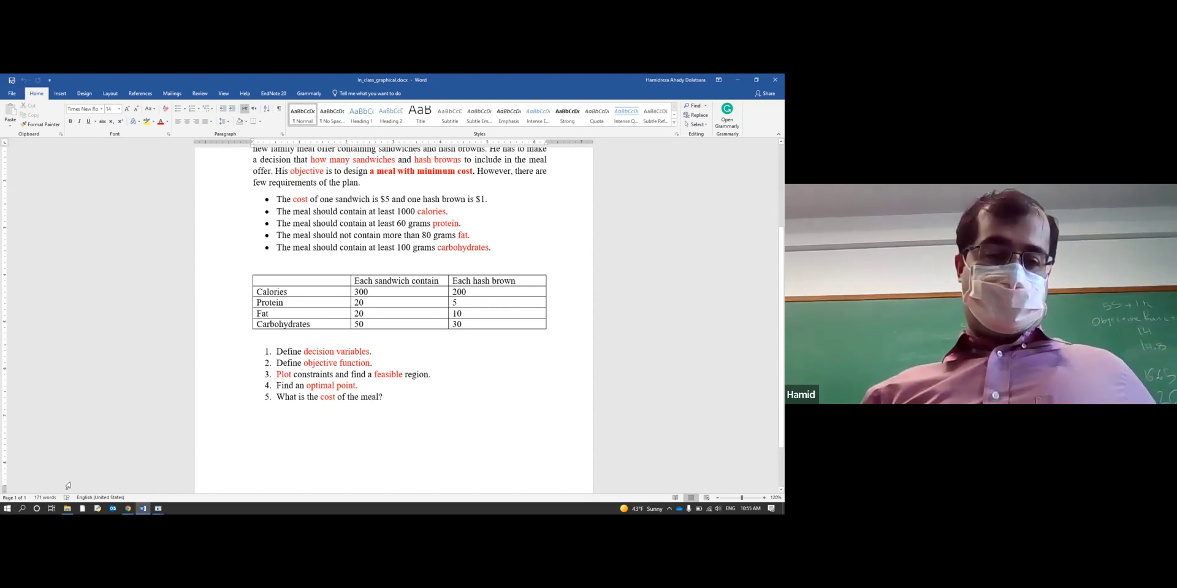
key(alt+Tab)
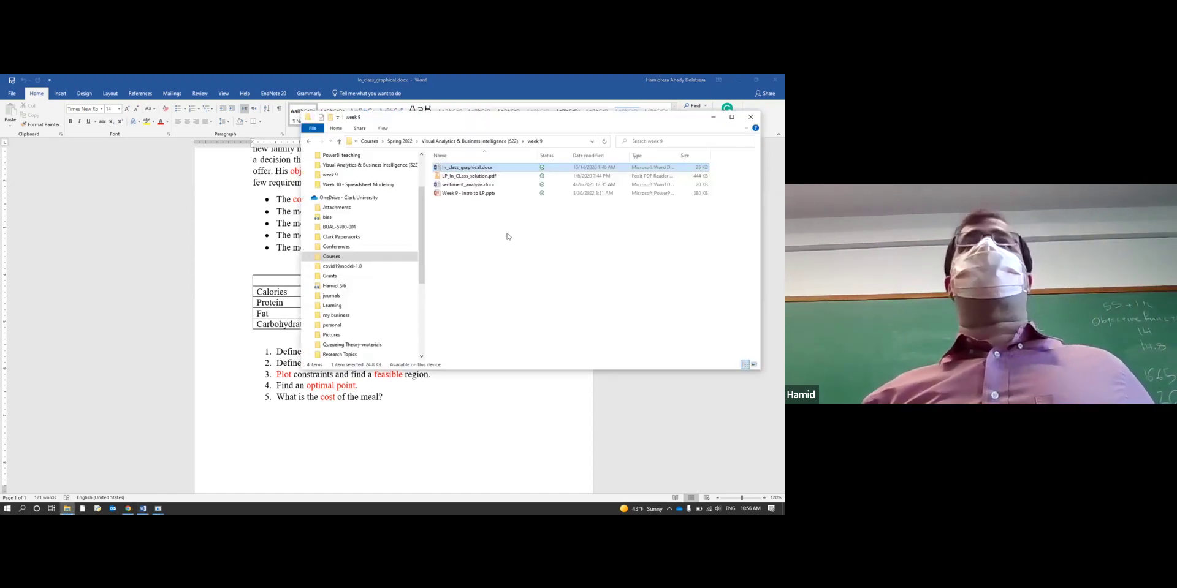
click(506, 236)
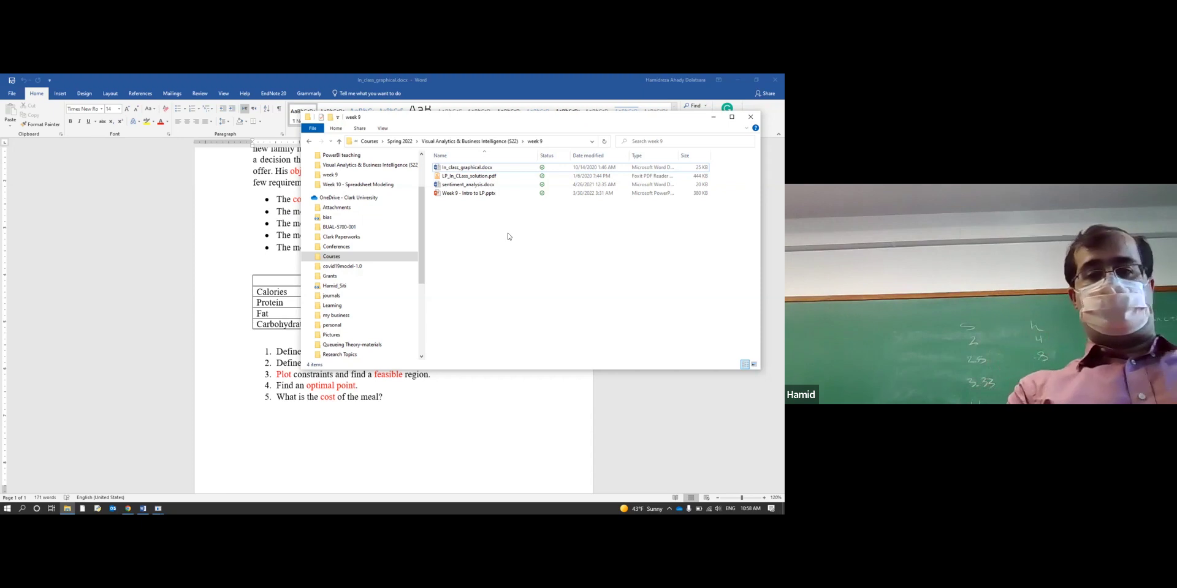
Step: Open Week 10 - Spreadsheet LP from the Week 10 - Spreadsheet Modeling folder and start its slide show
click(481, 141)
double_click(472, 263)
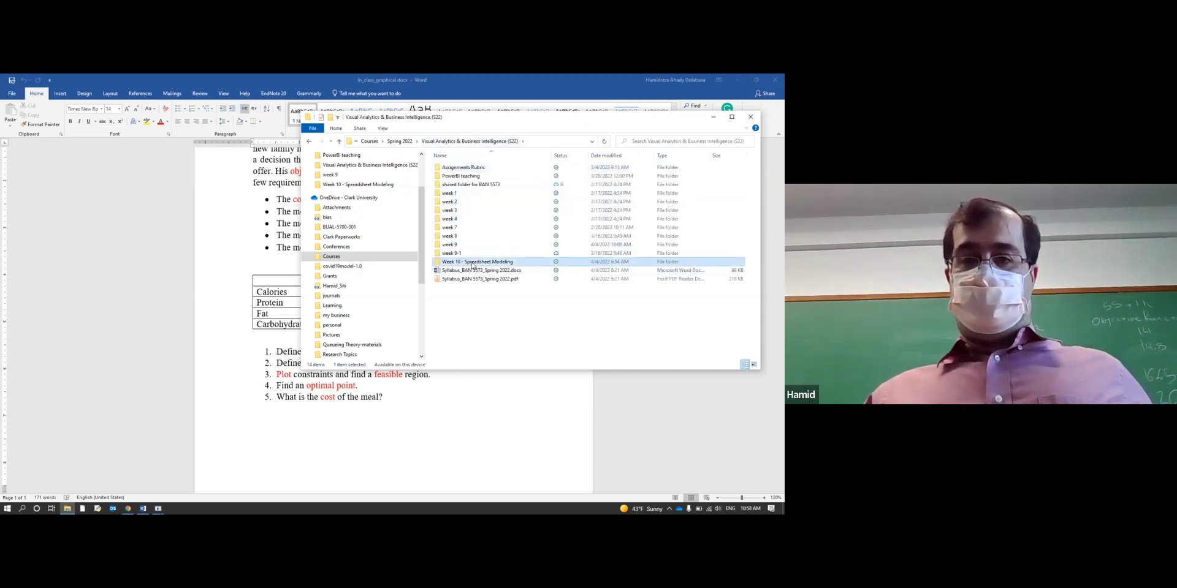
double_click(475, 228)
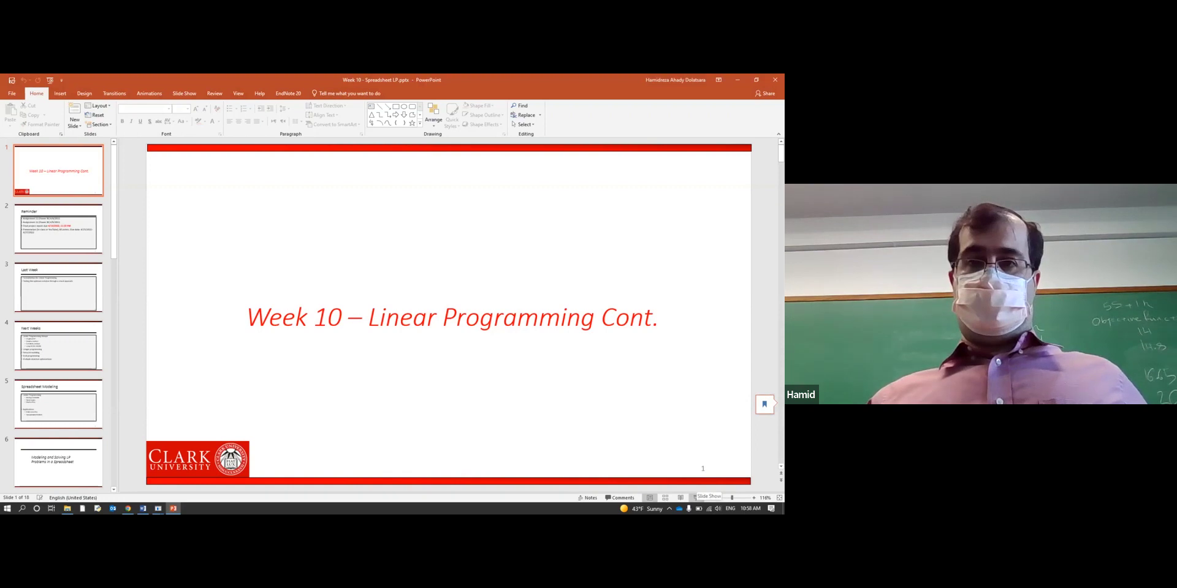
click(697, 498)
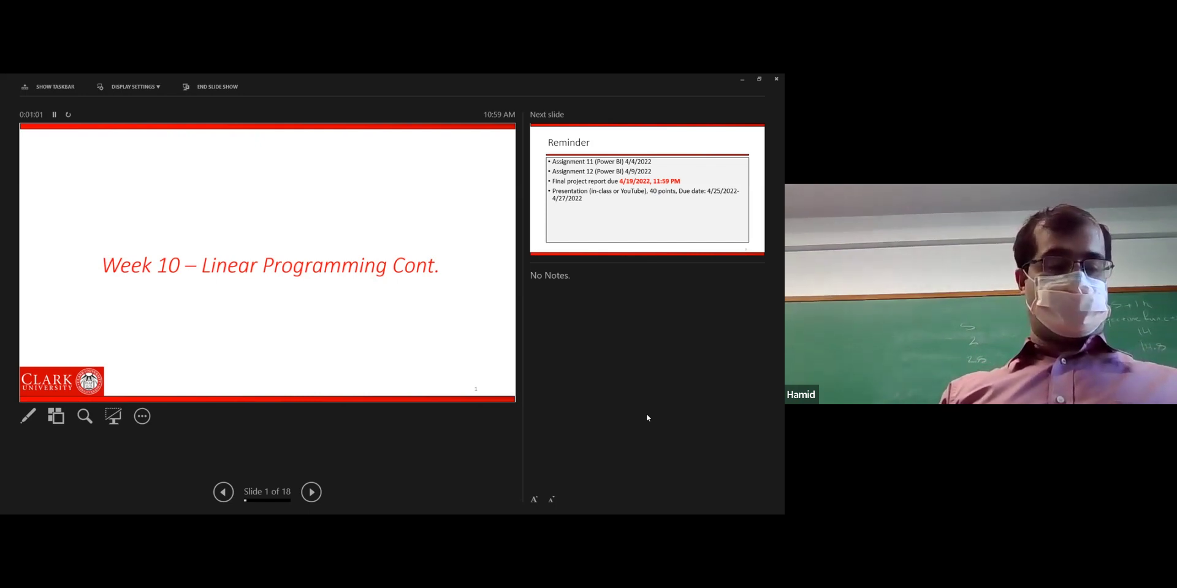
Step: Step through the slides from the title slide to slide 8, Excel add-ins
key(Right)
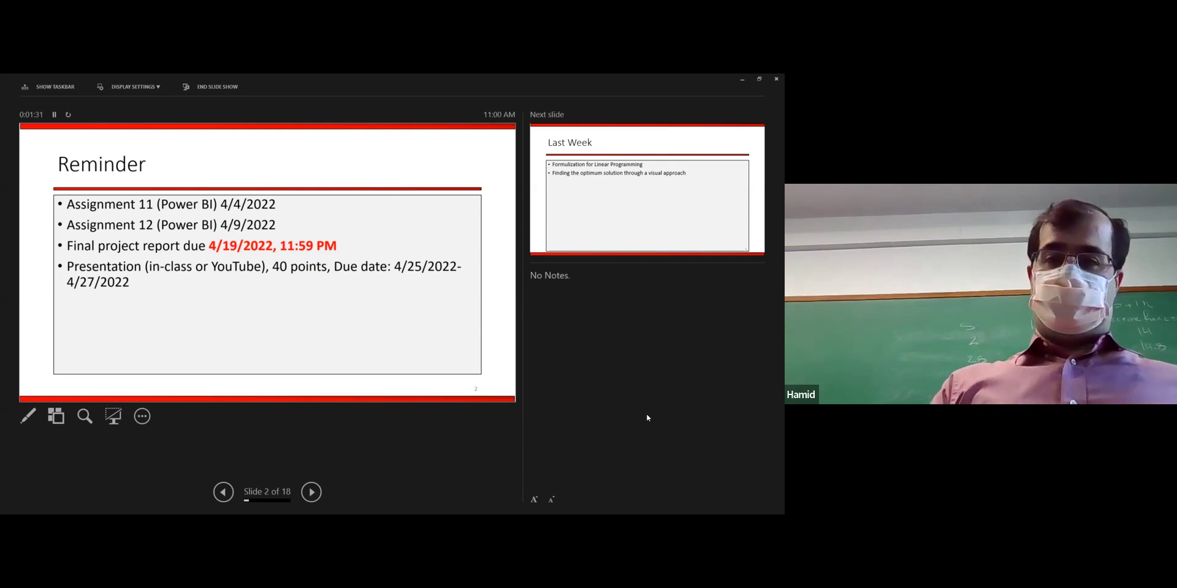
key(Right)
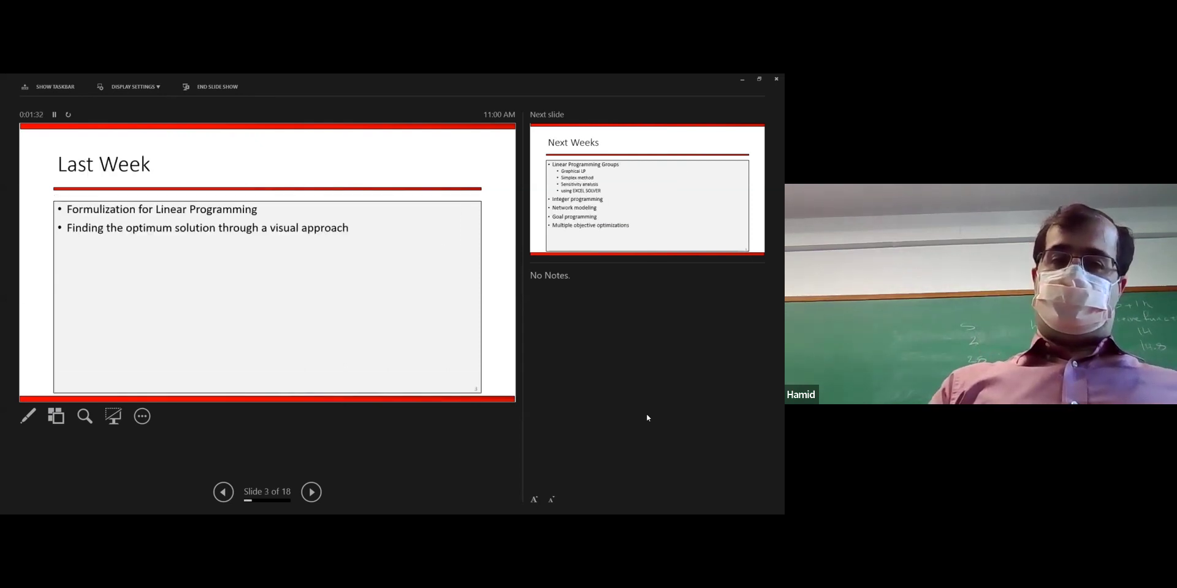
key(Right)
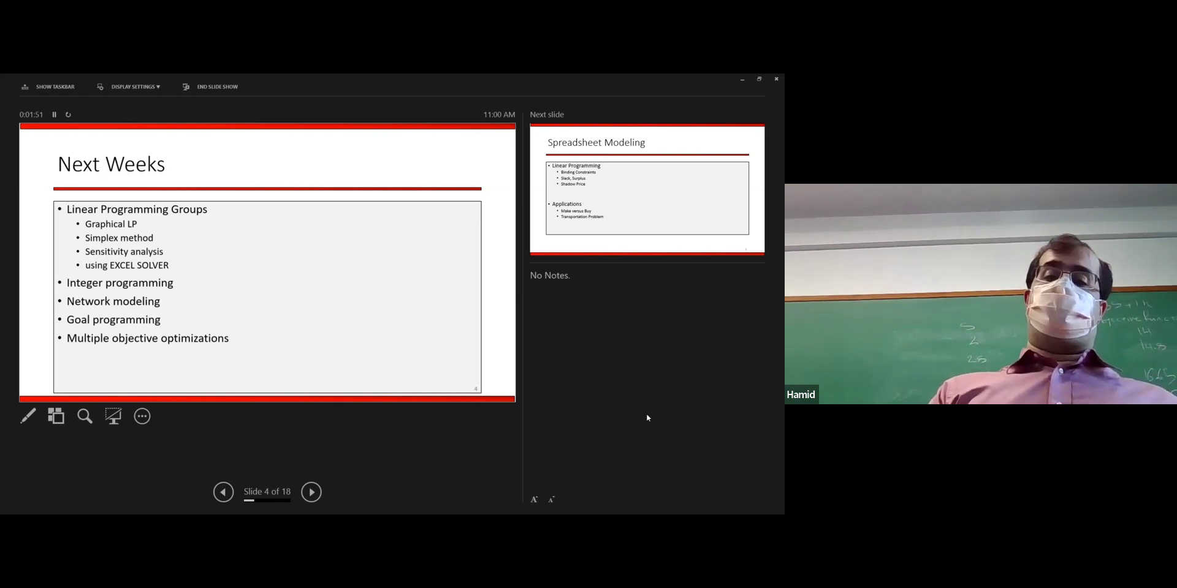
key(Right)
key(Right)
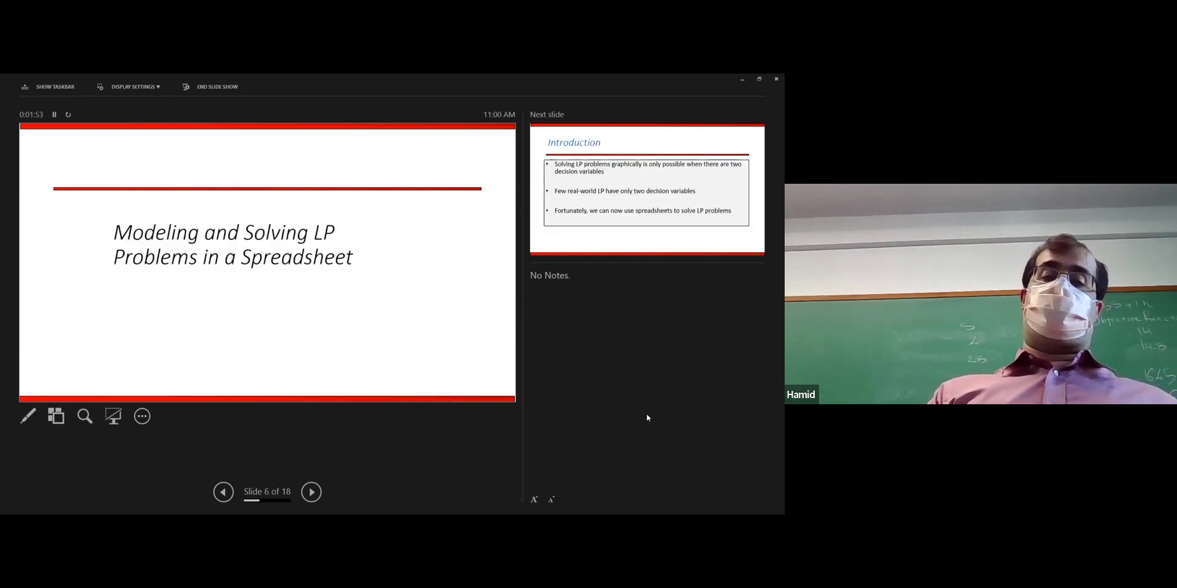
key(Left)
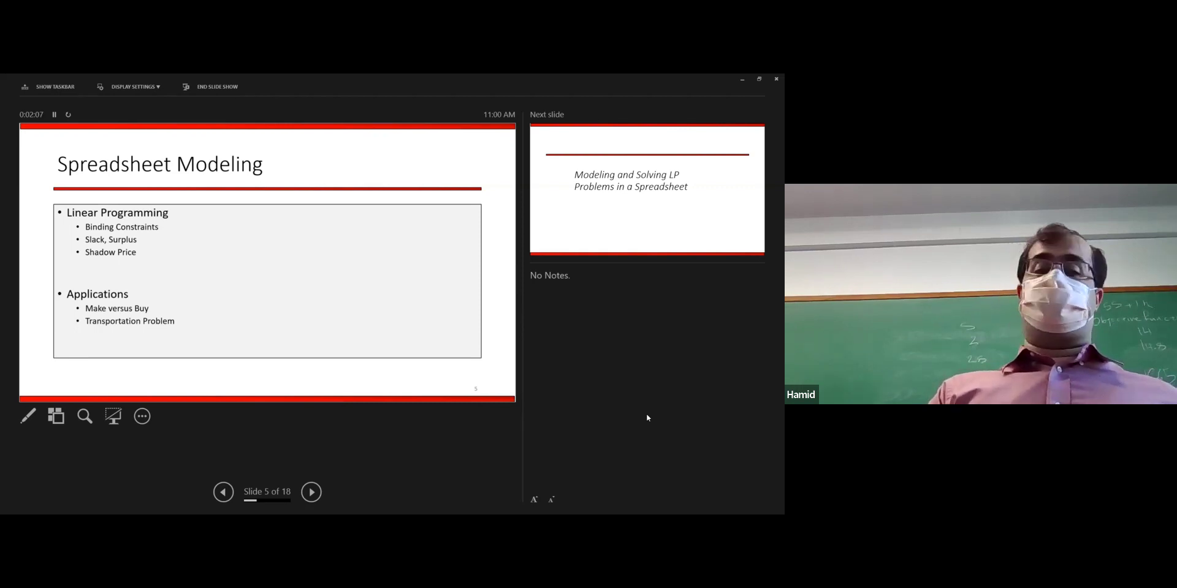
key(Right)
key(Right)
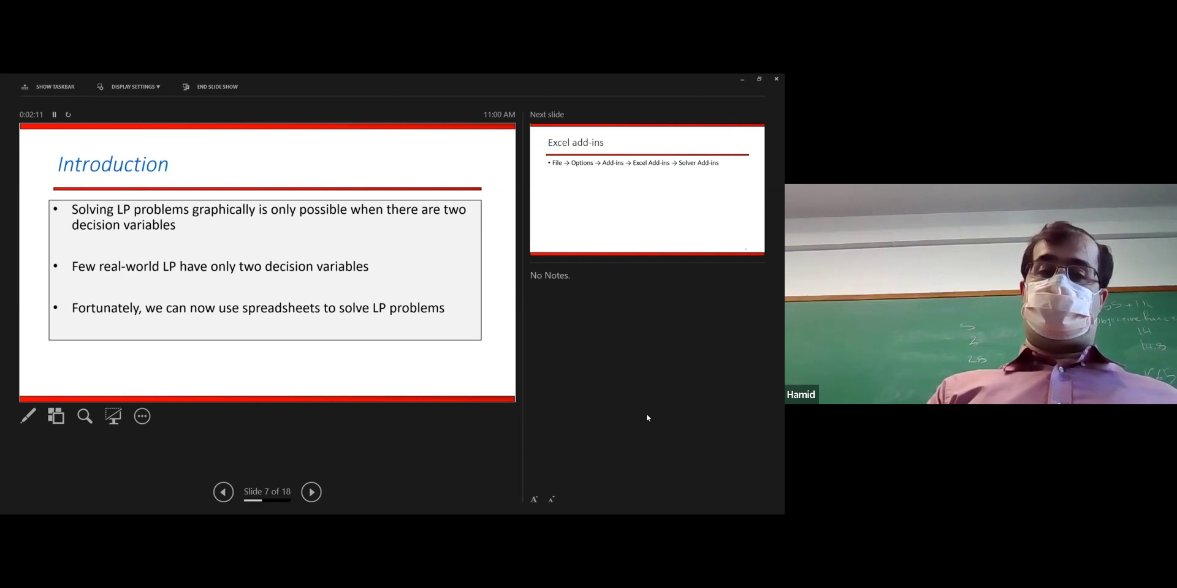
key(Right)
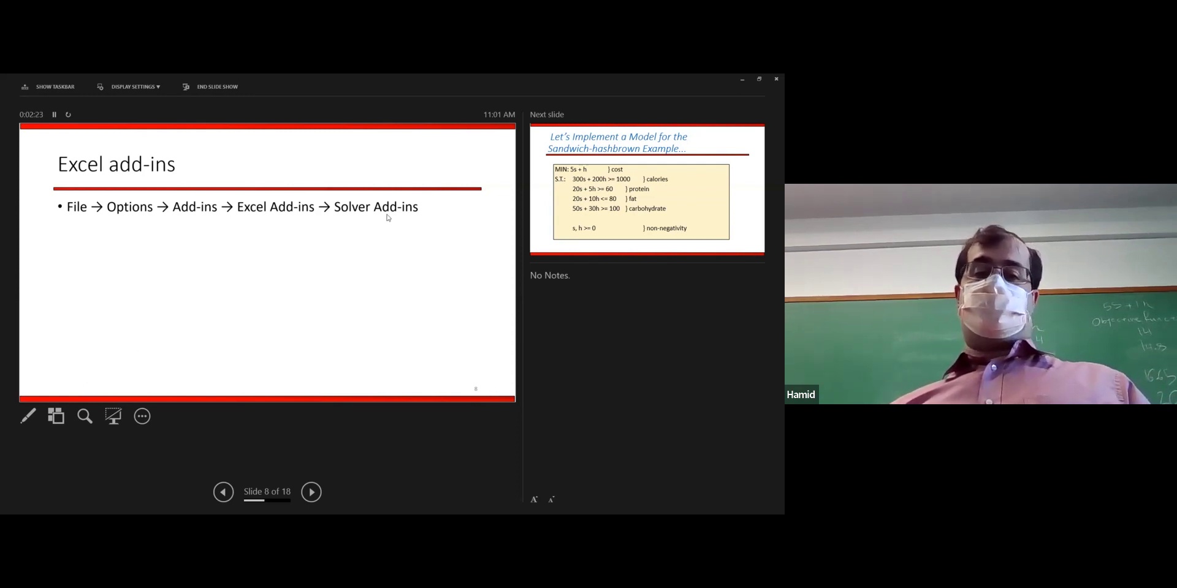
key(super)
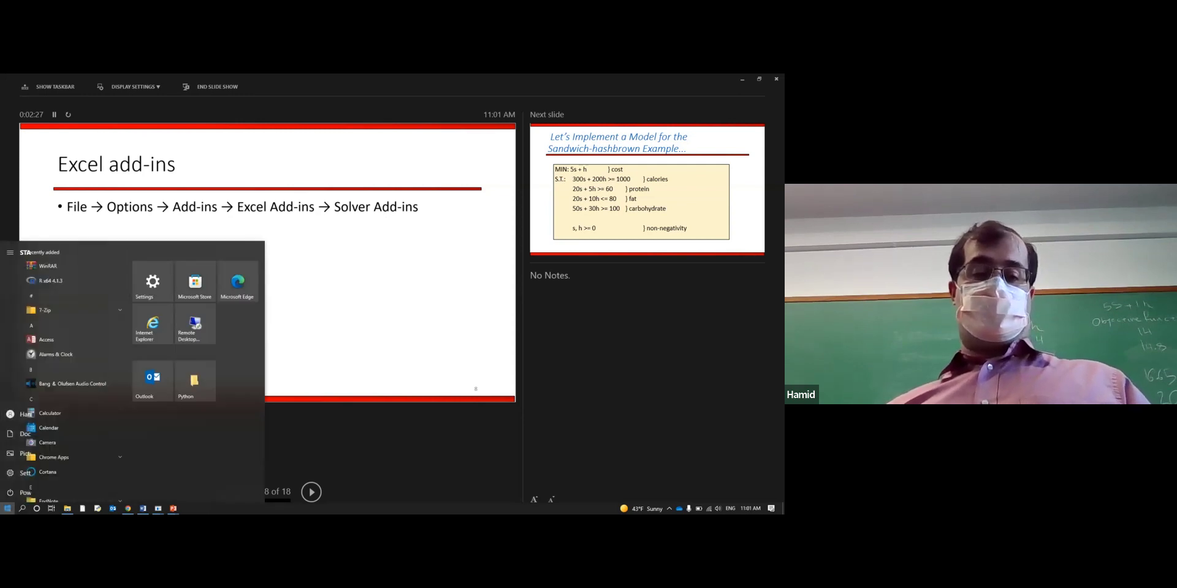
Step: Launch Excel from Windows Search's recent apps and create a new blank workbook
key(super)
key(super)
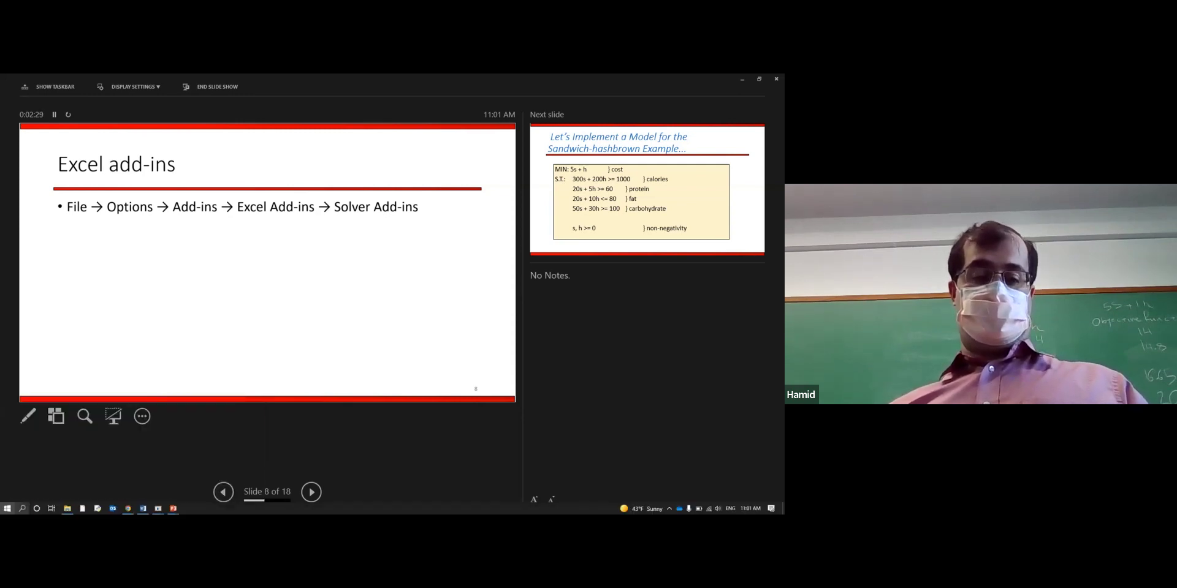
click(22, 508)
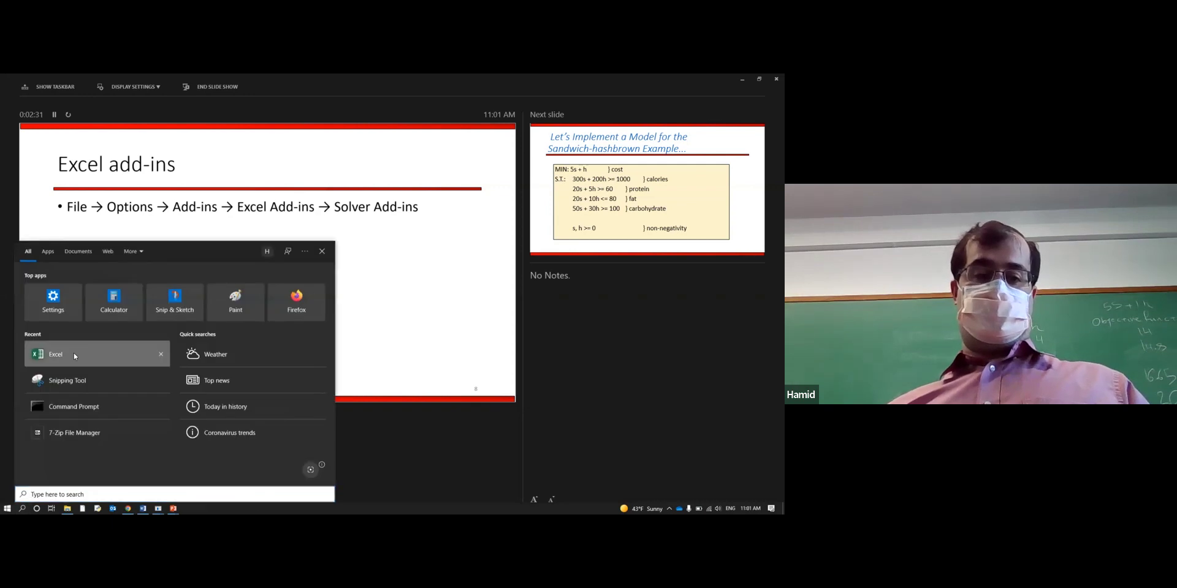
click(77, 353)
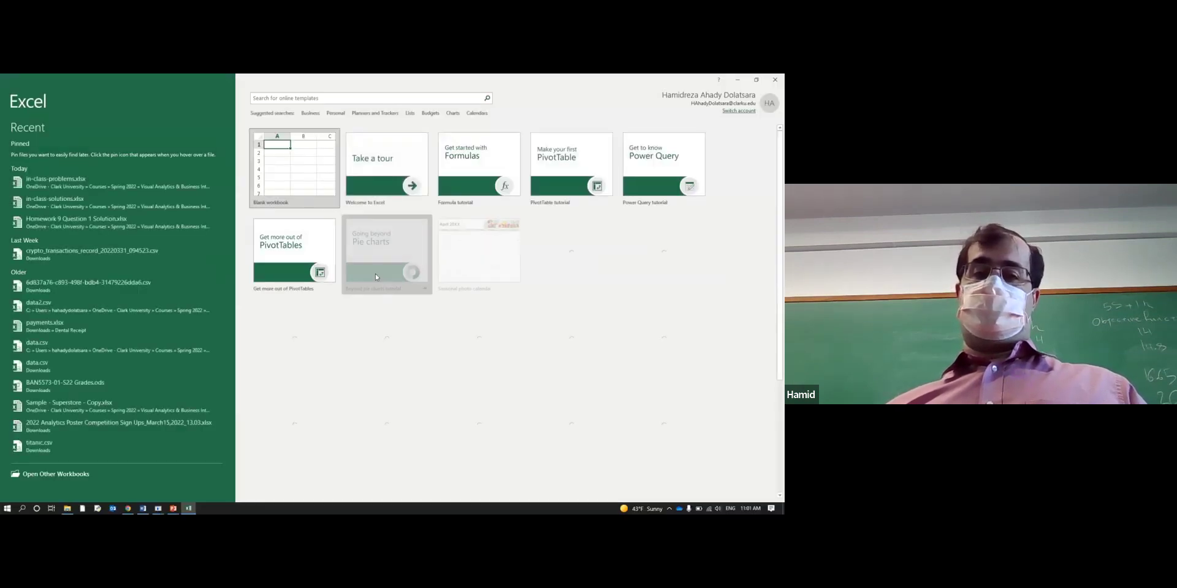
click(309, 176)
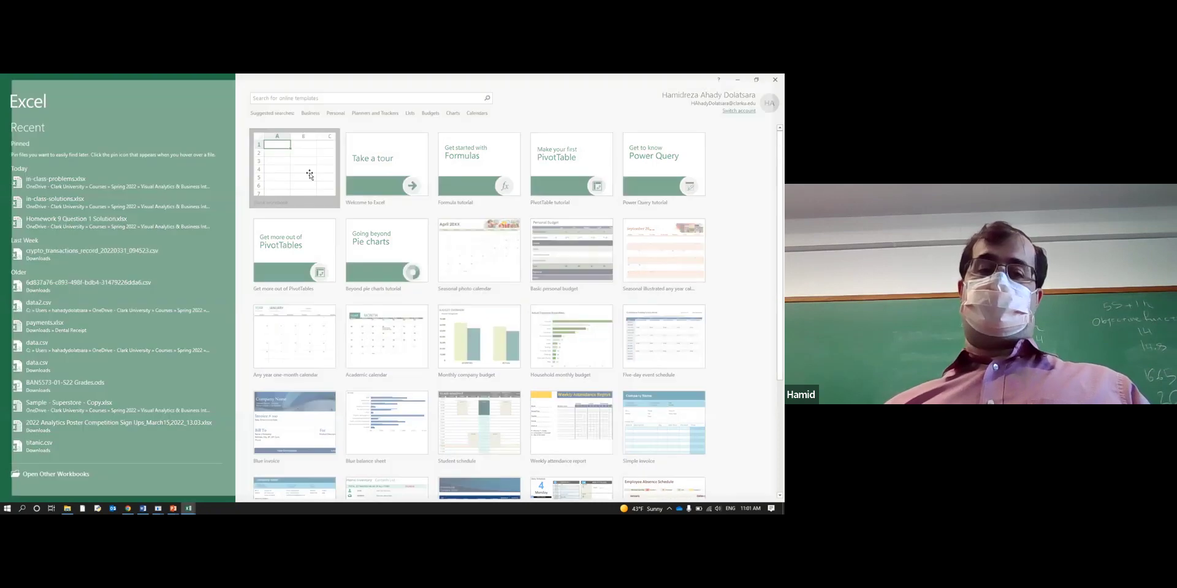
Step: Open the Excel Options dialog from the File backstage of the blank Book1 workbook
click(10, 93)
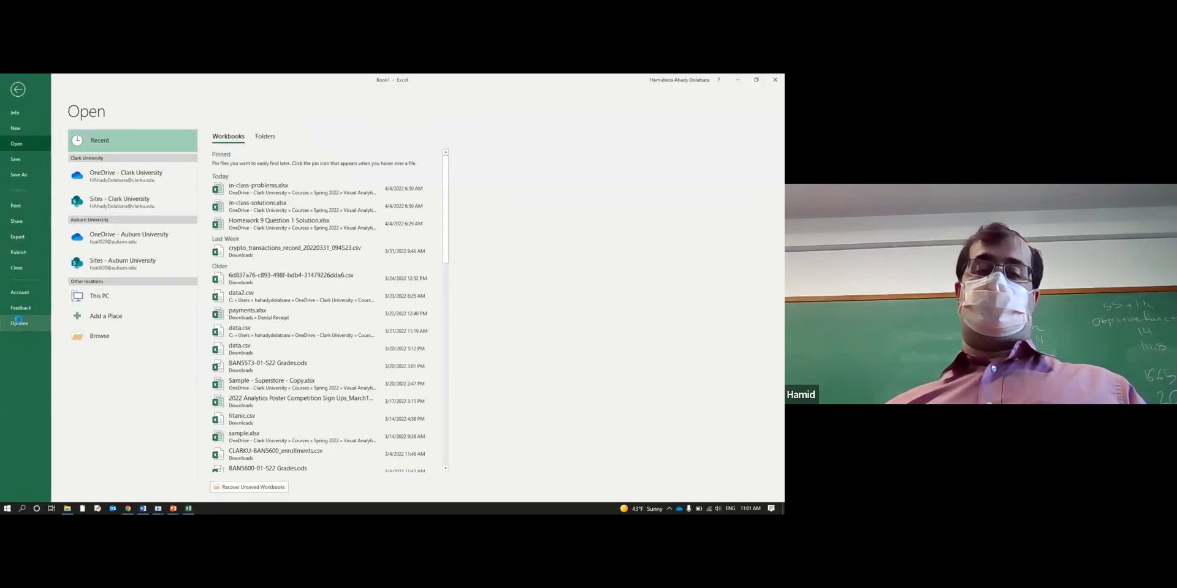
click(19, 323)
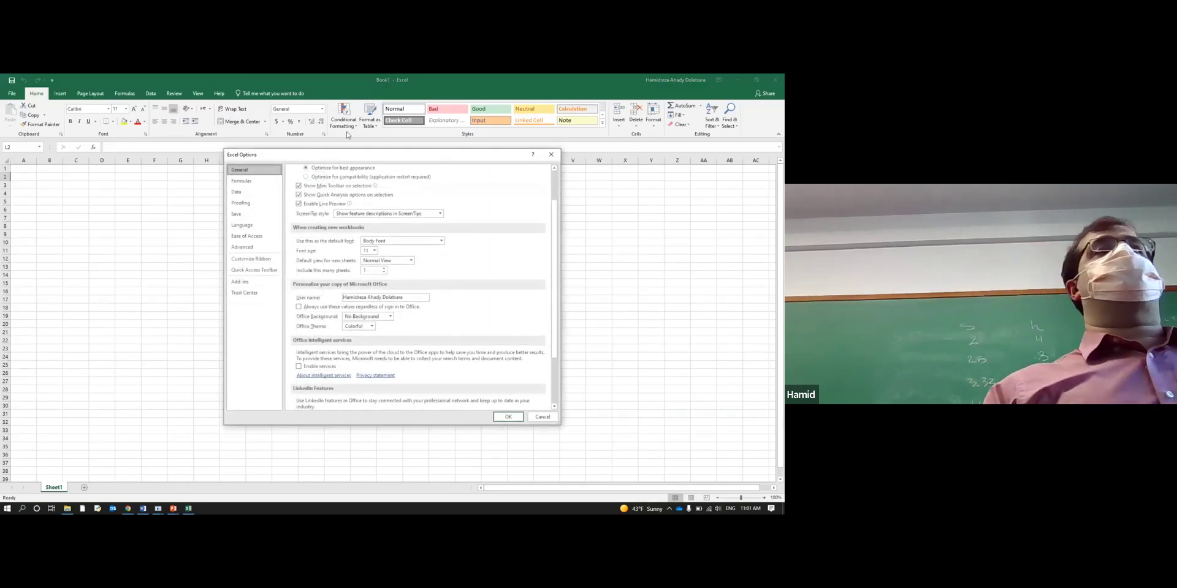
click(552, 156)
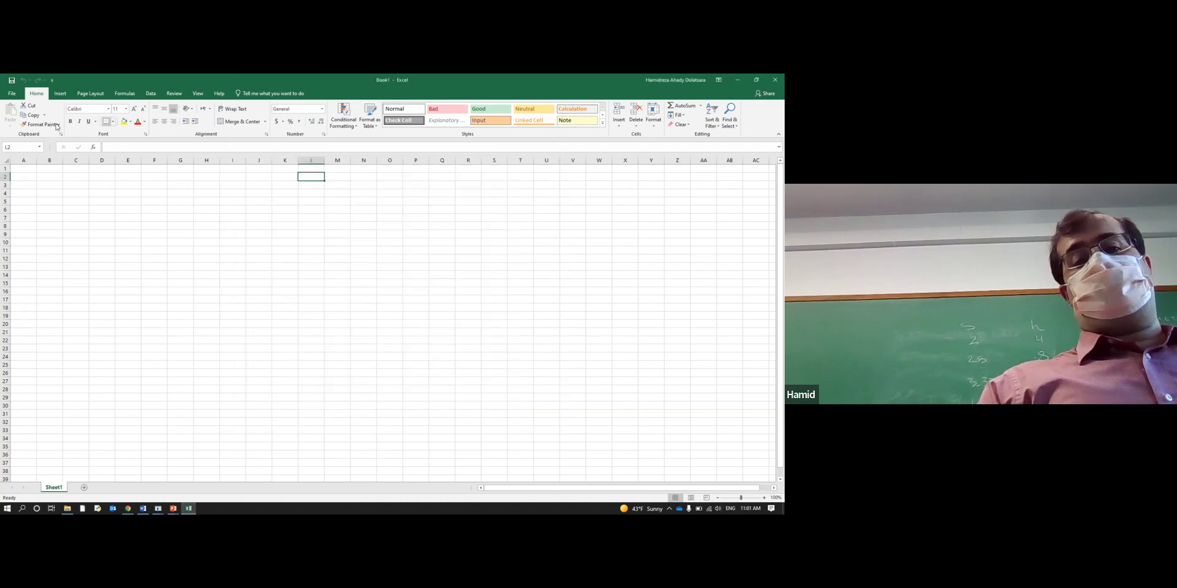
click(11, 94)
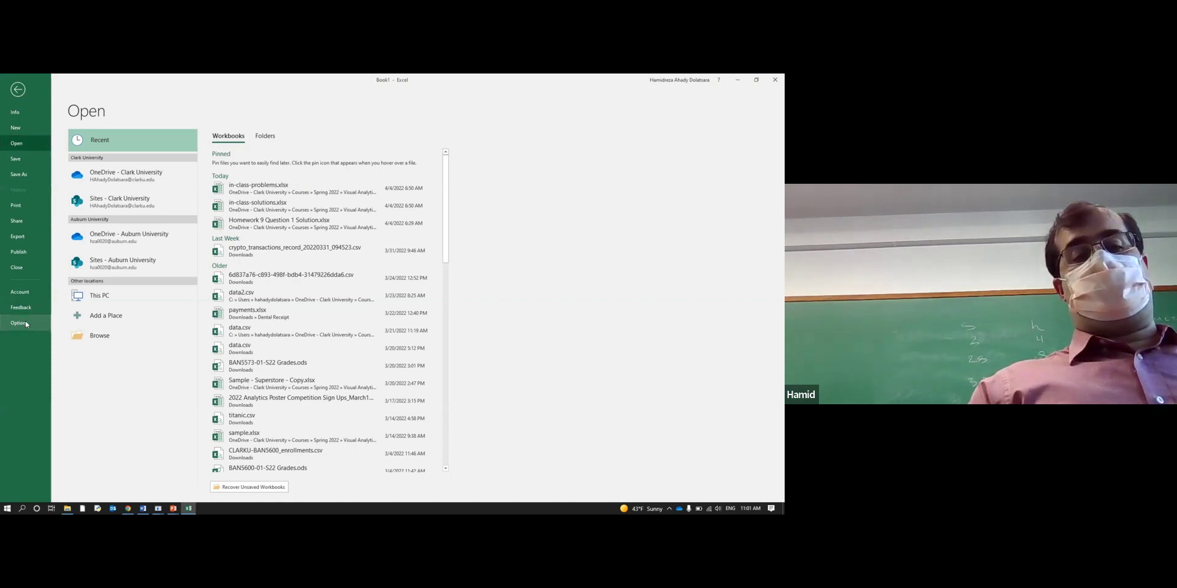
click(17, 90)
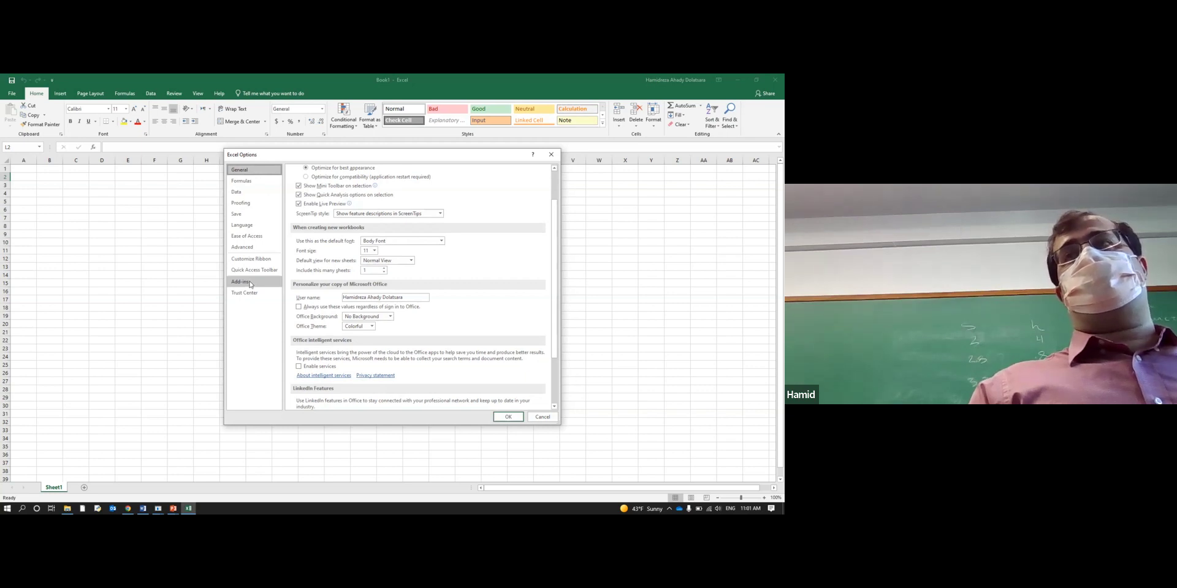
Step: Enable the Solver Add-in from the Add-ins page, with Manage set to Excel Add-ins
click(252, 283)
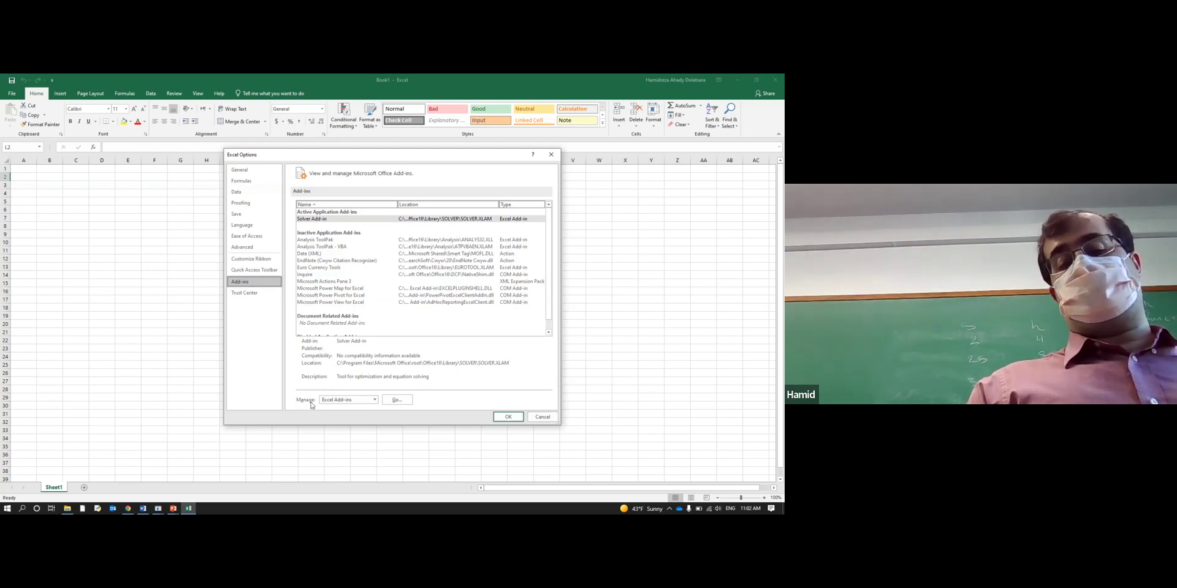
click(375, 401)
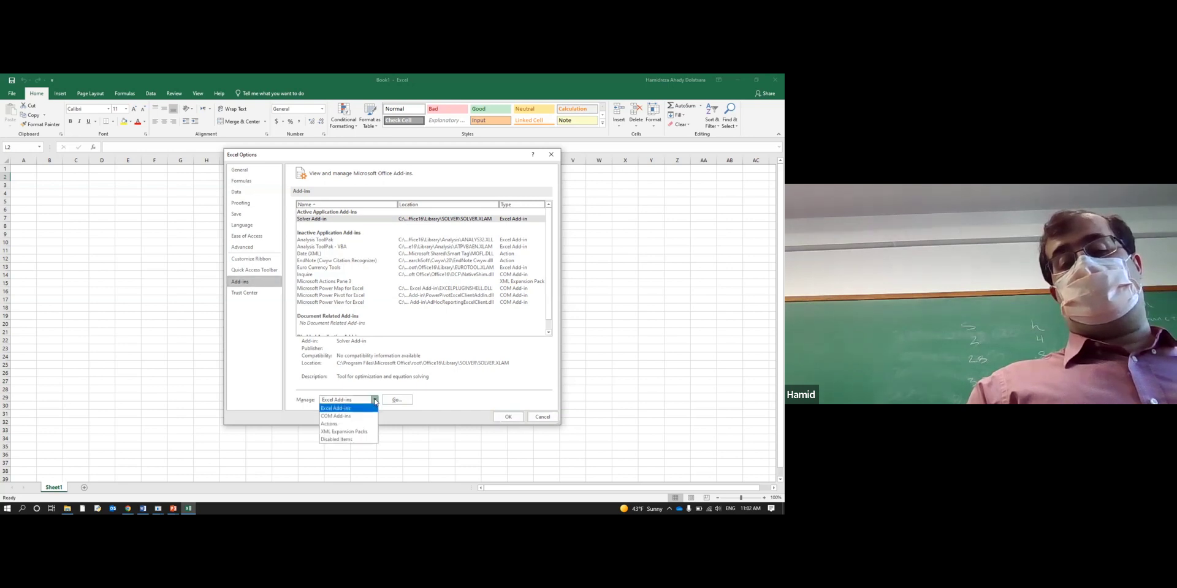
click(350, 409)
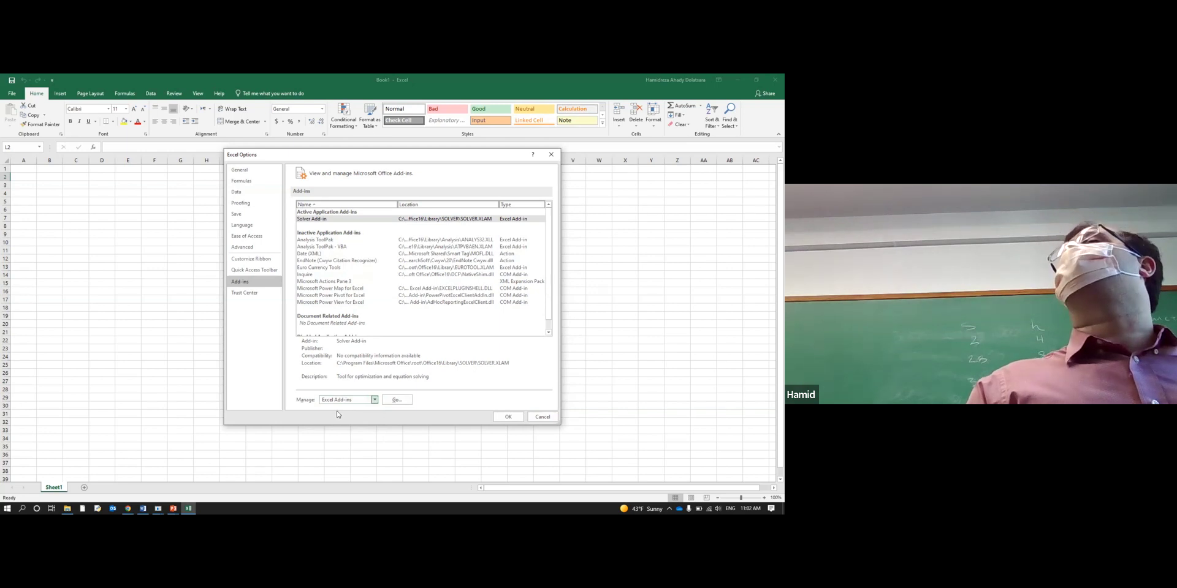
click(405, 405)
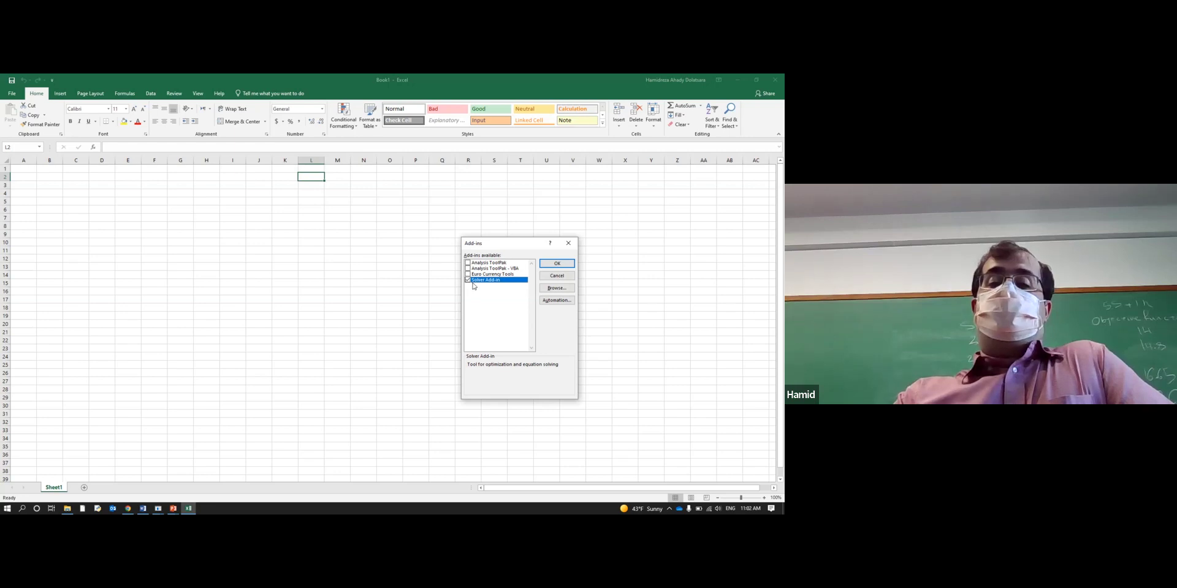
click(551, 266)
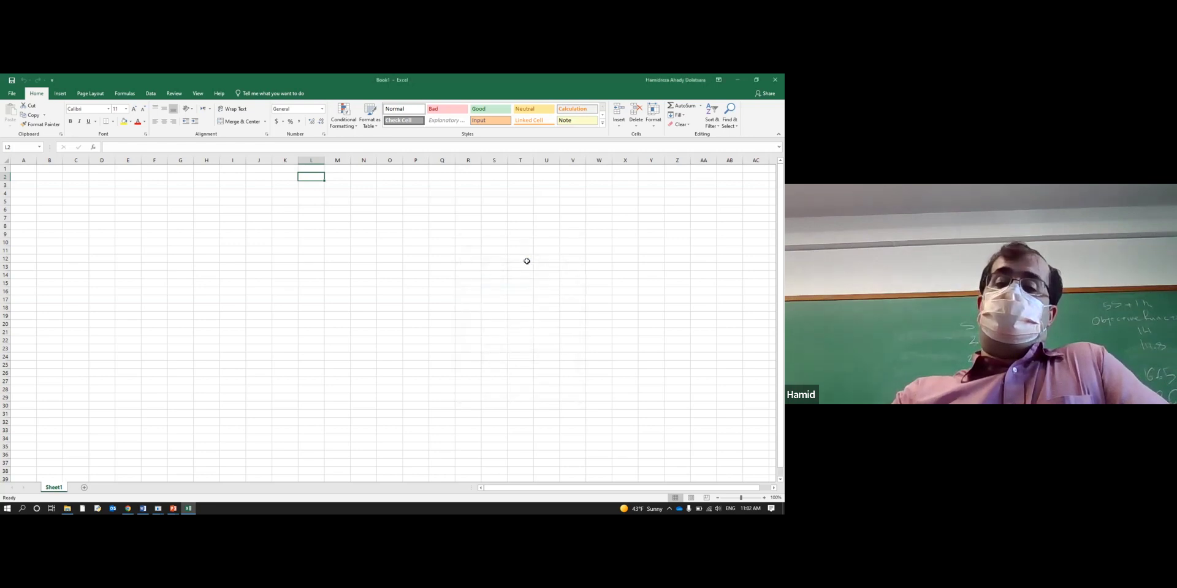
Step: Launch Solver from the Data tab to confirm the add-in is installed
click(527, 261)
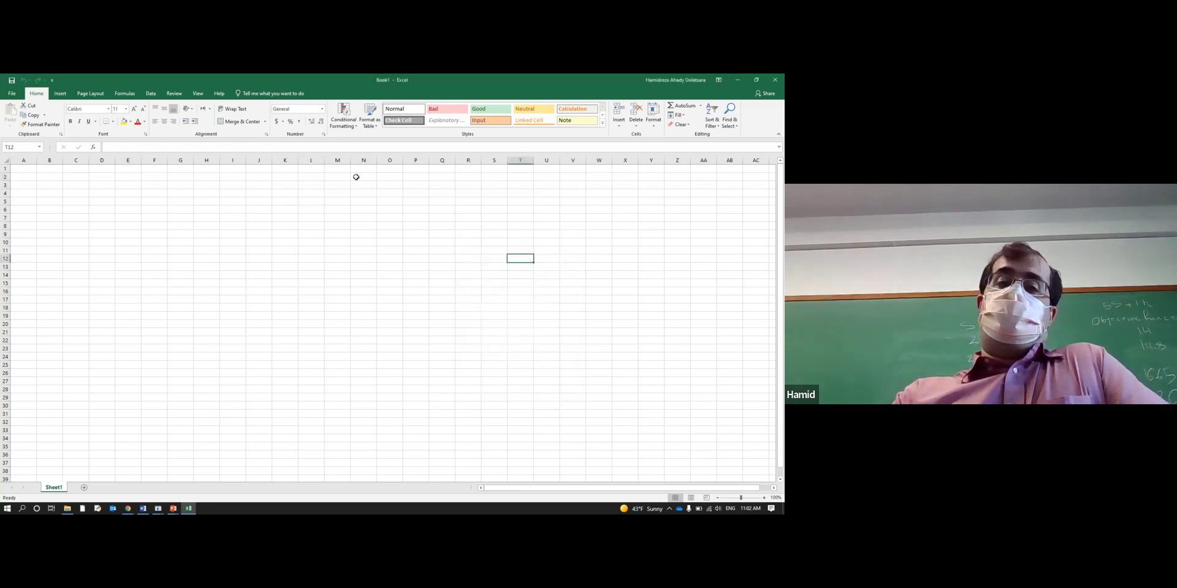
click(153, 93)
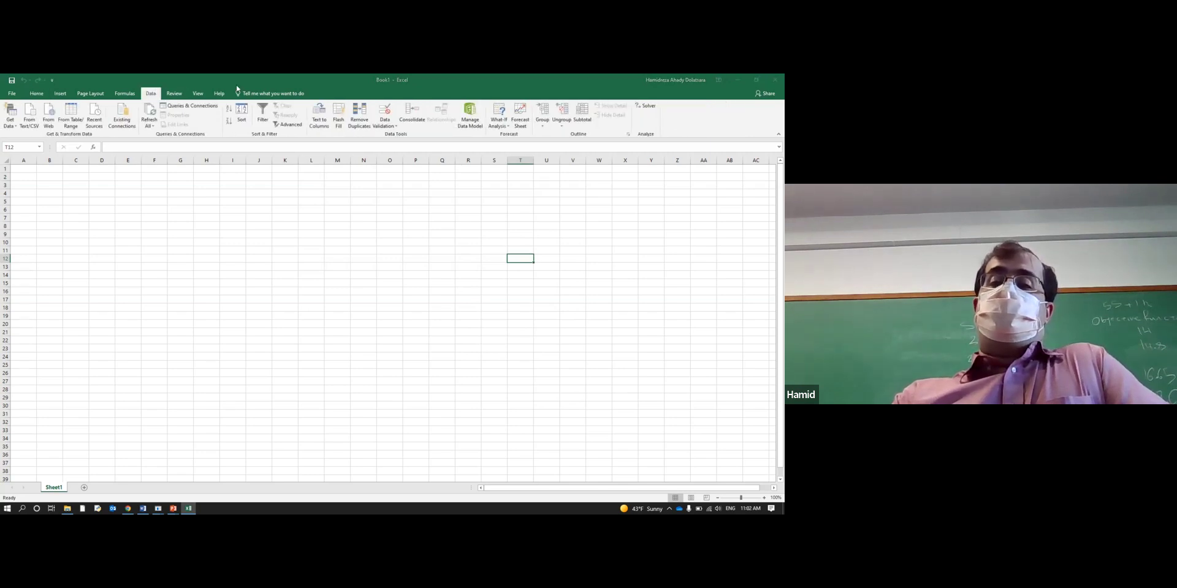
click(648, 109)
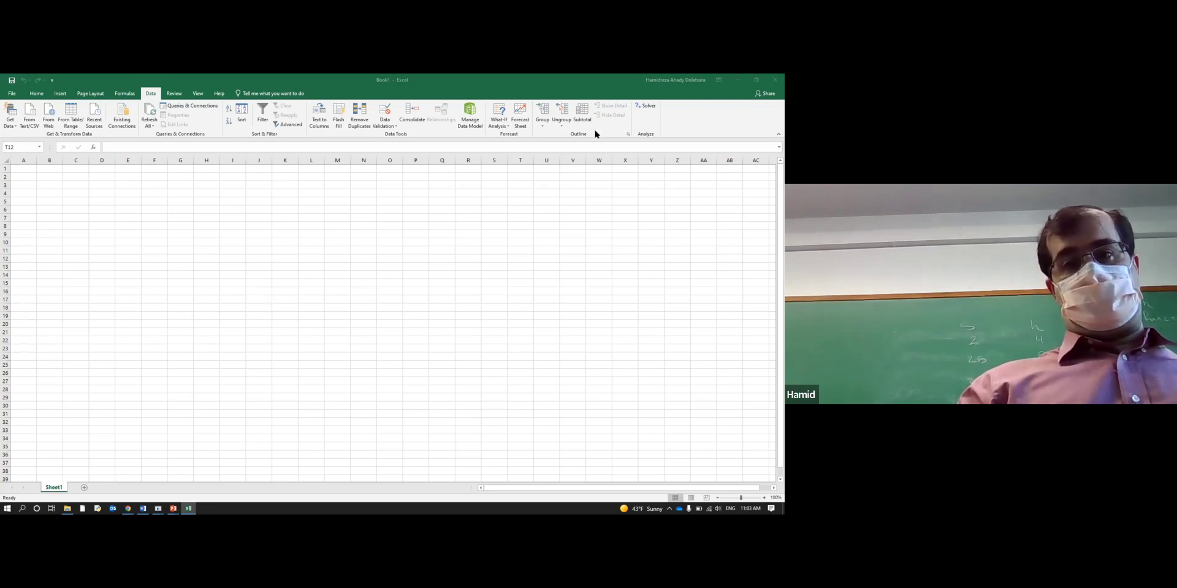
click(352, 368)
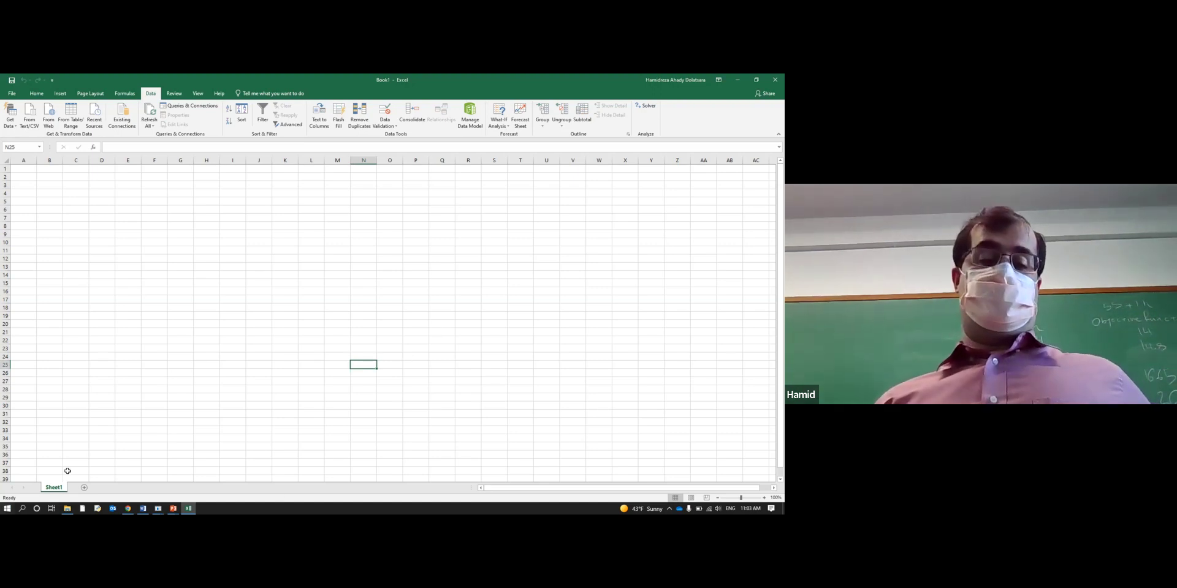
Step: Show the Sandwich-hashbrown model on slide 9, then exit the PowerPoint slide show
mouse_move(173, 509)
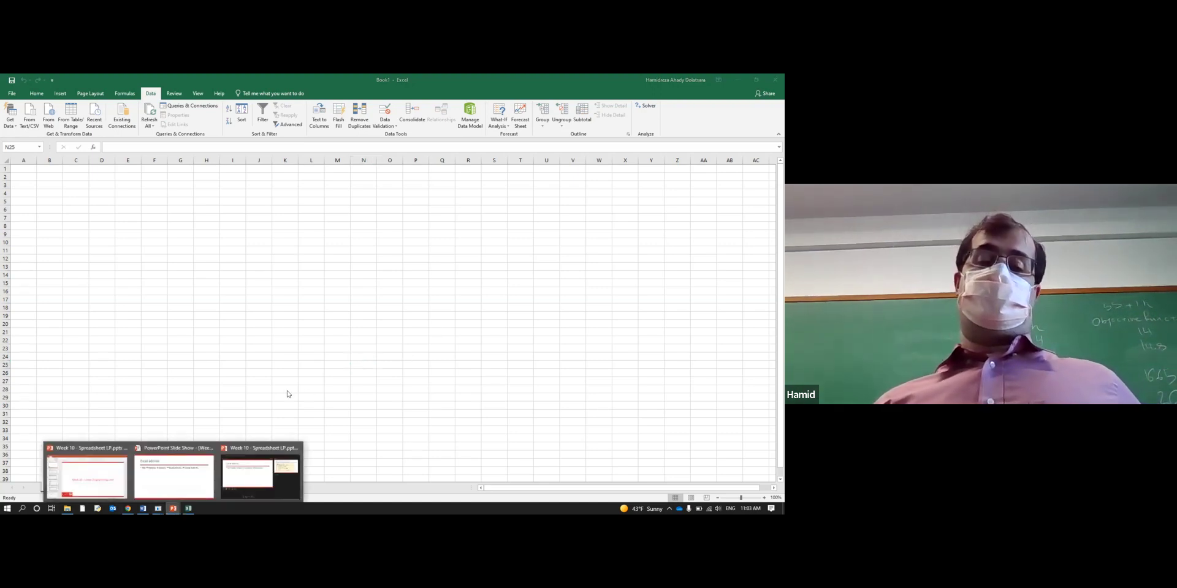
click(244, 475)
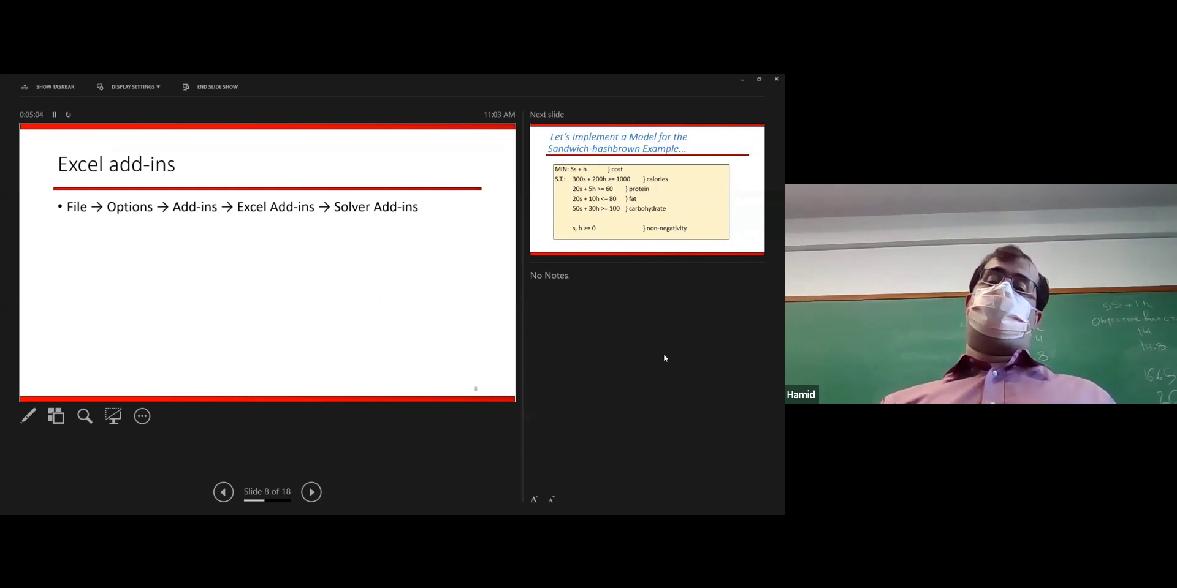
key(Right)
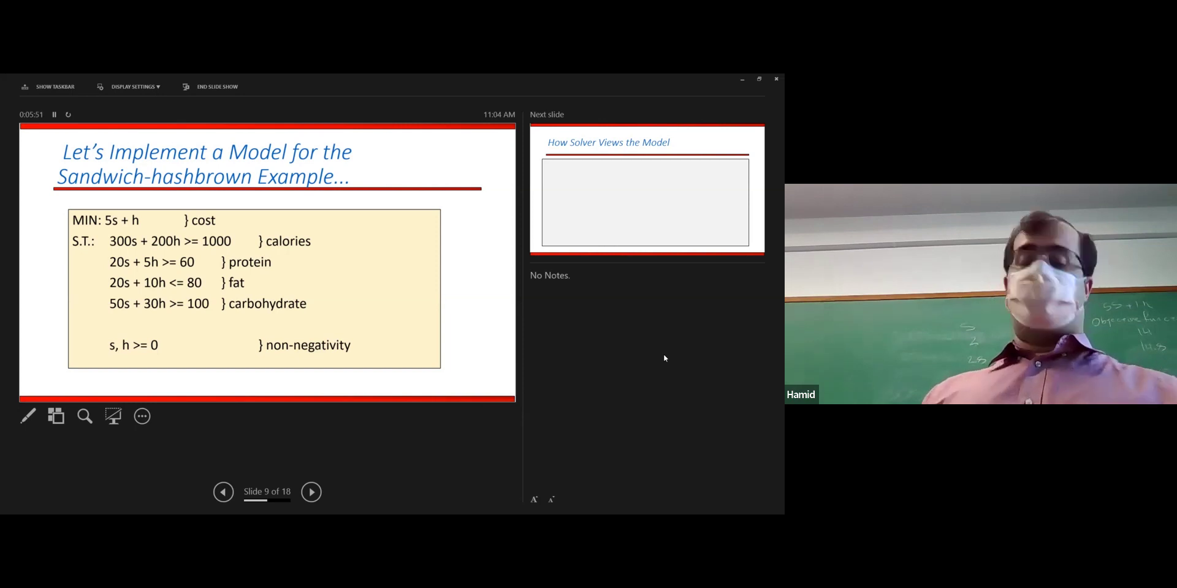
key(Escape)
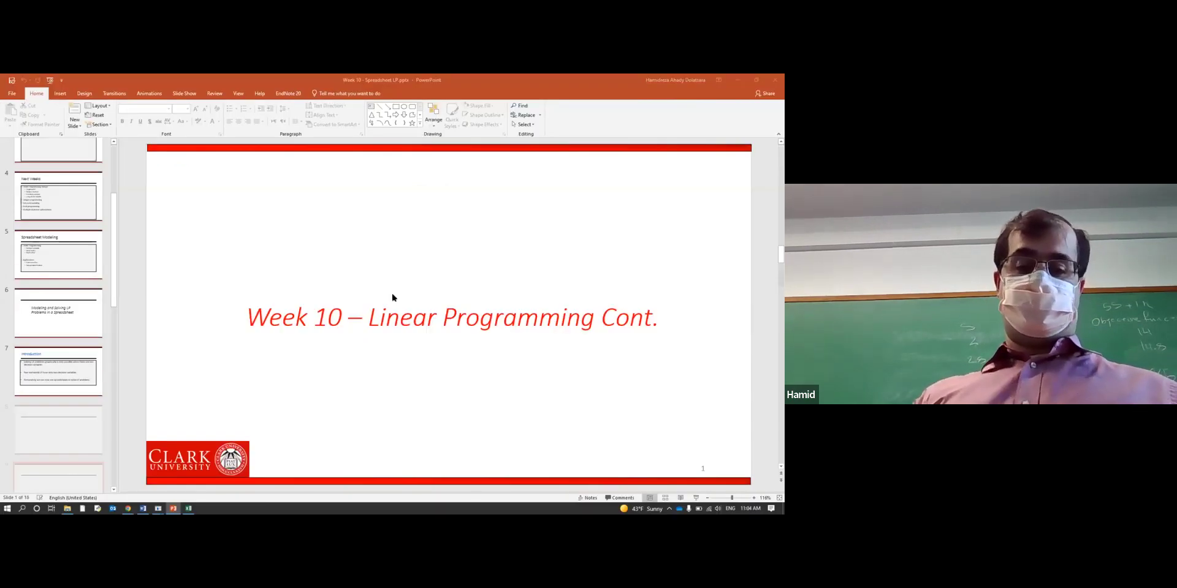
Step: Refresh Moodle, download in-class-solutions.xlsx, and open it in Excel from File Explorer
key(F5)
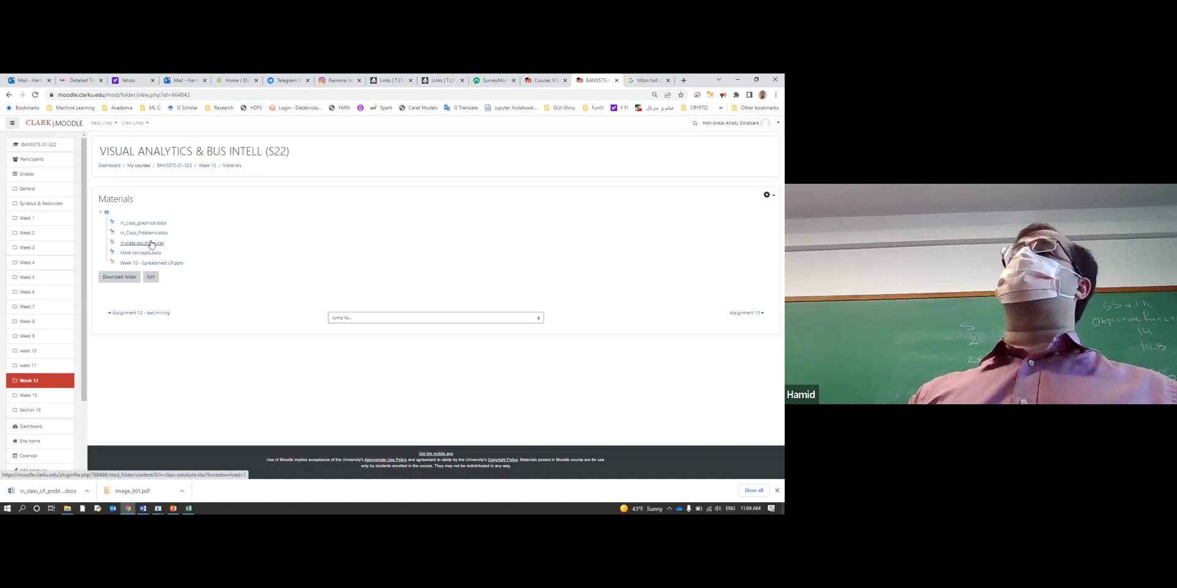
click(152, 244)
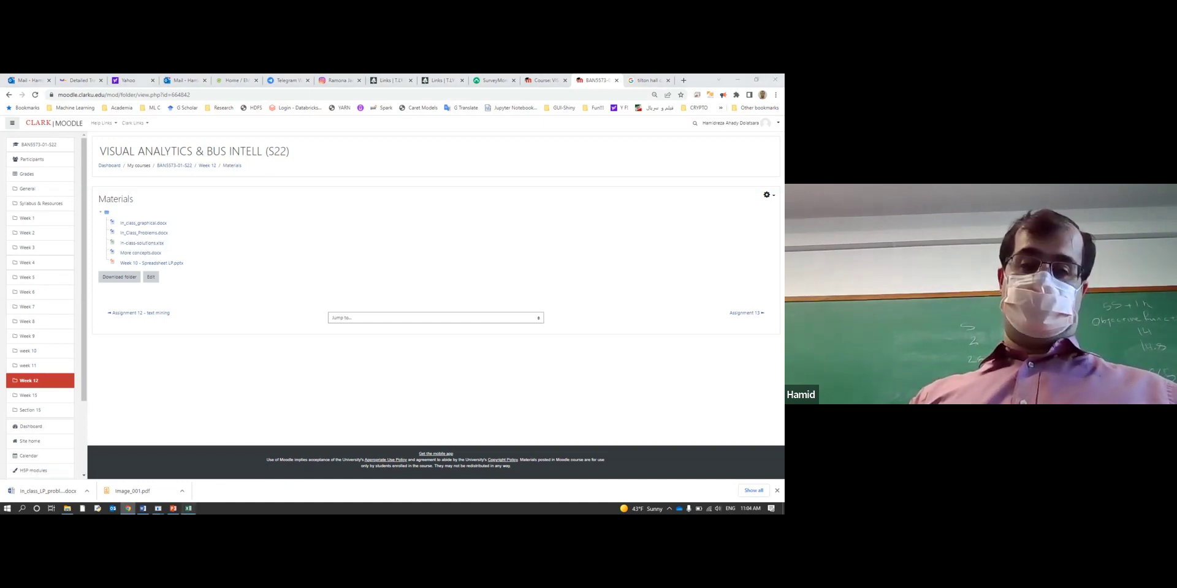
click(188, 508)
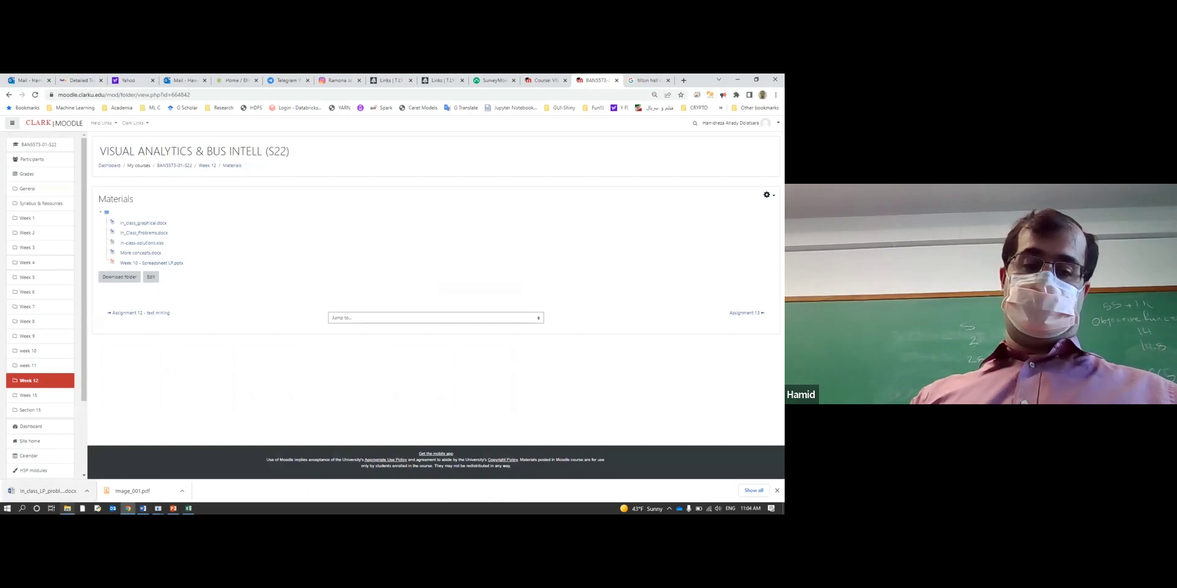
click(68, 509)
double_click(466, 210)
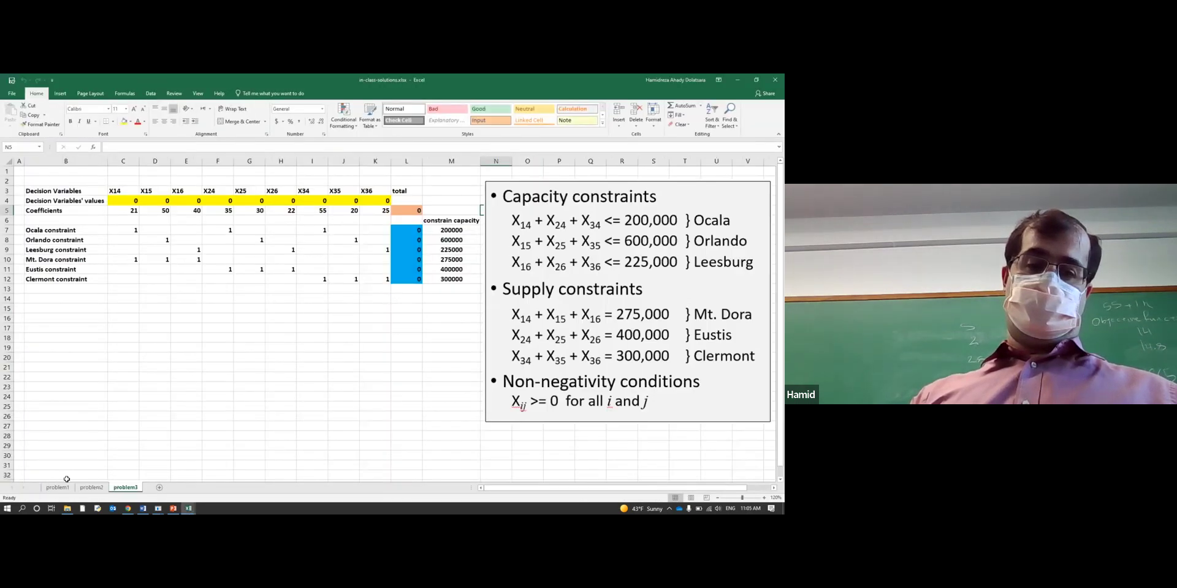
Step: Switch to the problem1 sheet of in-class-solutions.xlsx, which holds the Sandwich-hashbrown diet data
click(57, 487)
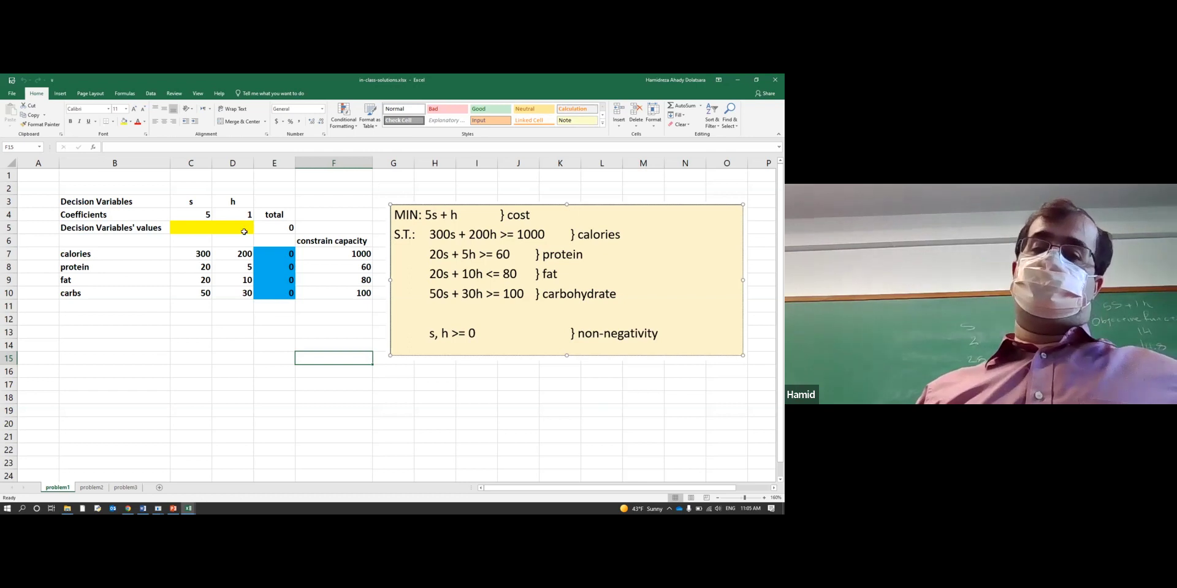
Step: Give the total cost cell E5 a red fill
click(263, 228)
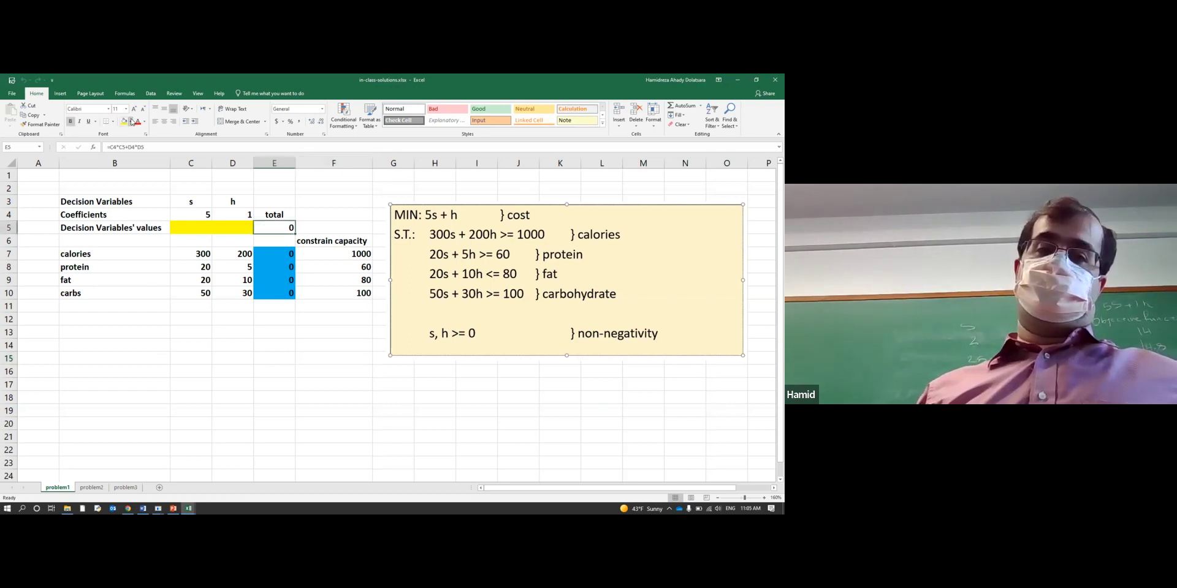
click(130, 122)
click(134, 186)
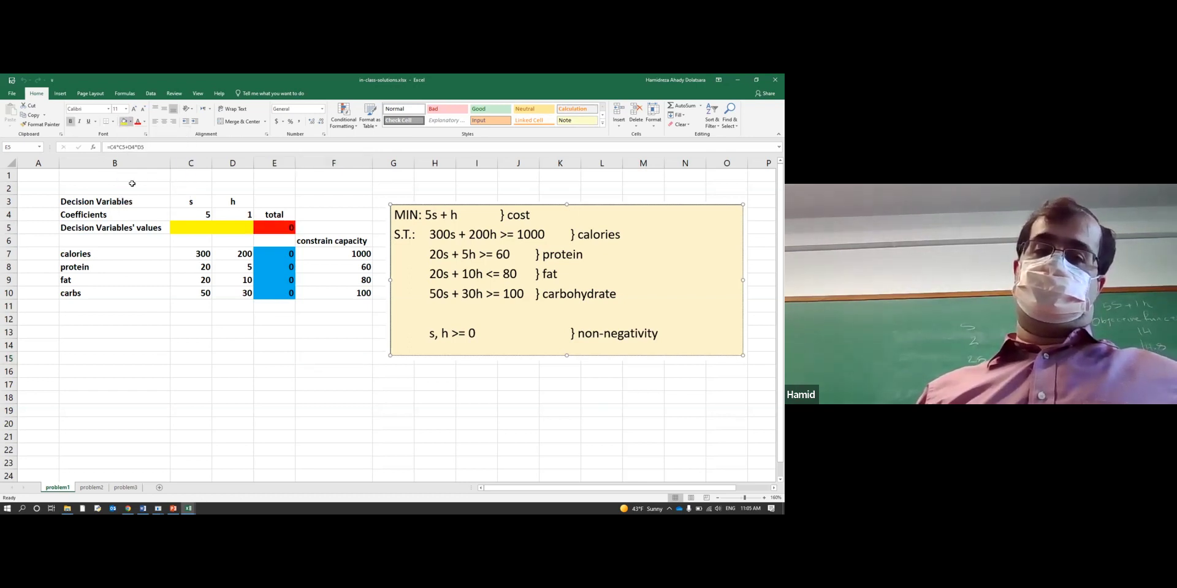
click(297, 408)
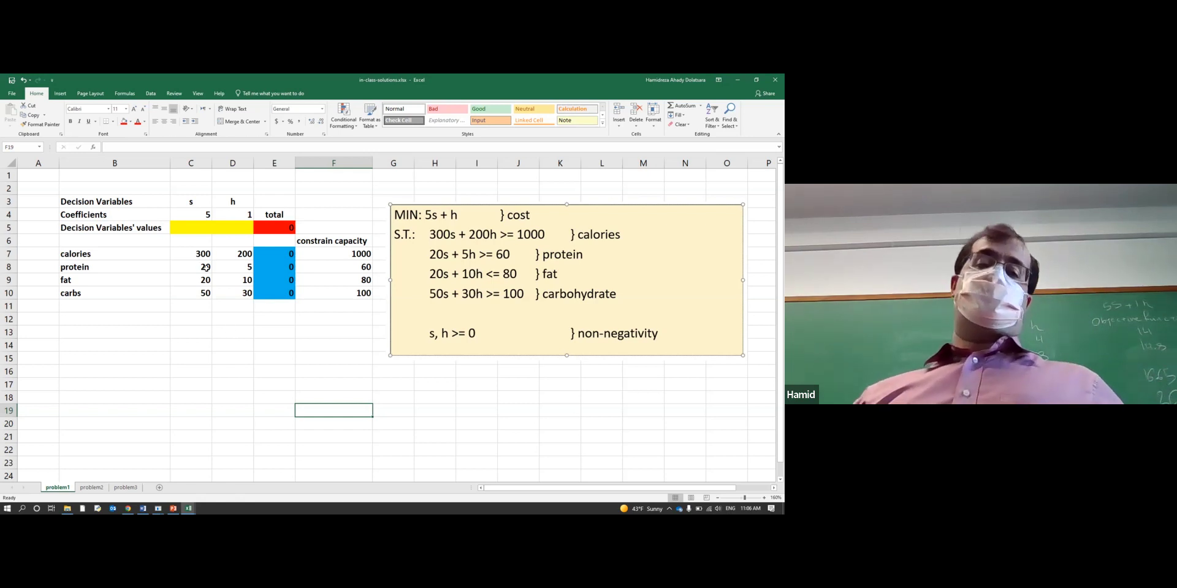
Step: Highlight decision cells C5:D5 and display E5's formula =C4*C5+D4*D5 without changing it
click(229, 233)
drag(229, 233, 190, 245)
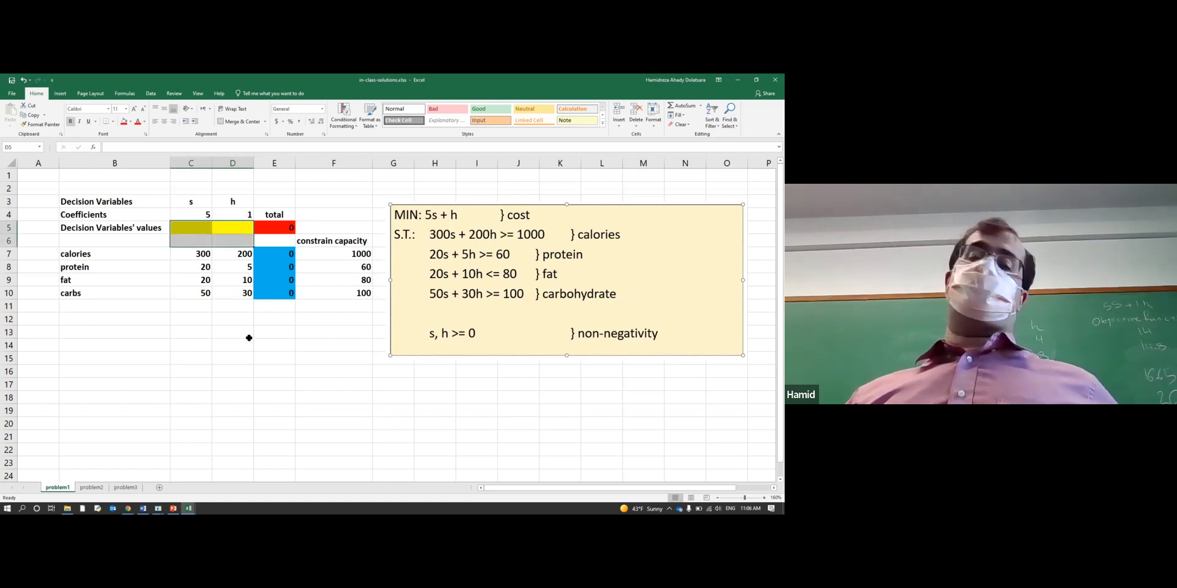
click(242, 319)
click(233, 226)
mouse_move(233, 226)
mouse_down()
mouse_move(195, 226)
mouse_move(210, 224)
mouse_up()
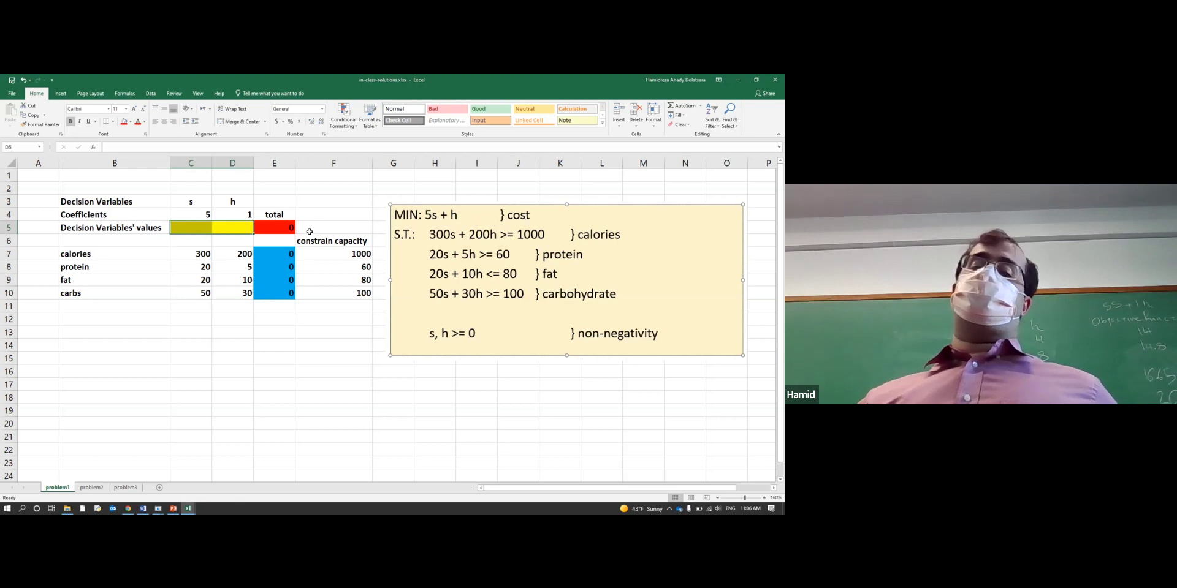
click(279, 228)
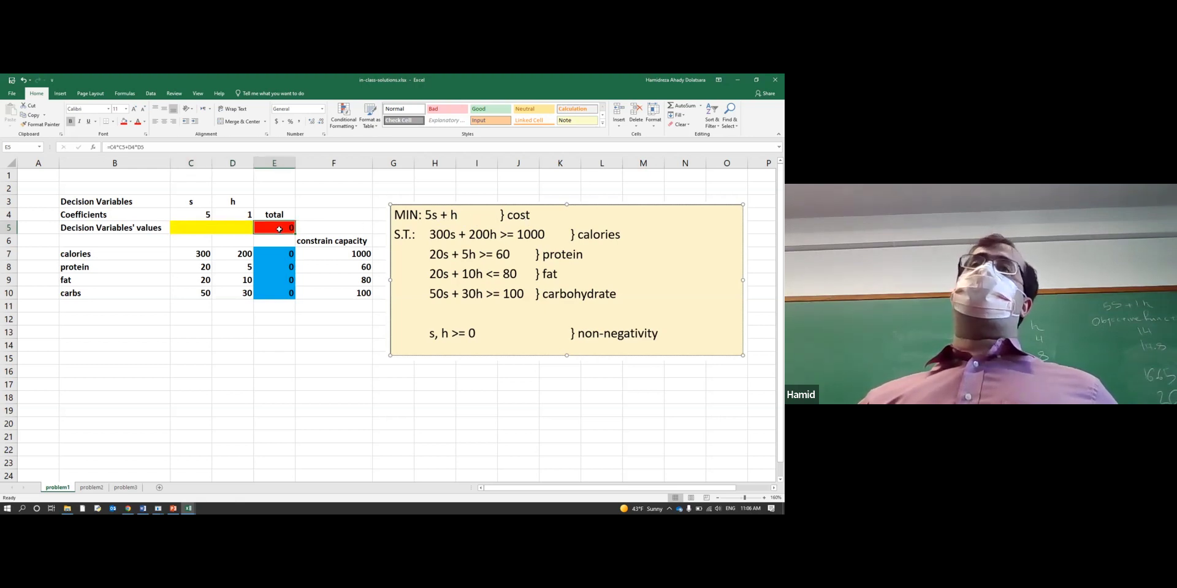
double_click(279, 228)
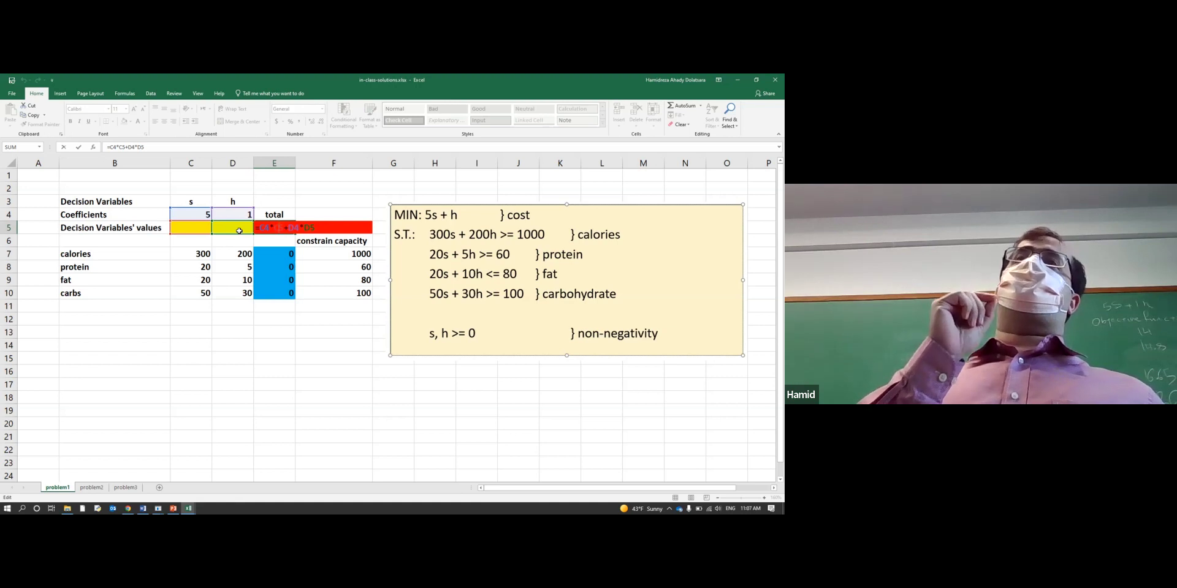
key(ctrl+Return)
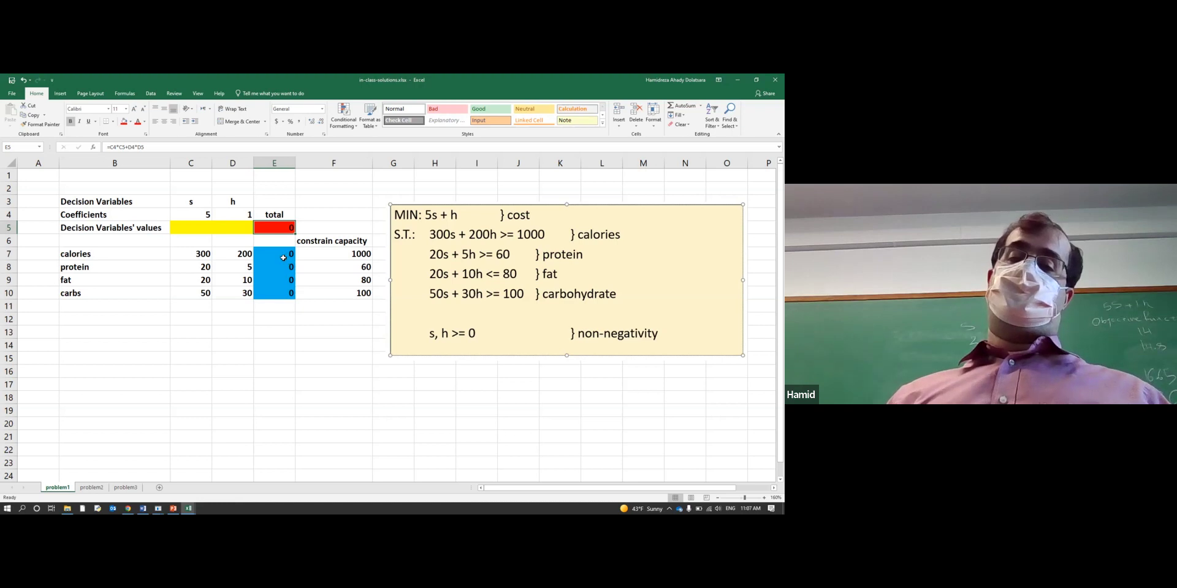
double_click(278, 226)
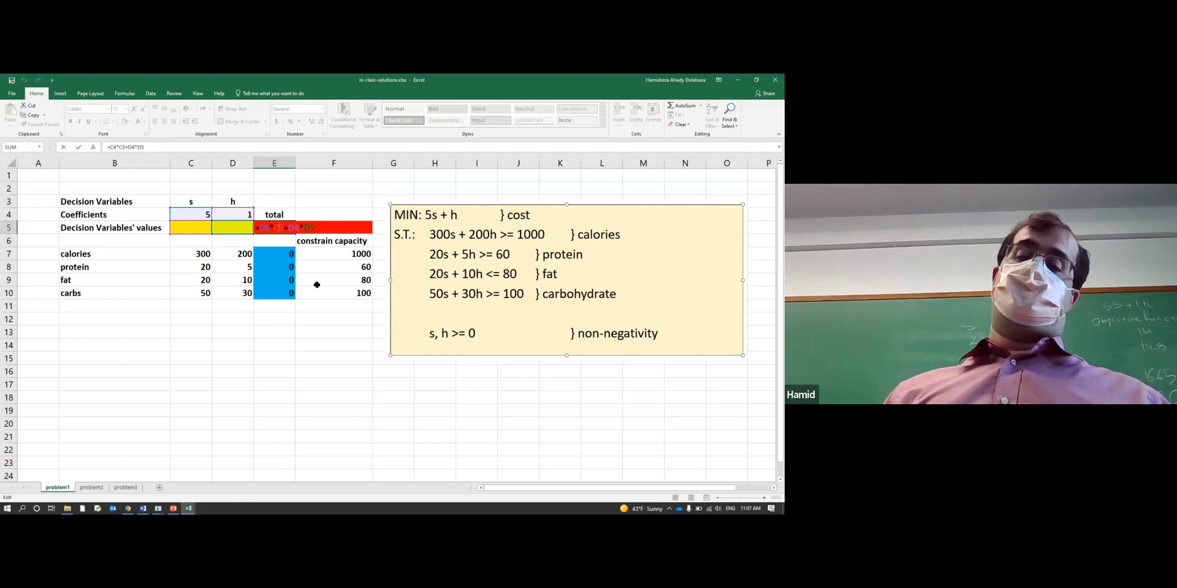
key(ctrl+Return)
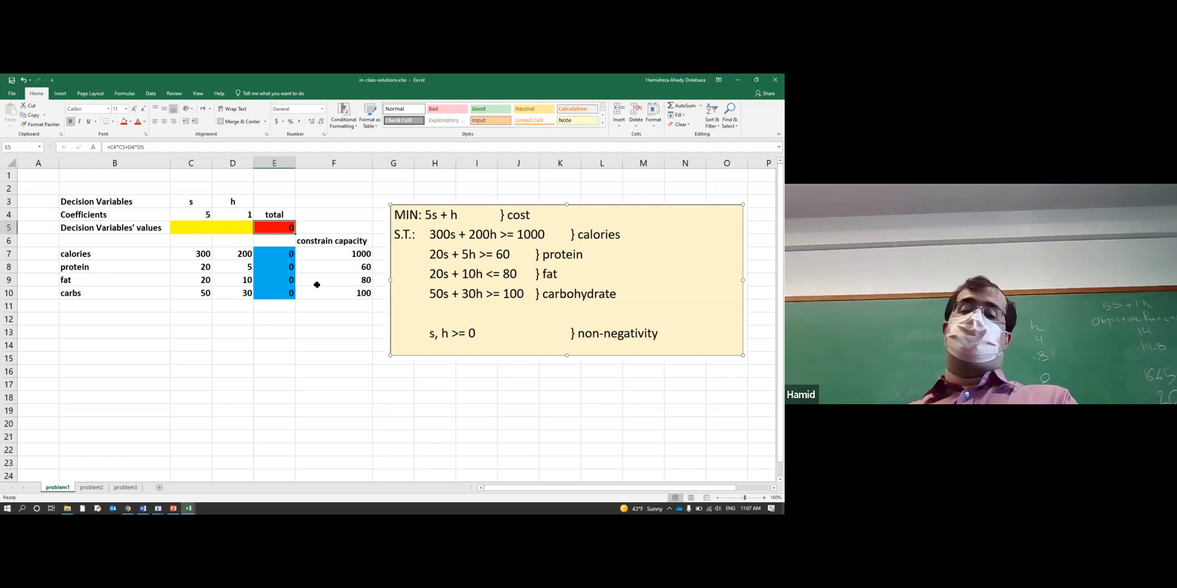
click(273, 255)
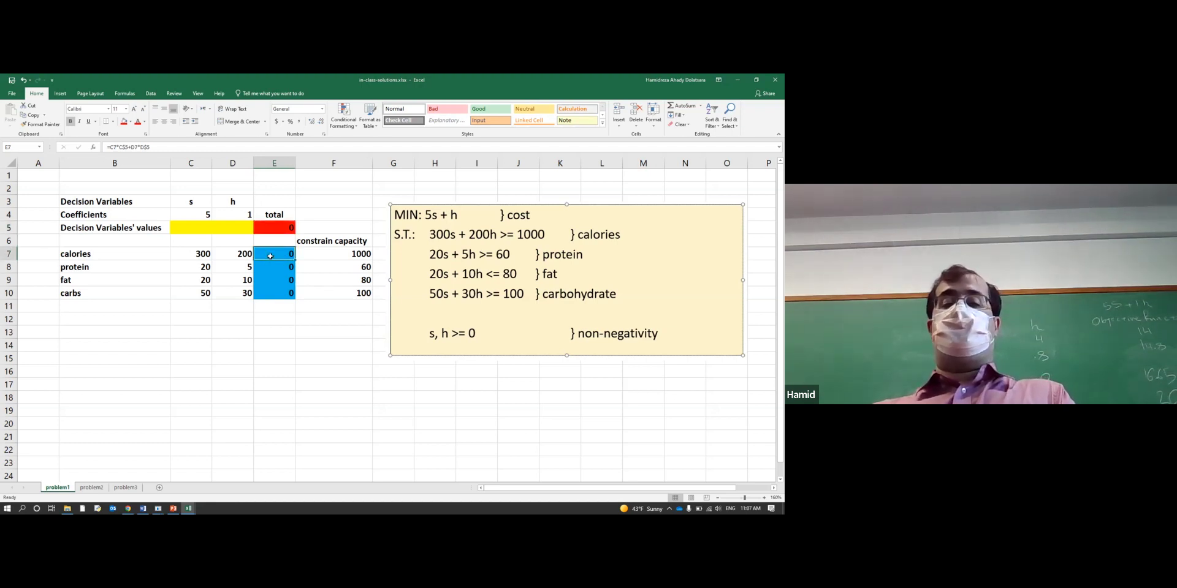
double_click(271, 257)
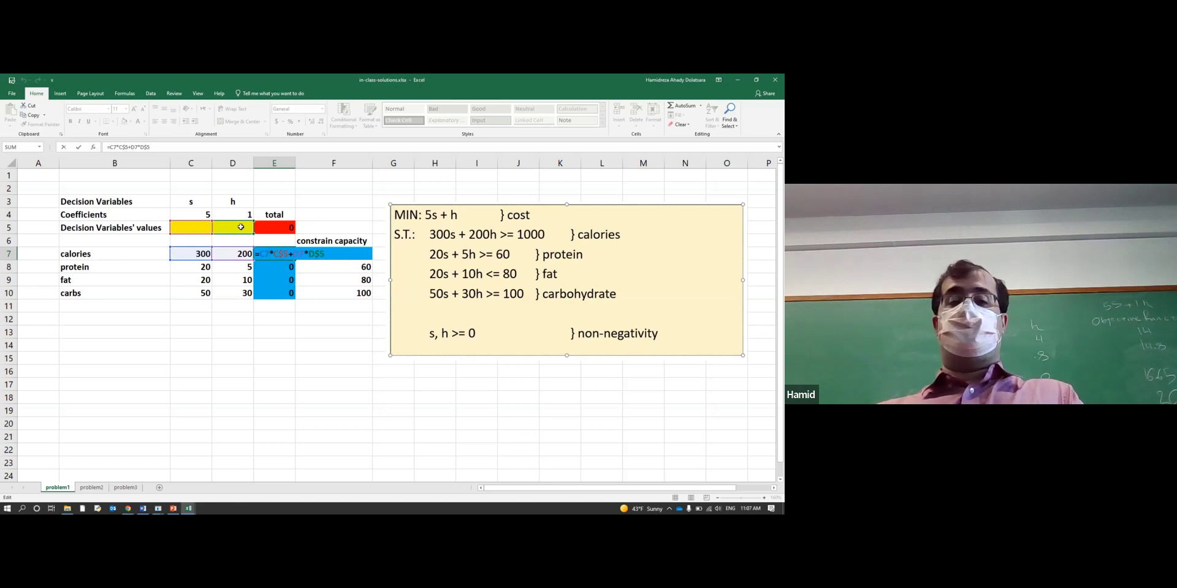
key(ctrl+Return)
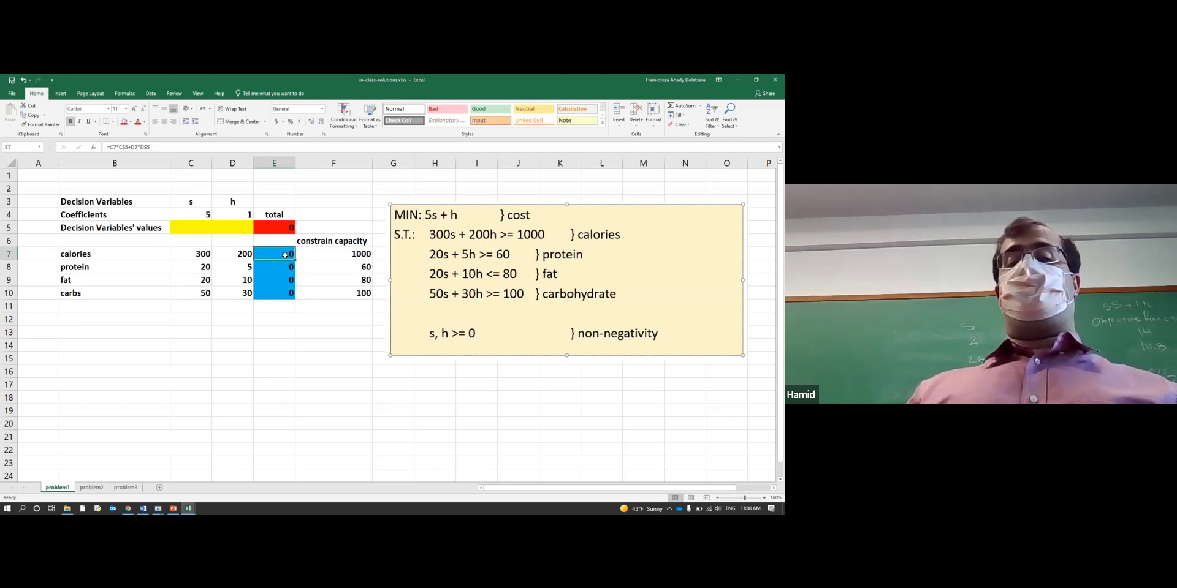
click(195, 231)
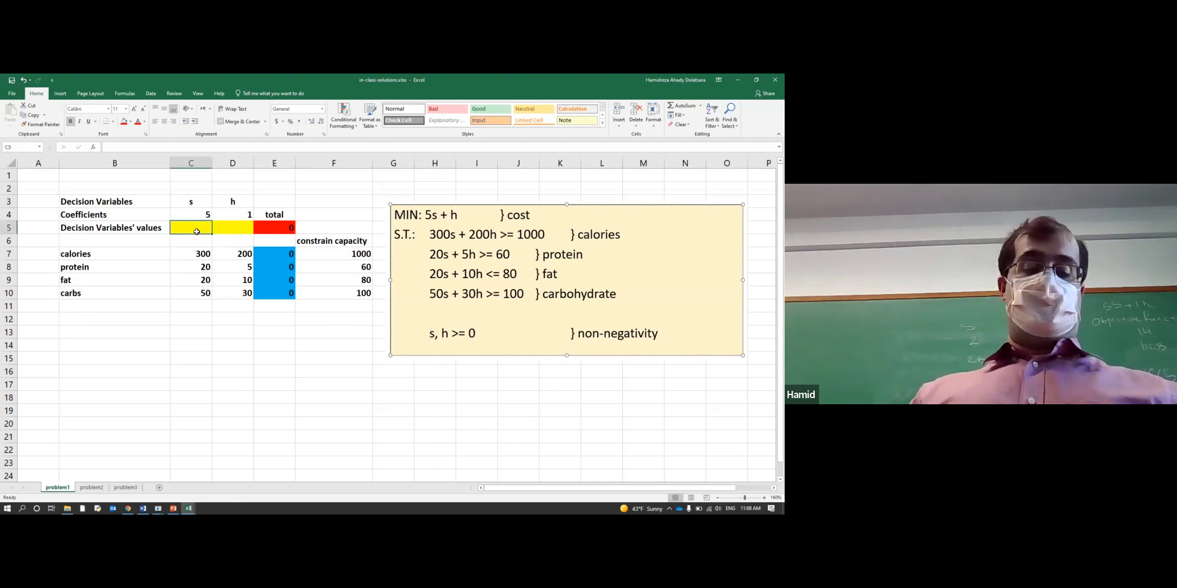
text(1)
key(Tab)
text(2)
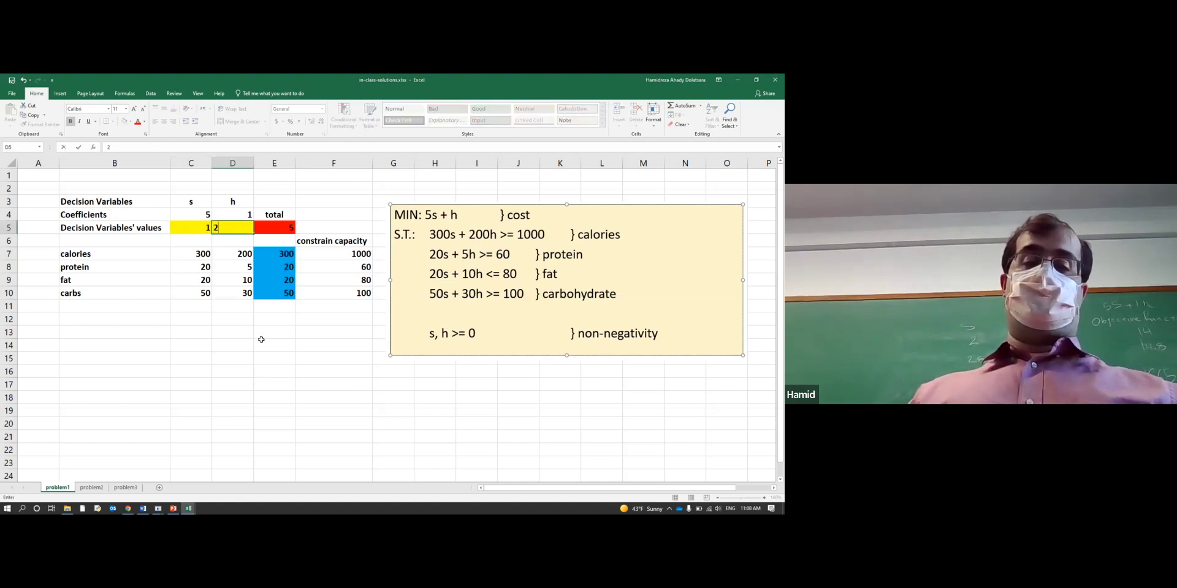
click(259, 333)
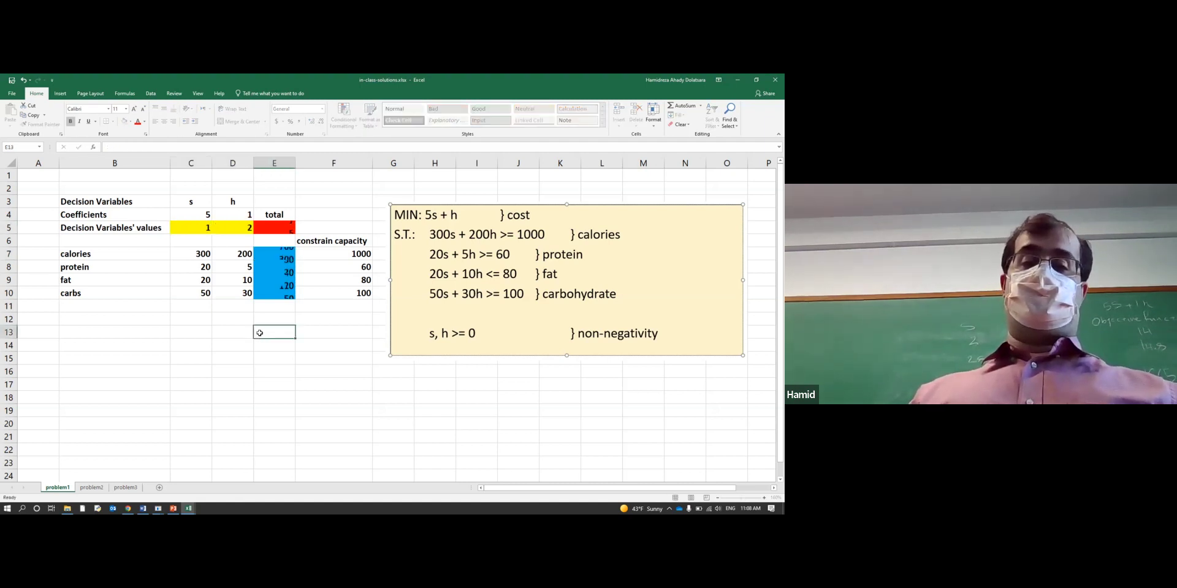
click(278, 226)
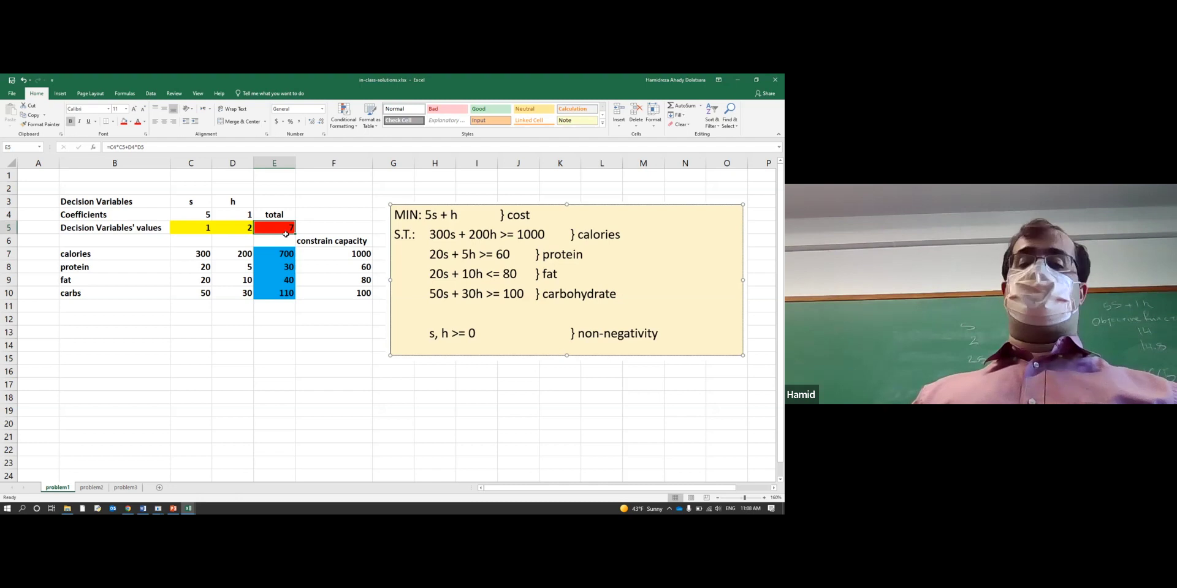
click(286, 255)
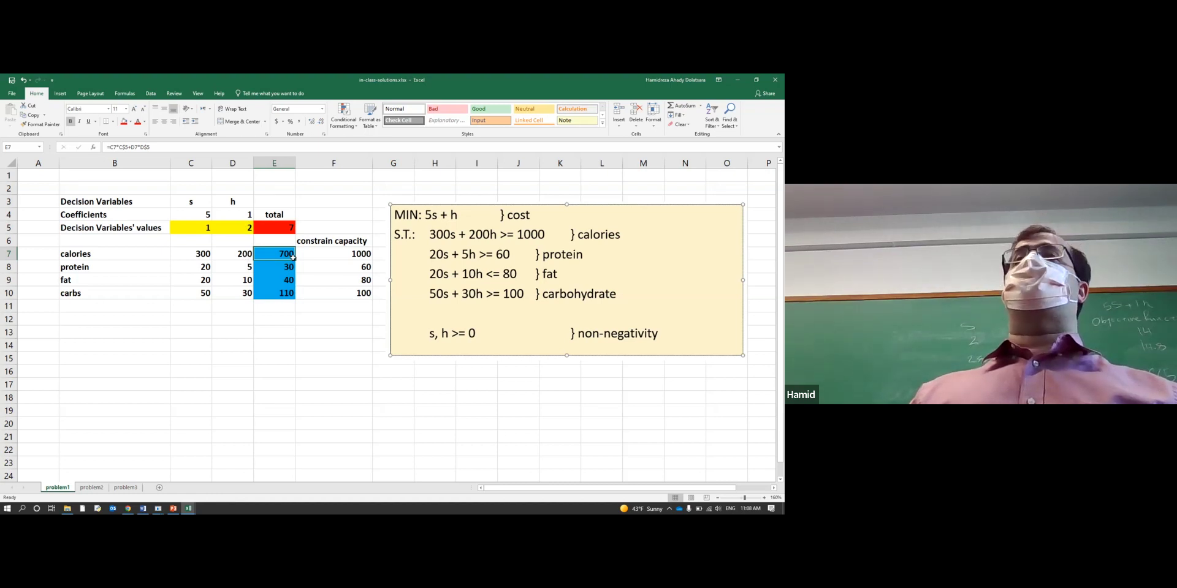
drag(324, 253, 283, 256)
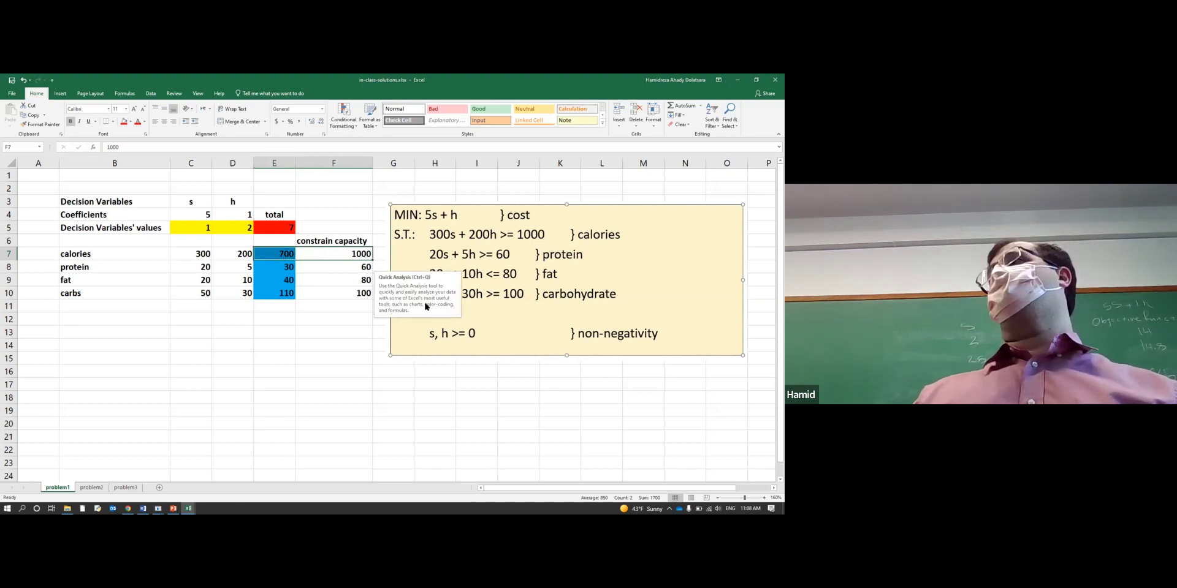
click(256, 396)
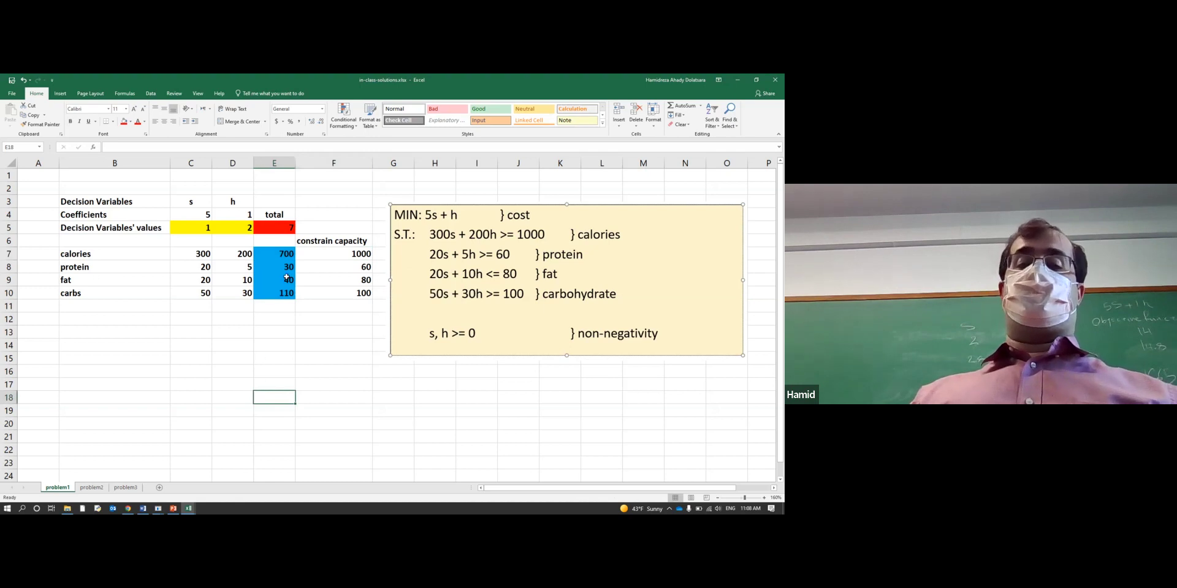
drag(200, 228, 242, 224)
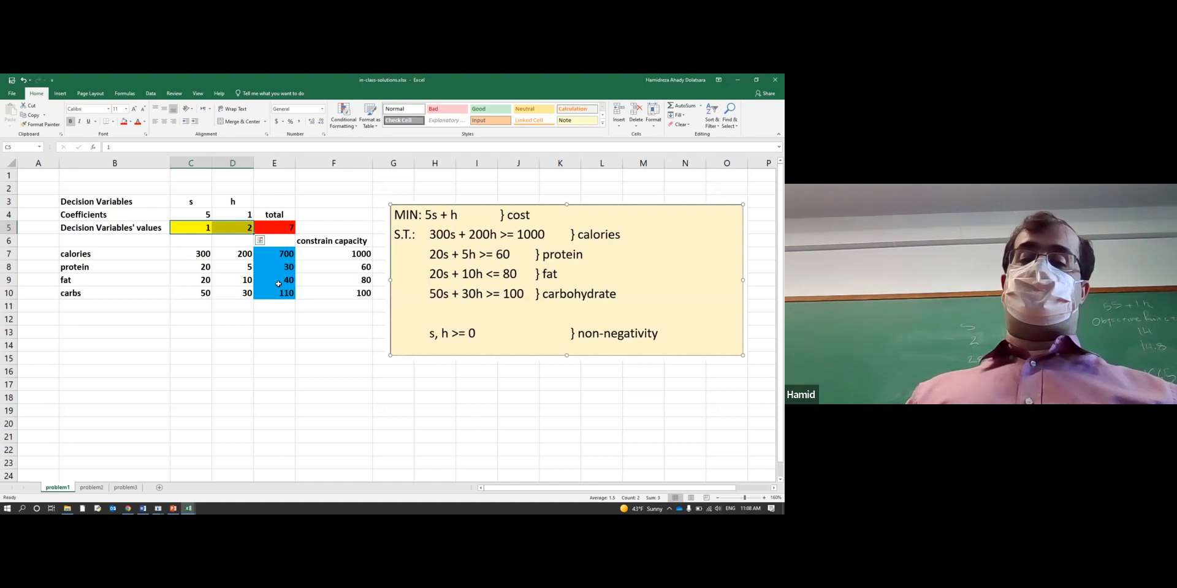
drag(279, 284, 282, 295)
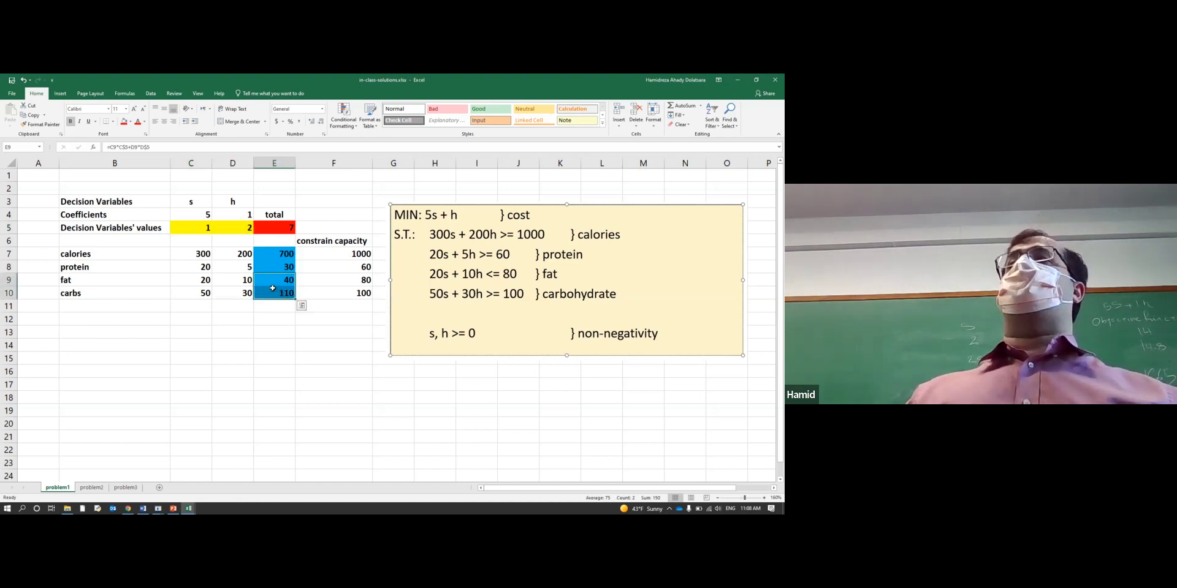
drag(233, 228, 186, 229)
key(Delete)
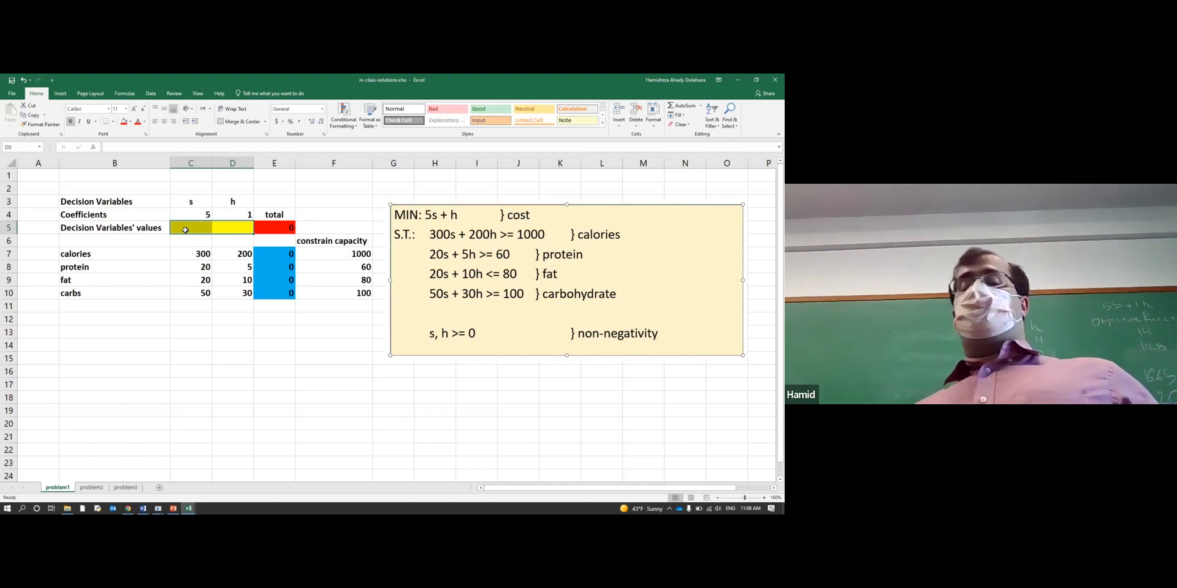
Step: Review the protein, fat and carbs total formulas in E8, E9 and E10
click(270, 282)
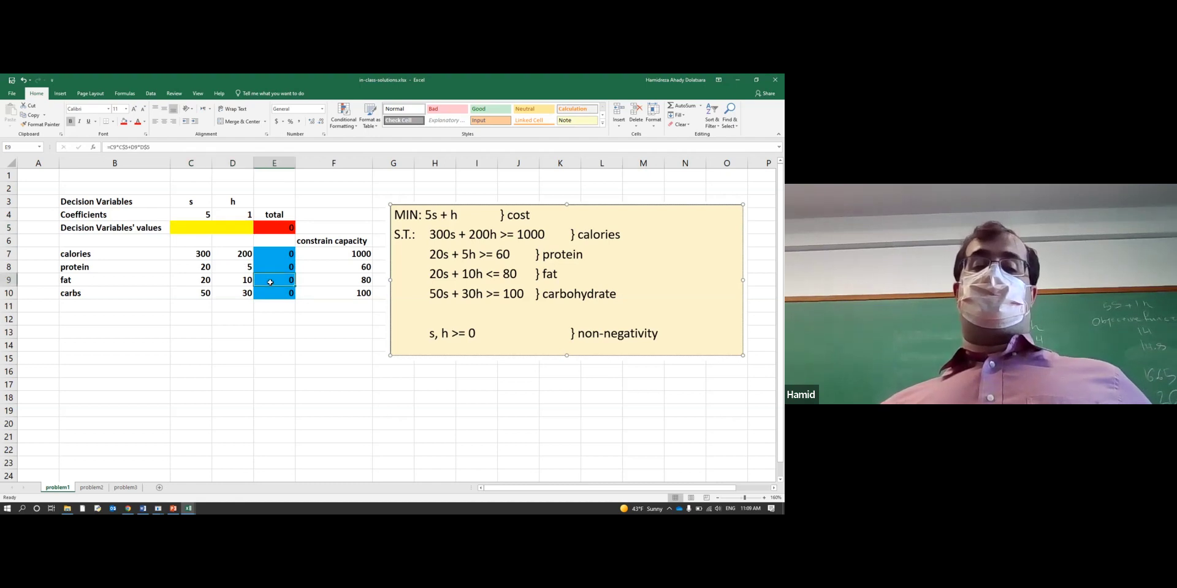
click(280, 268)
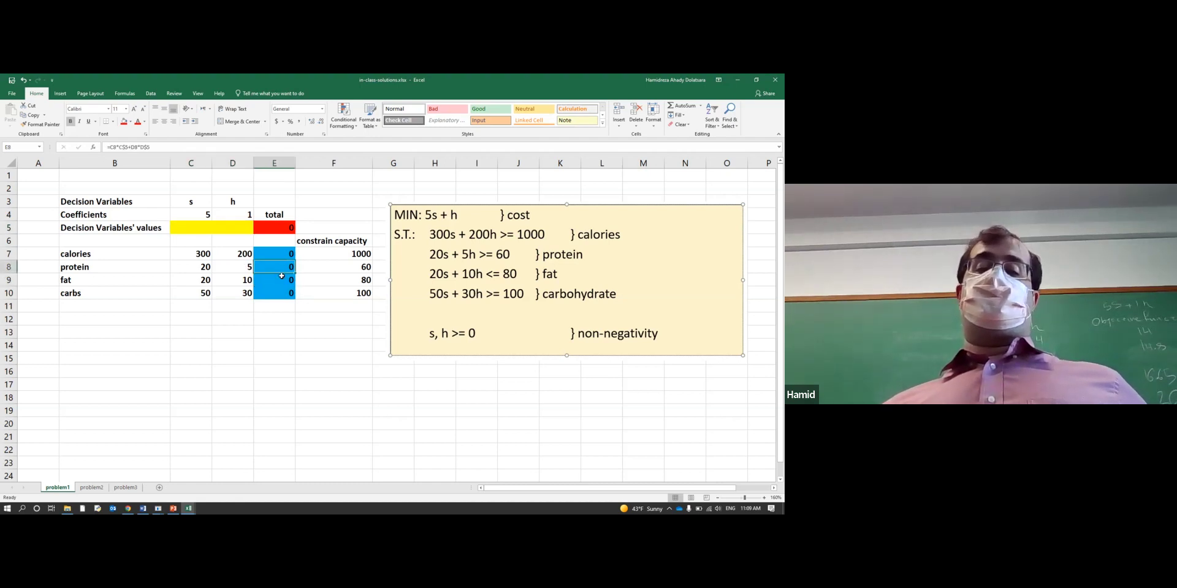
click(284, 280)
click(289, 292)
click(278, 341)
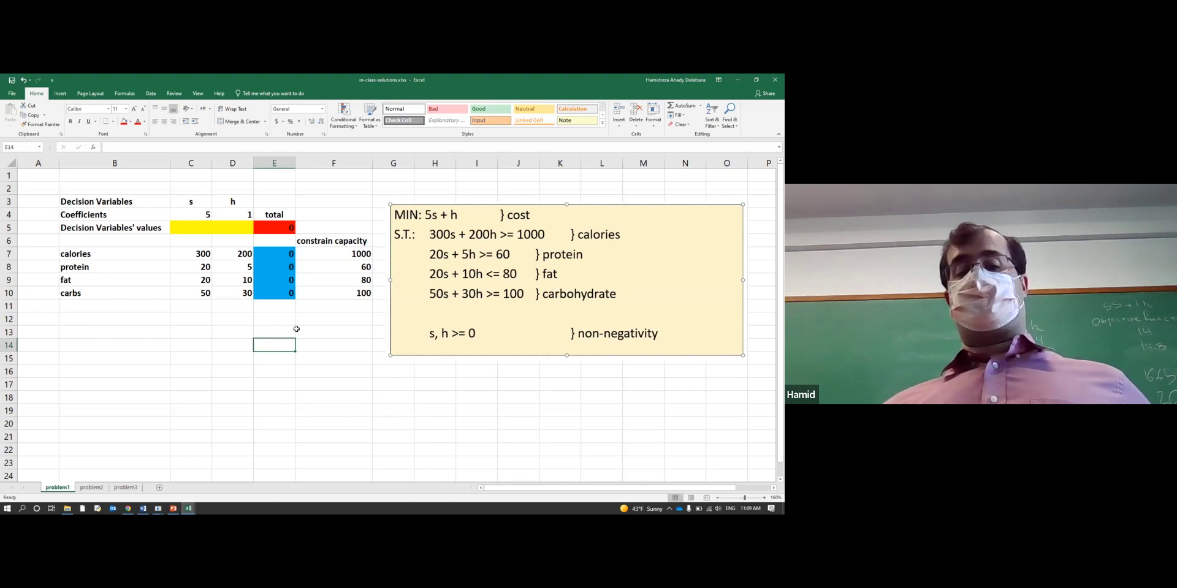
click(290, 330)
click(280, 320)
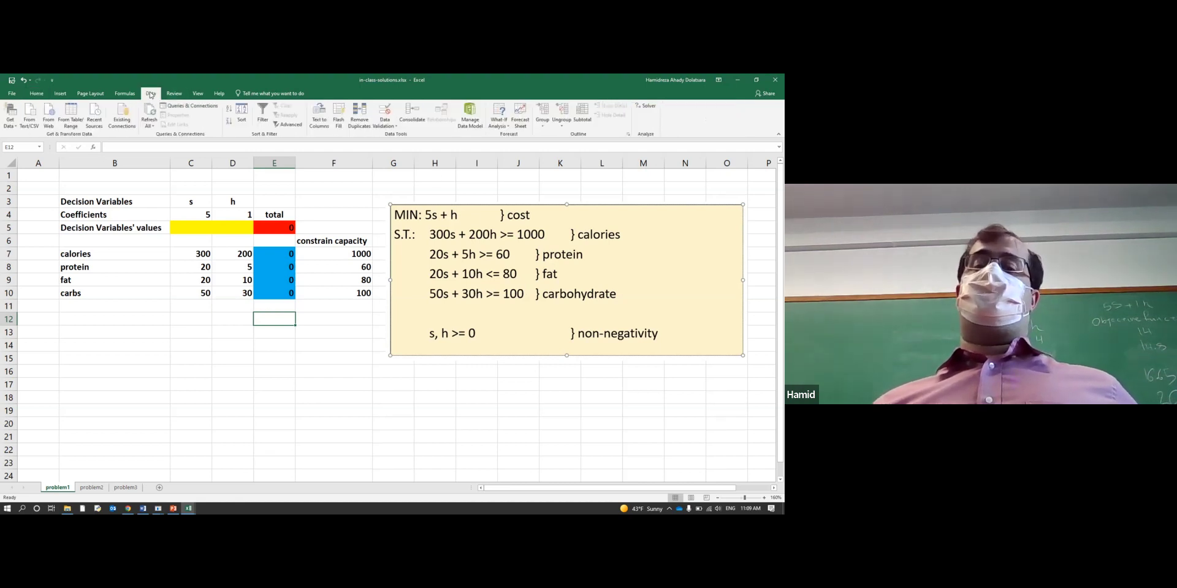
Step: Open Solver Parameters and select the $E$5 objective reference
click(648, 107)
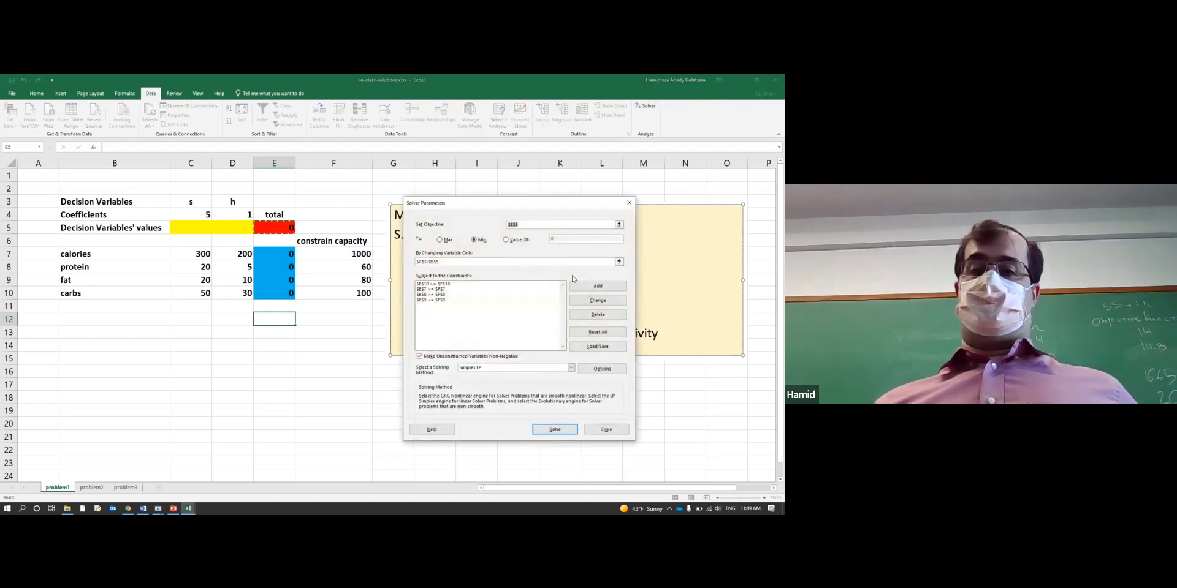
click(542, 224)
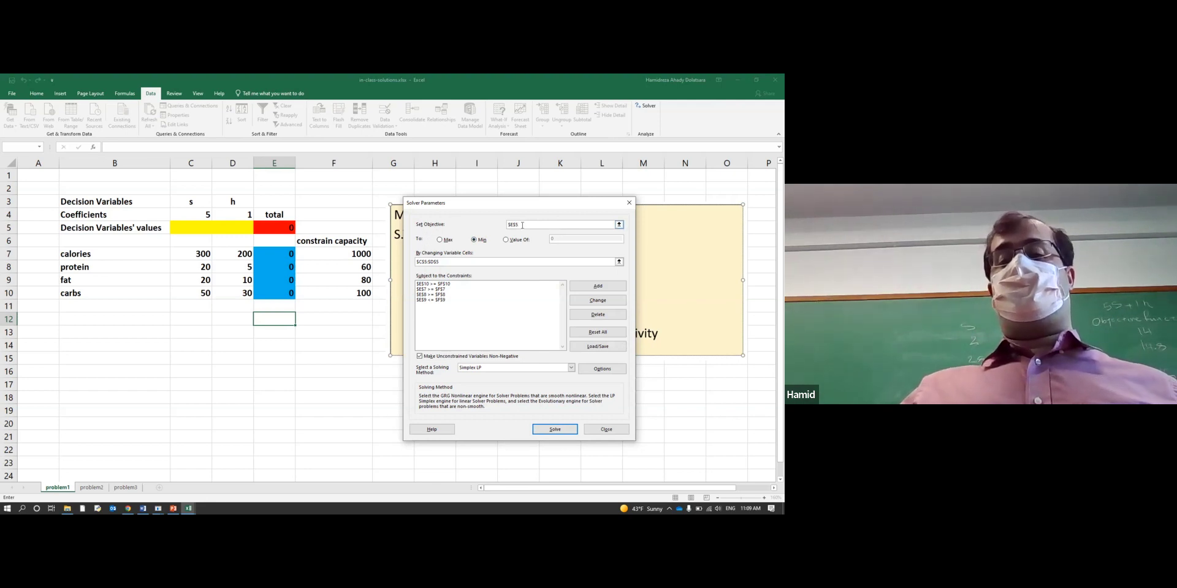
drag(523, 225, 508, 225)
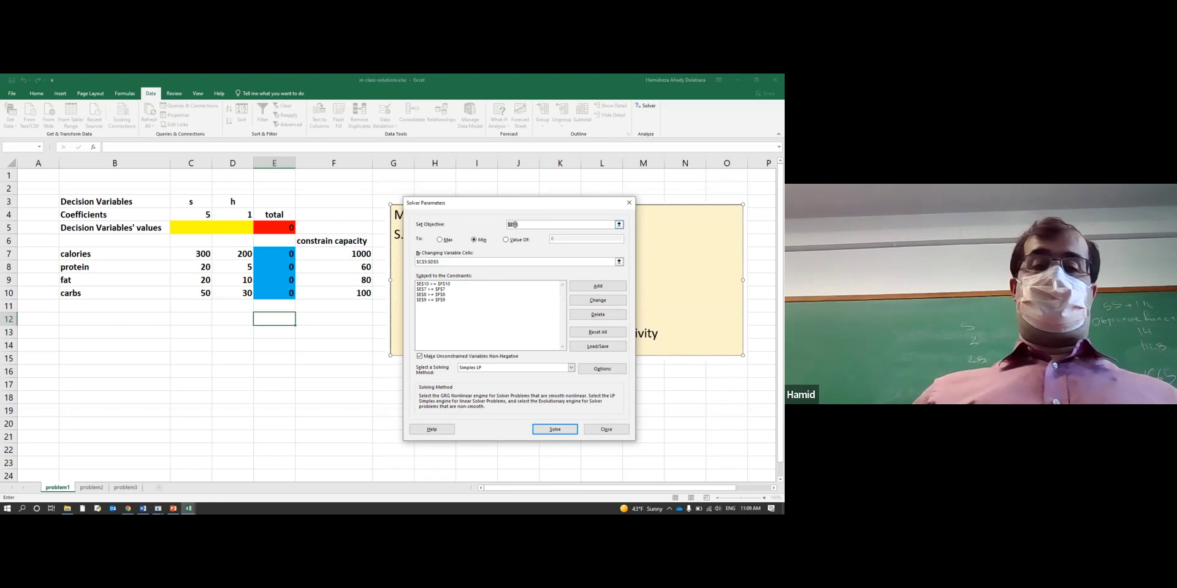
key(BackSpace)
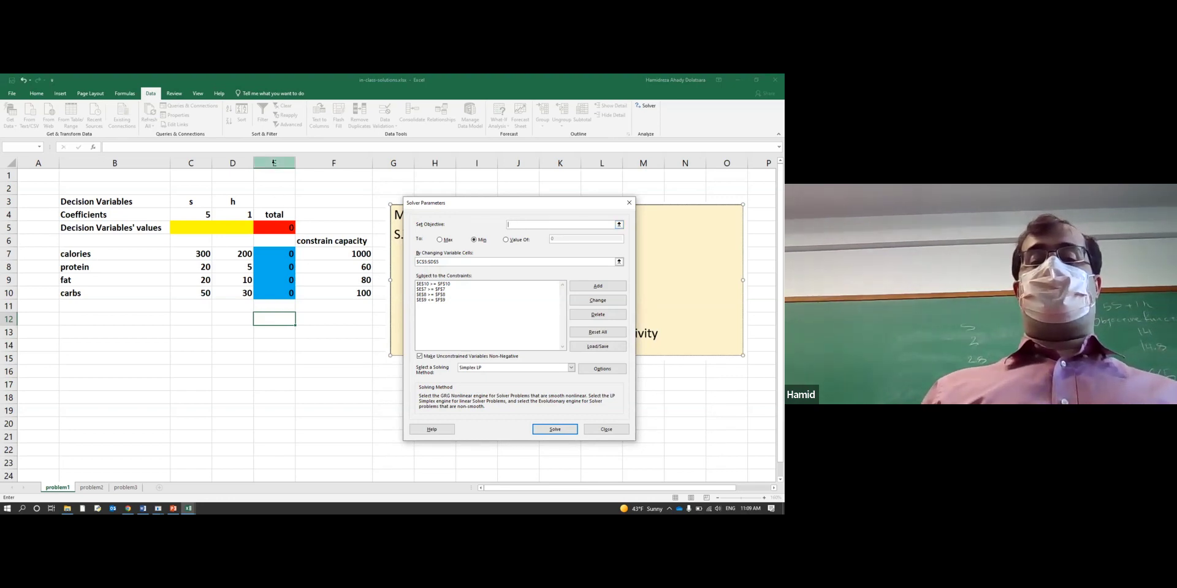
click(278, 228)
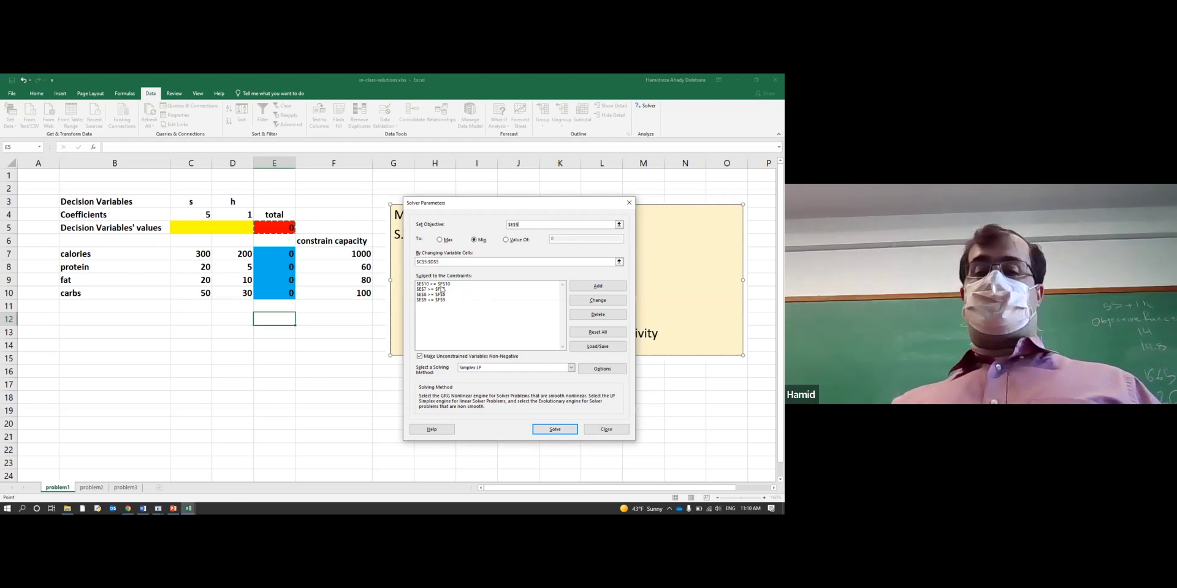
Step: Add the calories constraint $E$7 >= $F$7
click(597, 288)
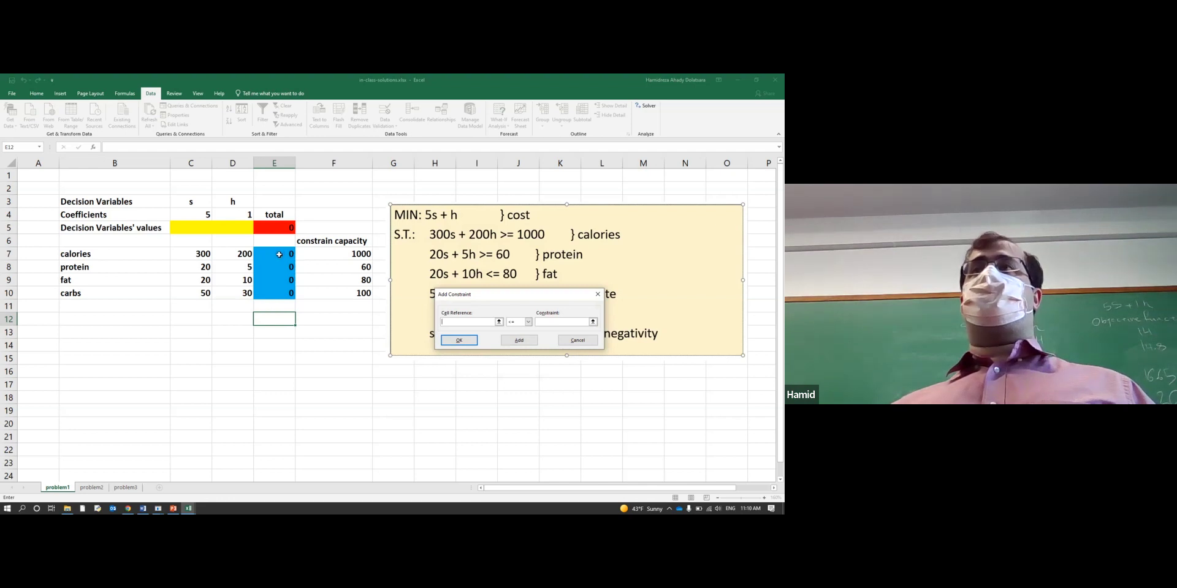
click(563, 324)
click(346, 254)
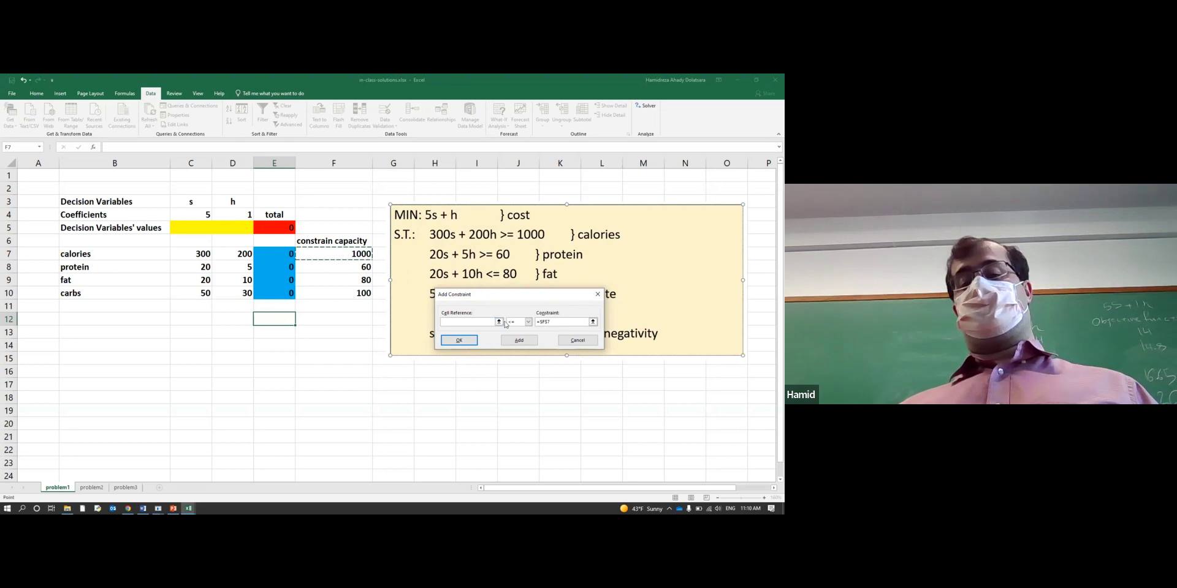
click(528, 322)
click(521, 341)
click(488, 322)
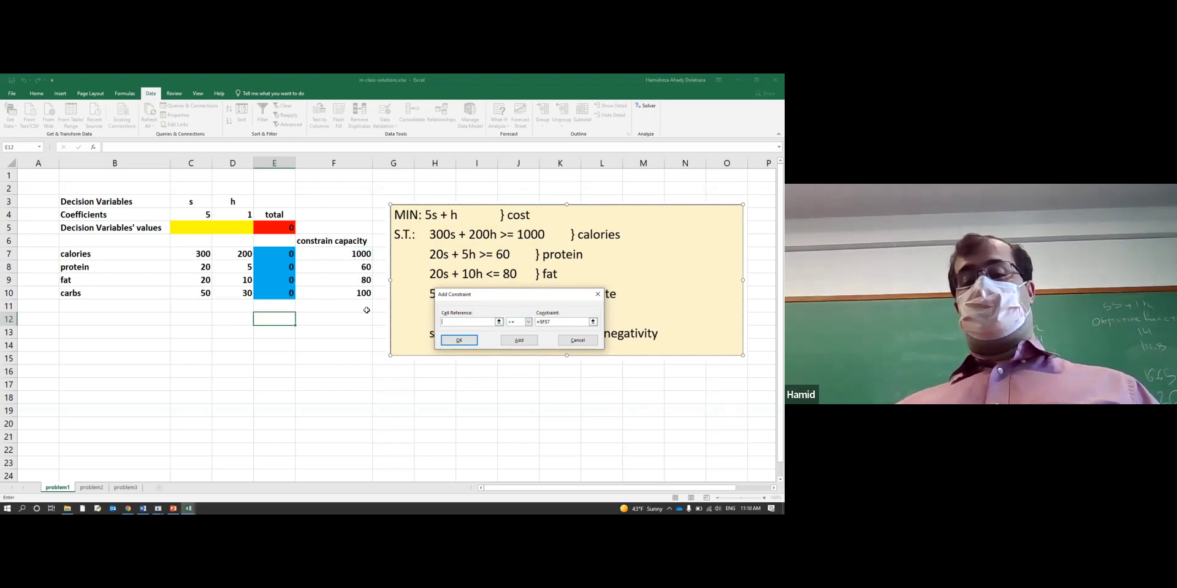
click(267, 254)
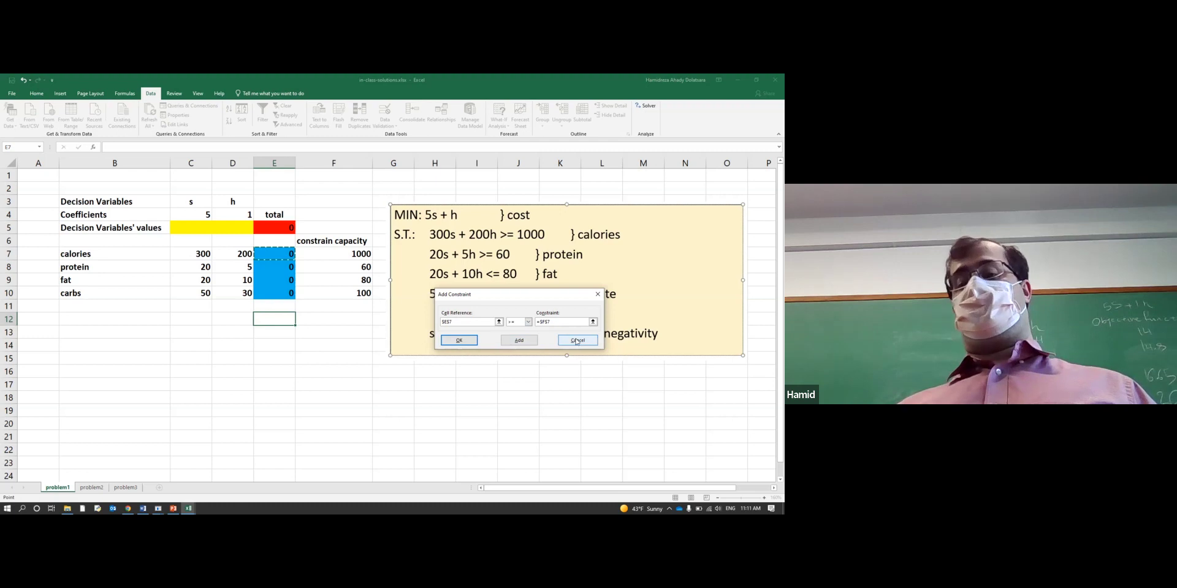
click(459, 340)
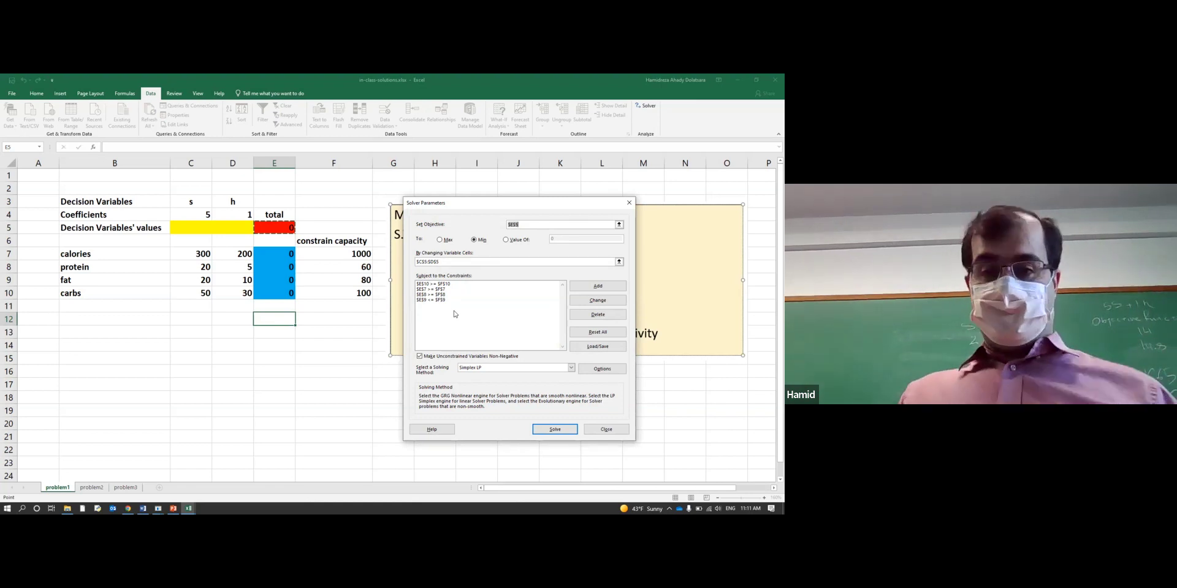
click(439, 286)
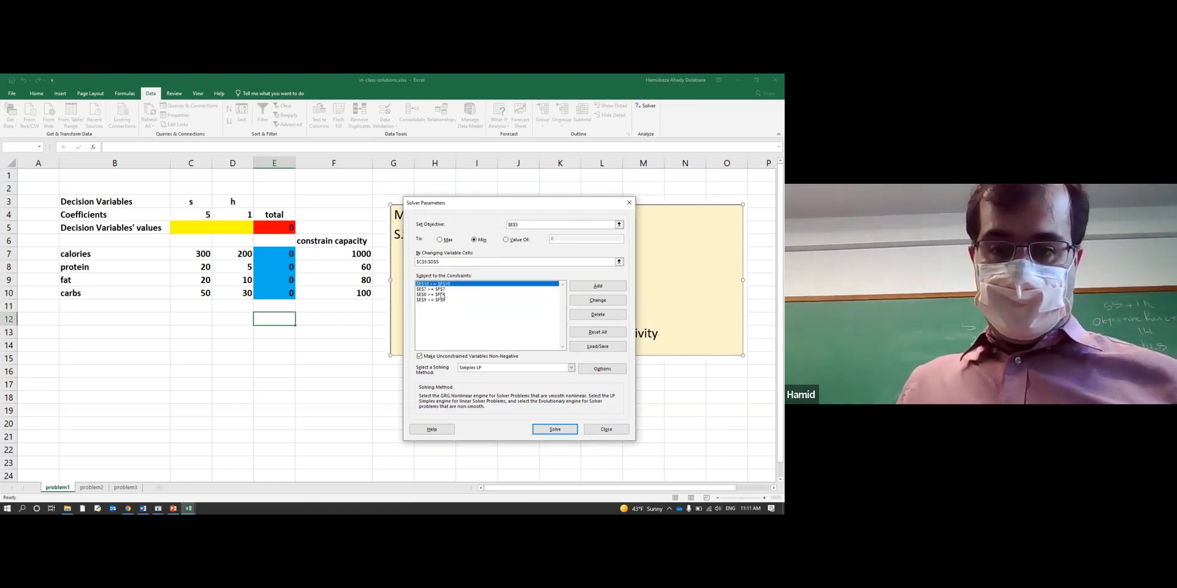
click(441, 290)
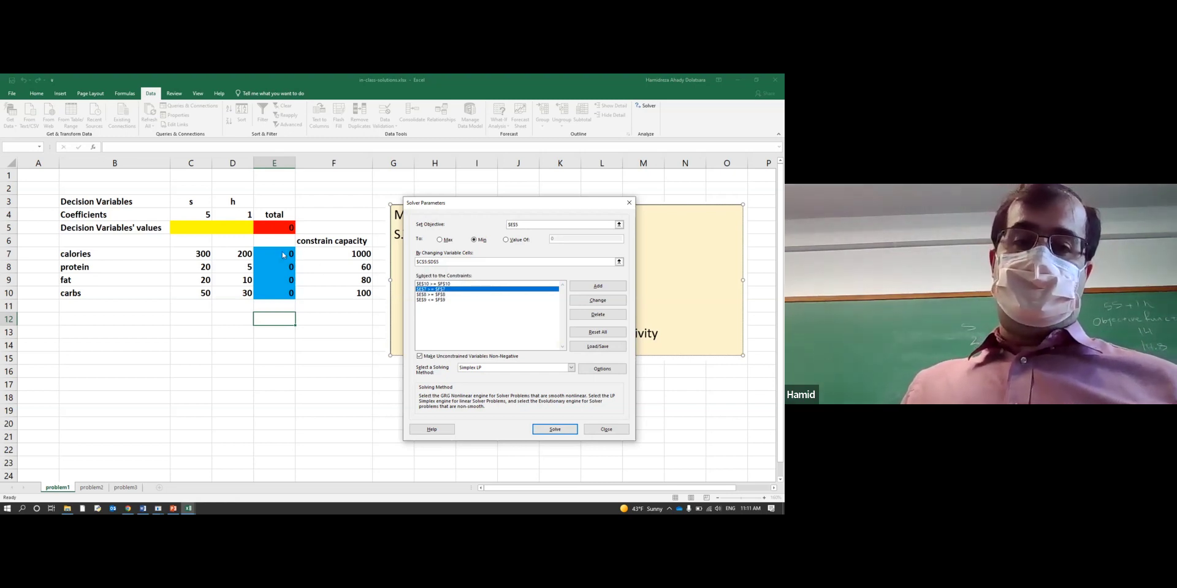
drag(527, 207, 336, 353)
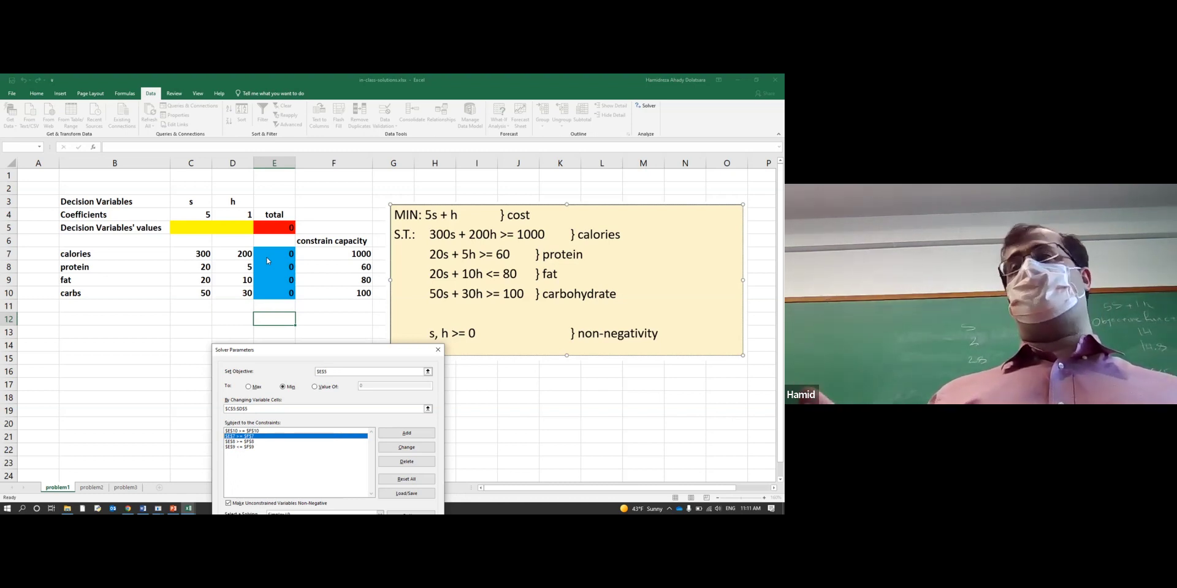
click(251, 441)
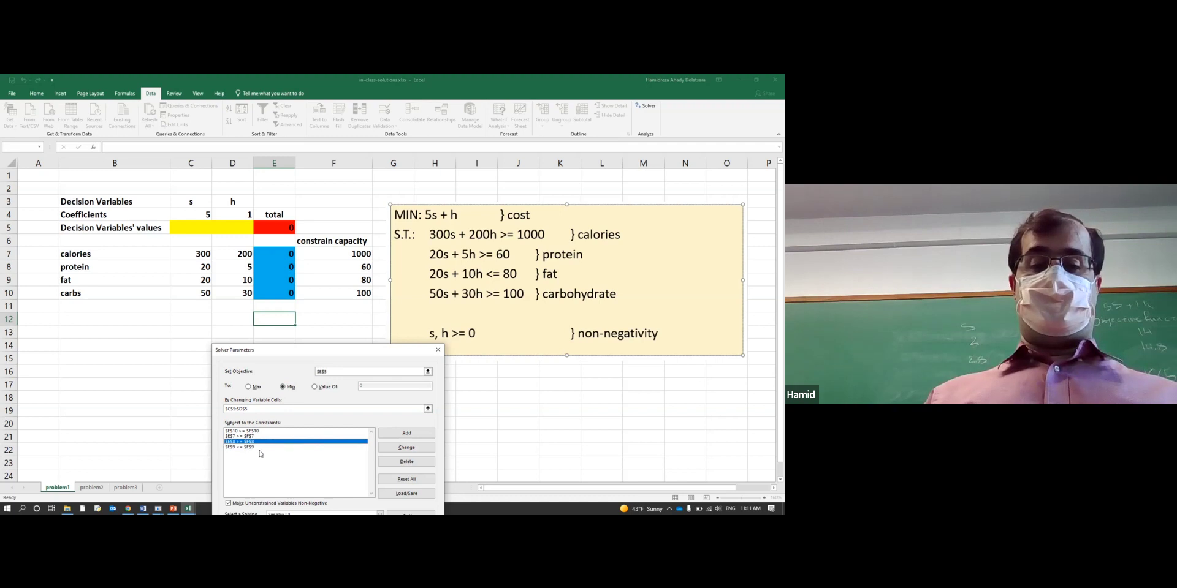
click(236, 446)
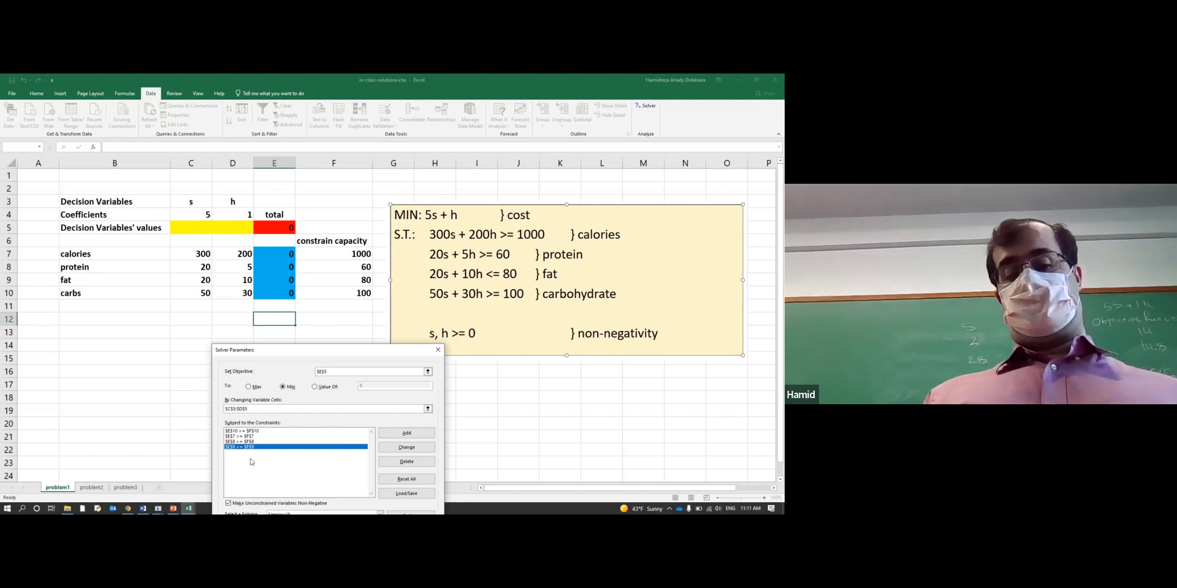
click(244, 431)
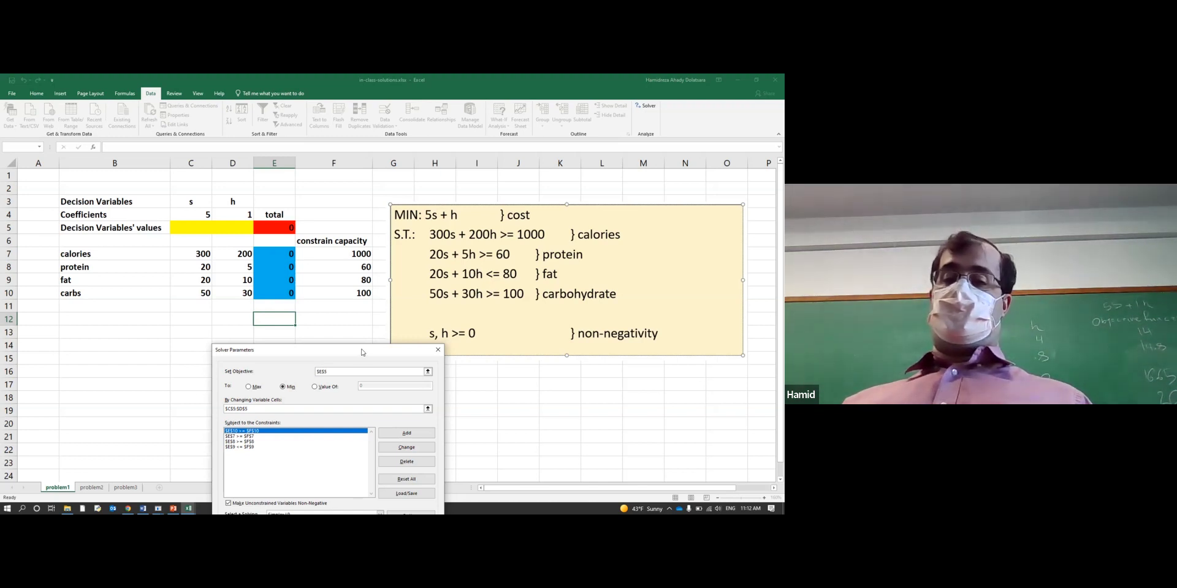
Step: Set the variable cells to C5:D5 and toggle 'Make Unconstrained Variables Non-Negative'
drag(362, 353, 280, 324)
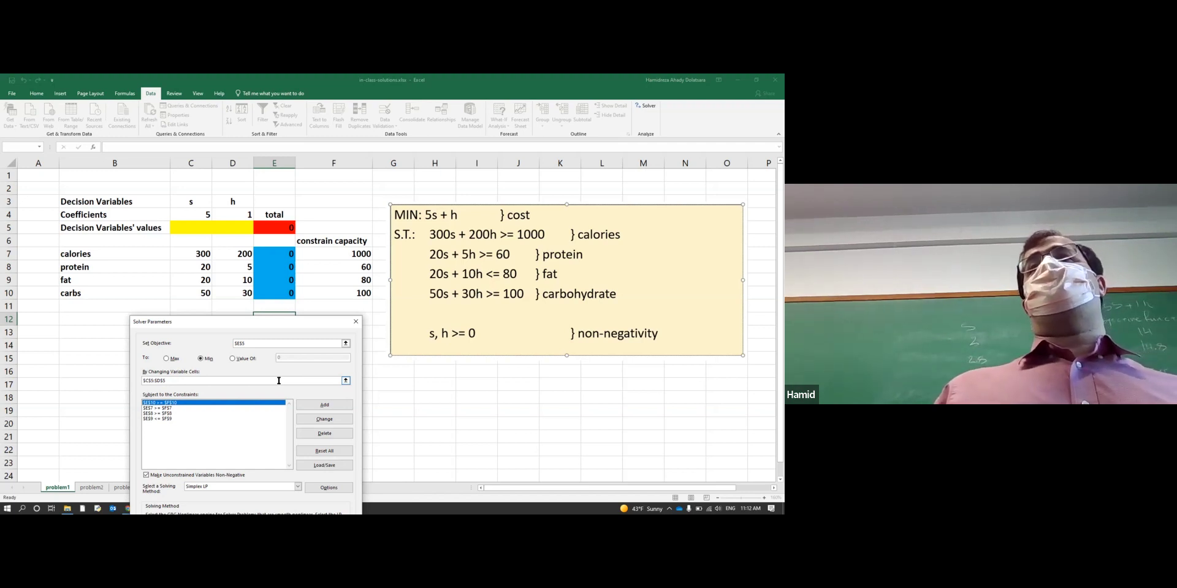
click(277, 380)
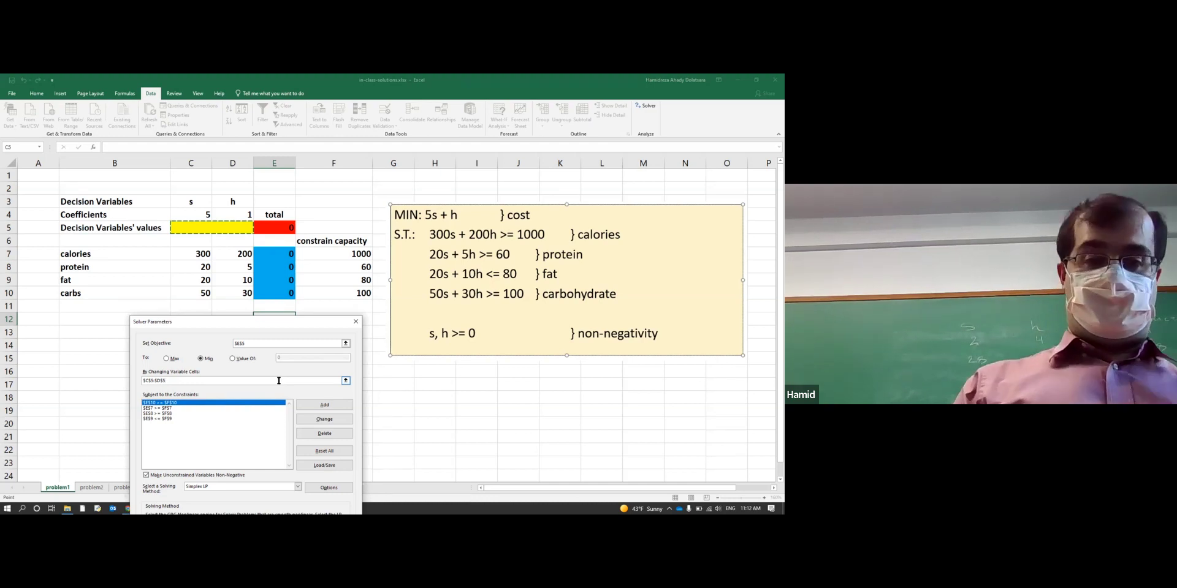
key(BackSpace)
key(BackSpace)
key(BackSpace)
key(BackSpace)
key(BackSpace)
key(BackSpace)
key(BackSpace)
key(BackSpace)
key(BackSpace)
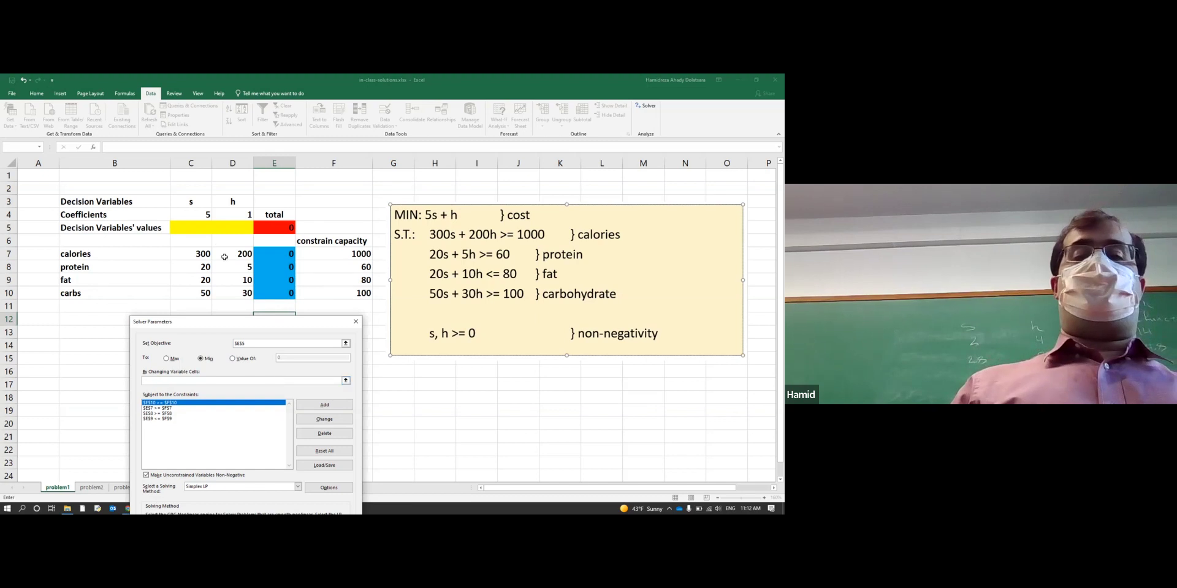
drag(229, 230, 187, 230)
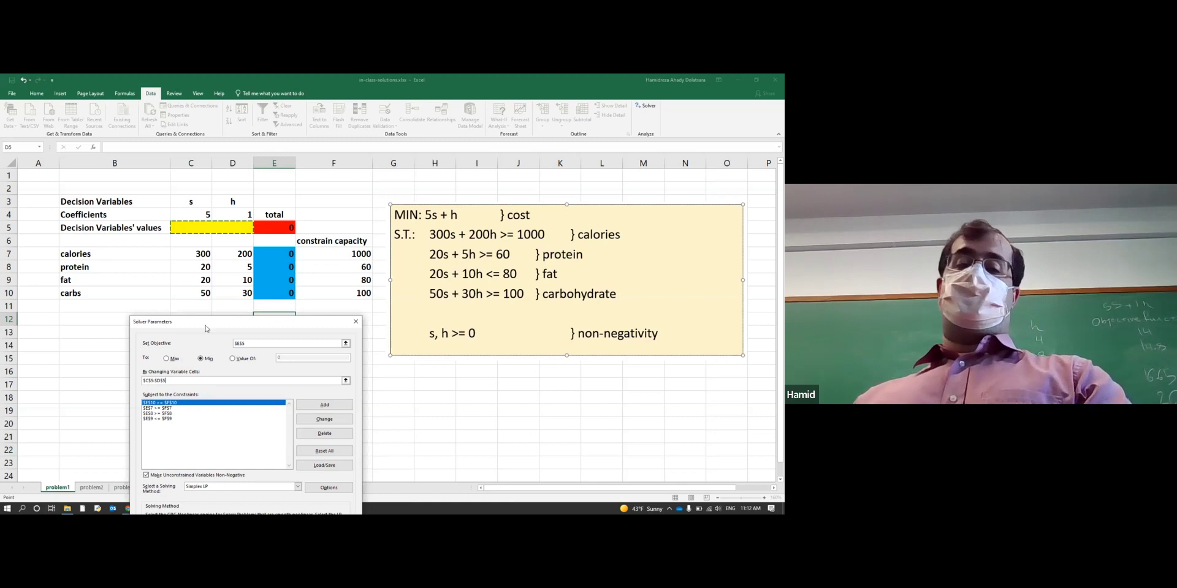
drag(204, 326, 214, 182)
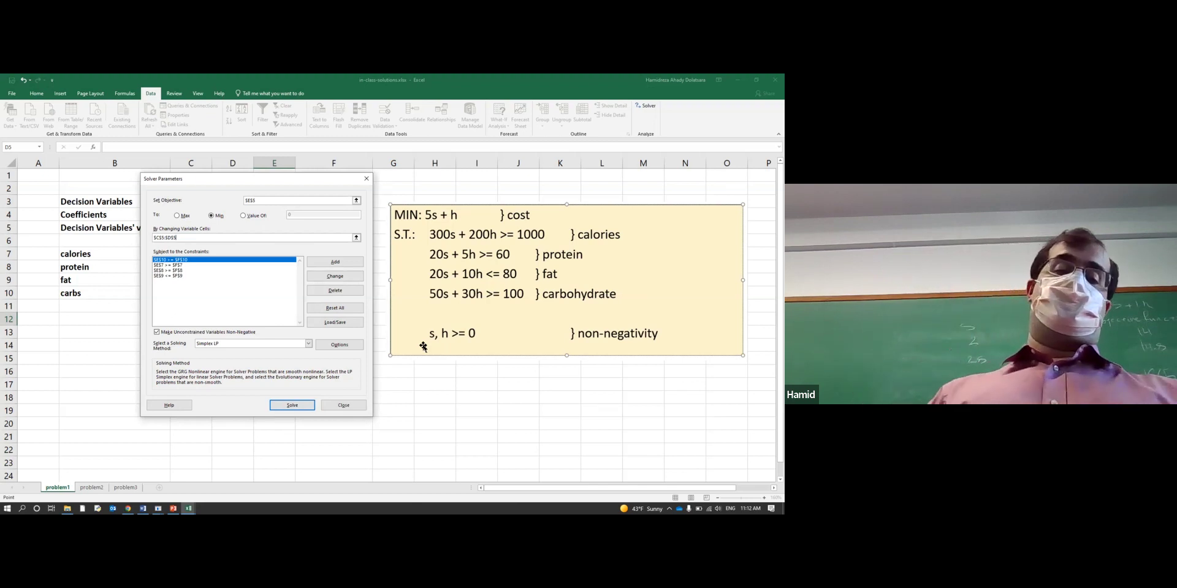
click(158, 332)
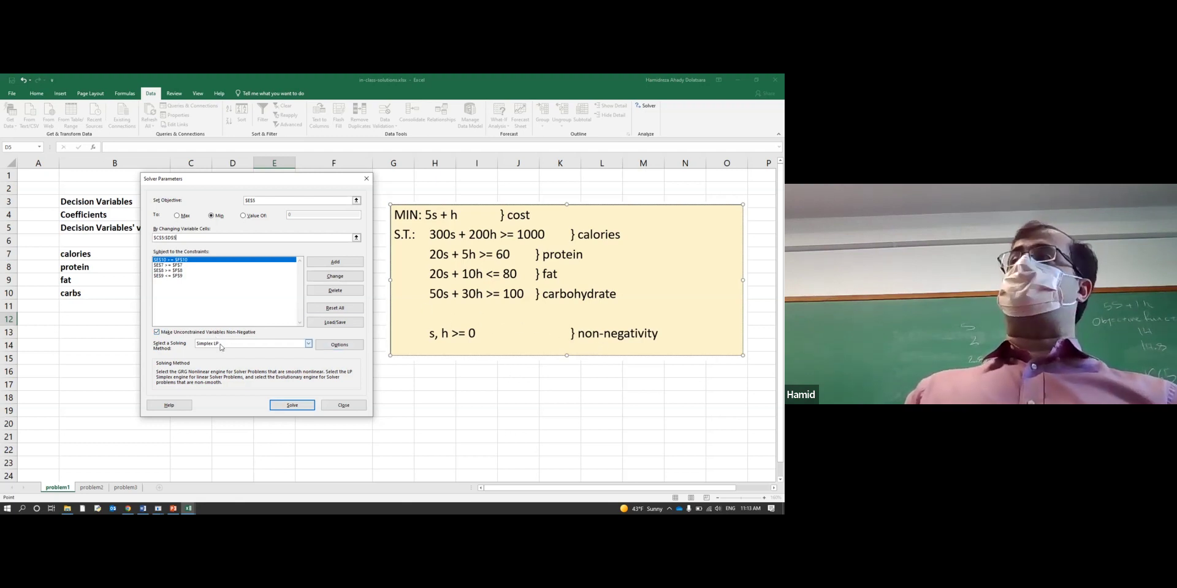
Step: Solve the model and keep the solution with Answer, Sensitivity and Limits reports
click(292, 406)
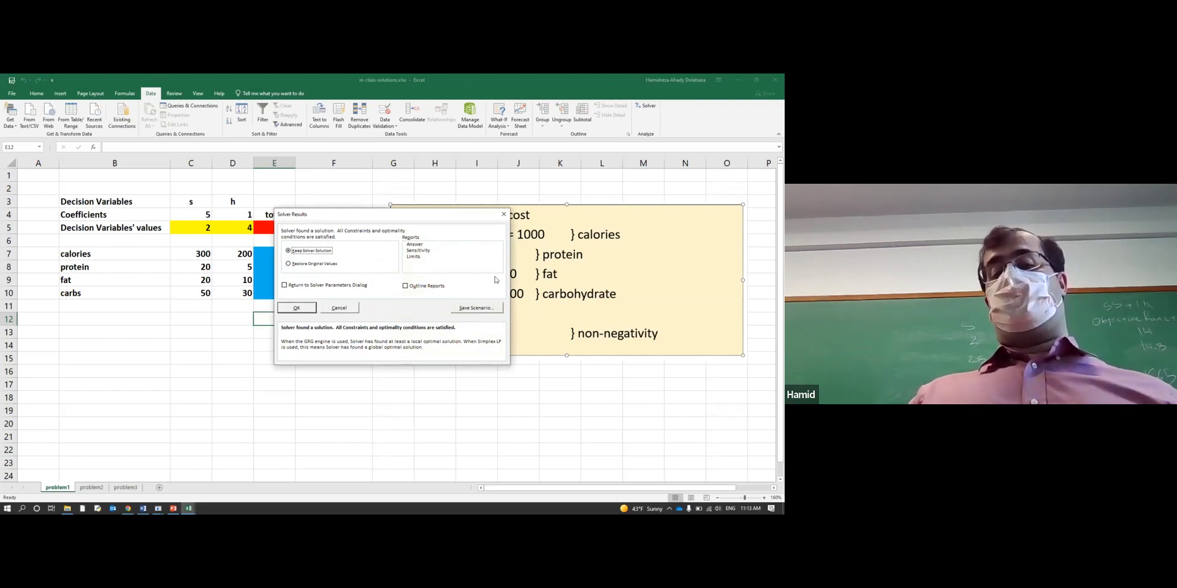
click(422, 245)
click(422, 250)
click(421, 257)
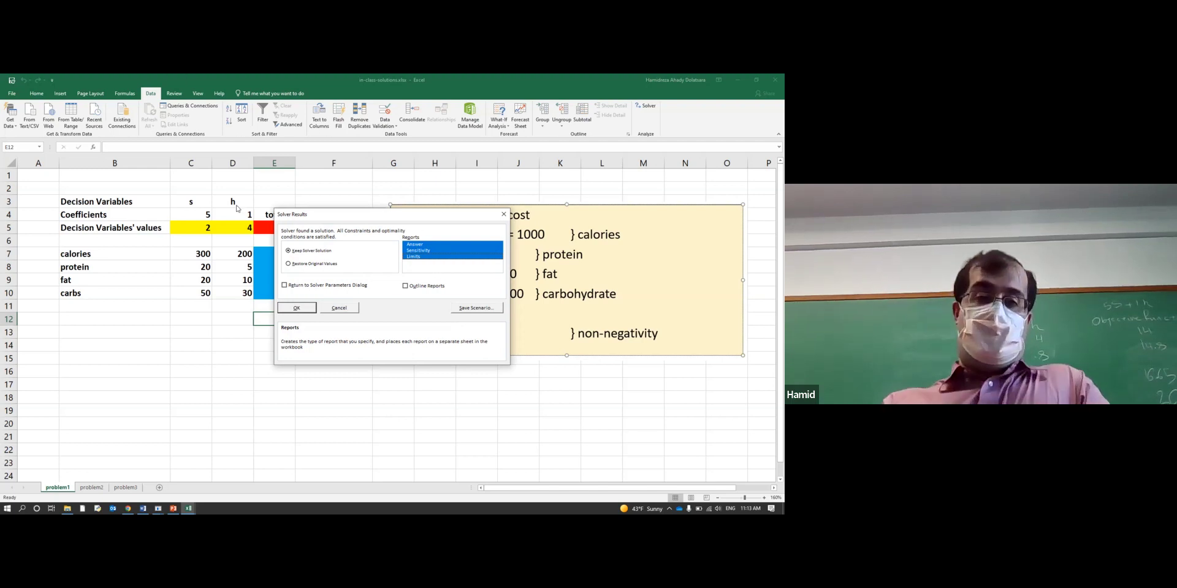
click(294, 311)
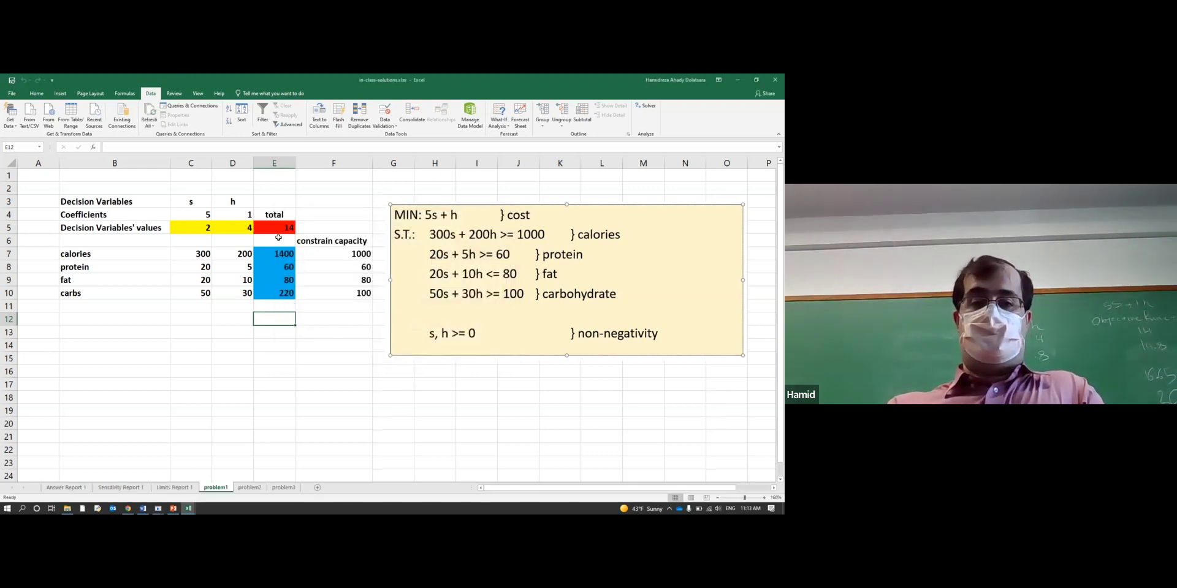
drag(194, 230, 285, 227)
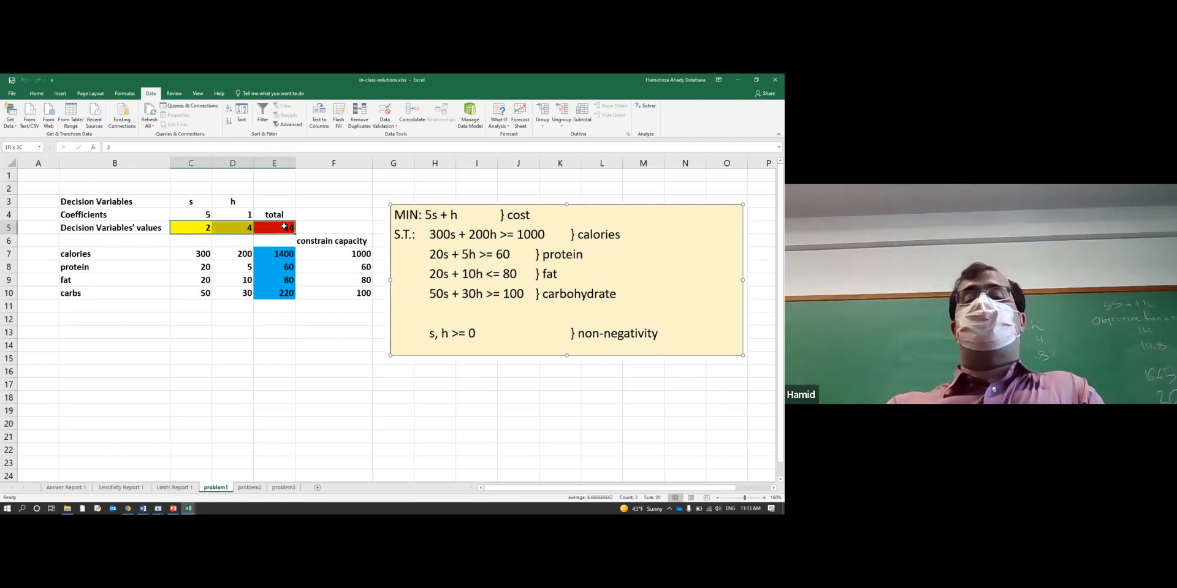
click(199, 228)
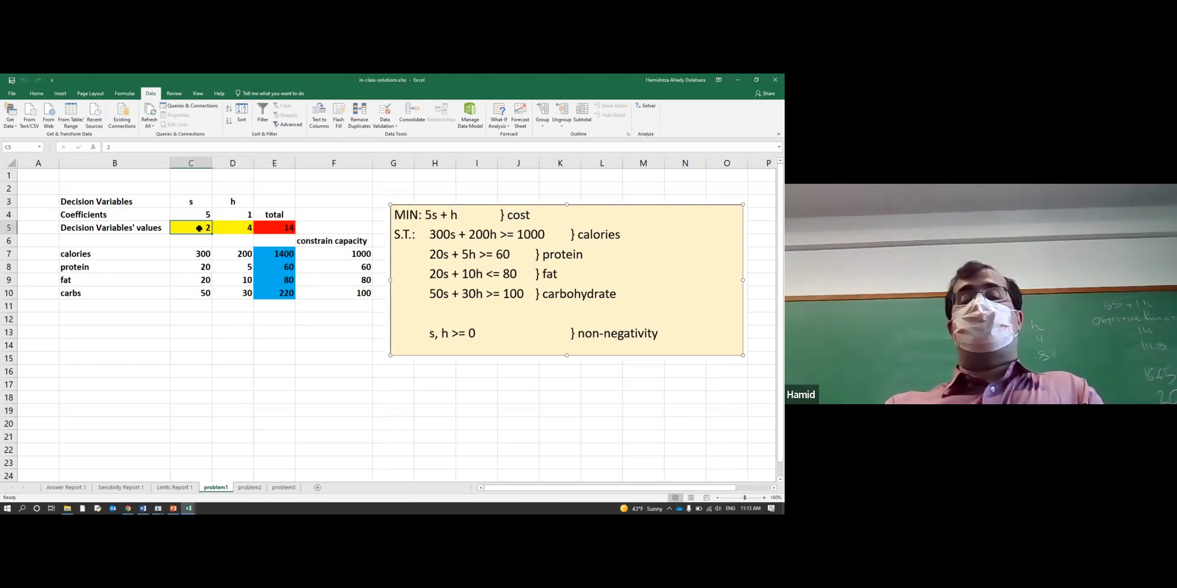
click(237, 229)
click(279, 228)
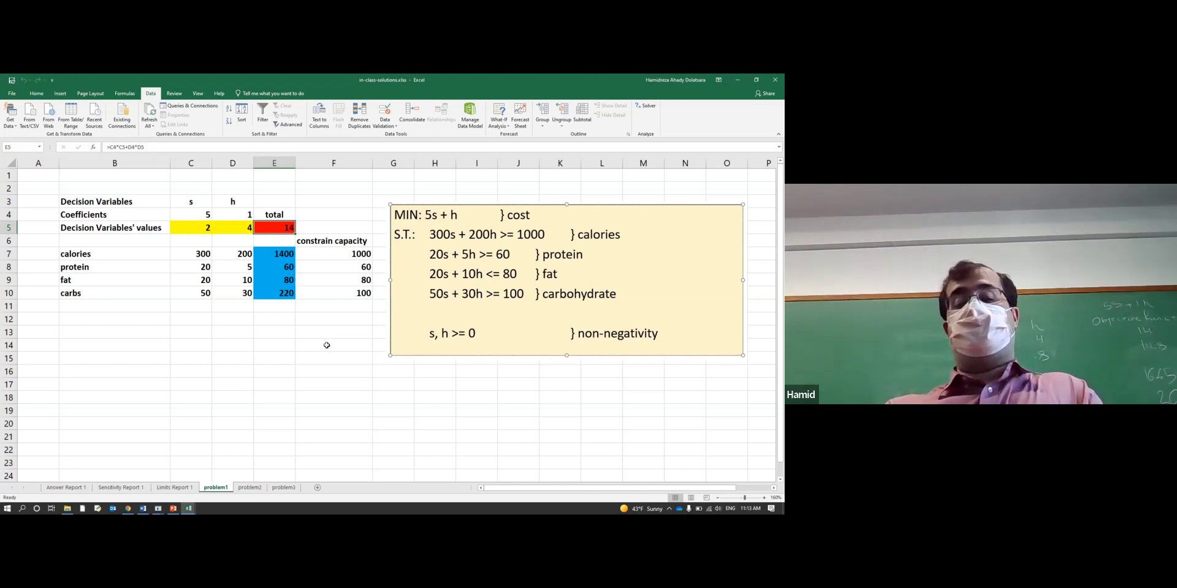
drag(283, 254, 268, 293)
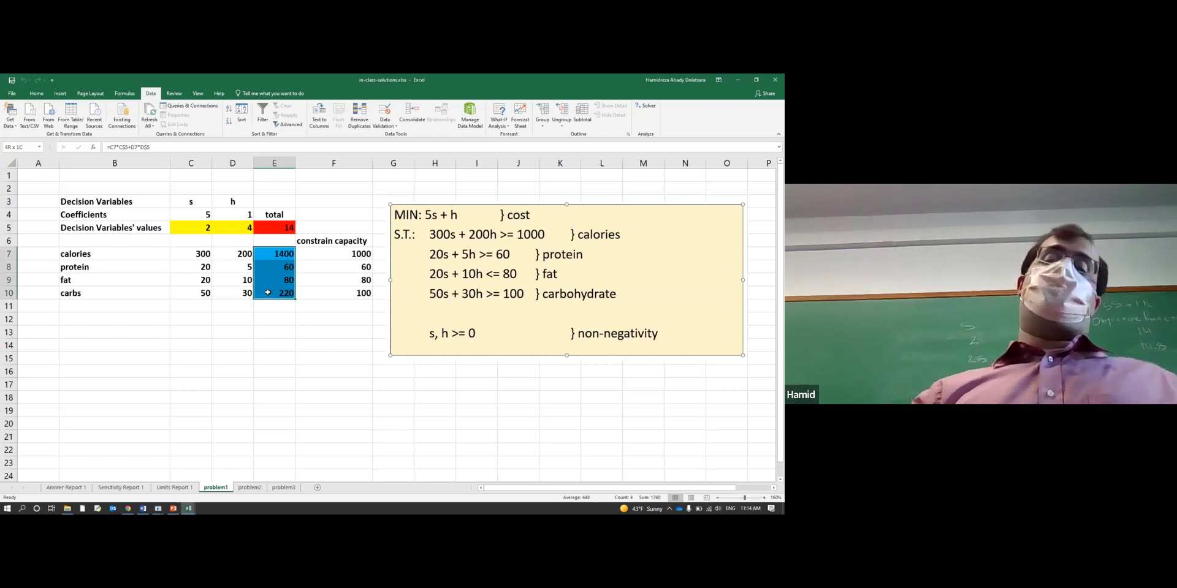
click(282, 256)
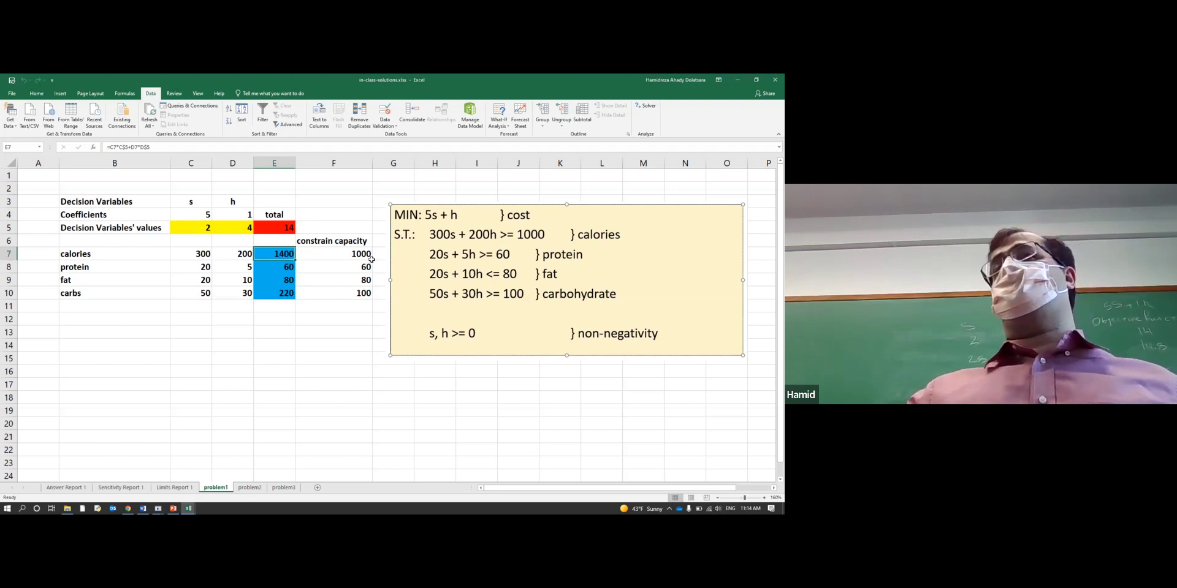
click(287, 266)
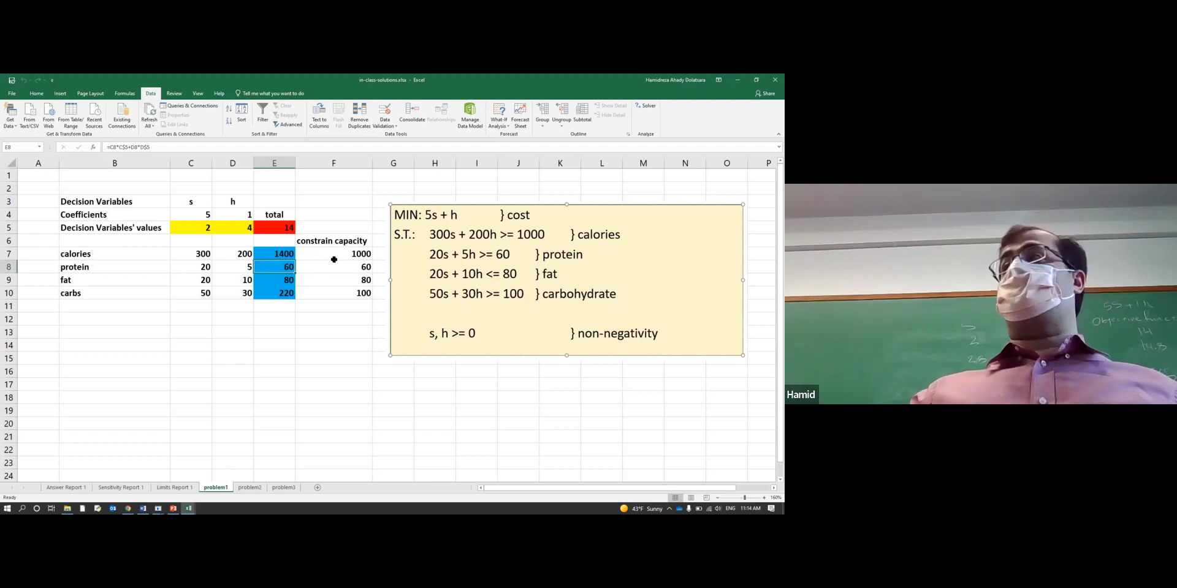
click(286, 280)
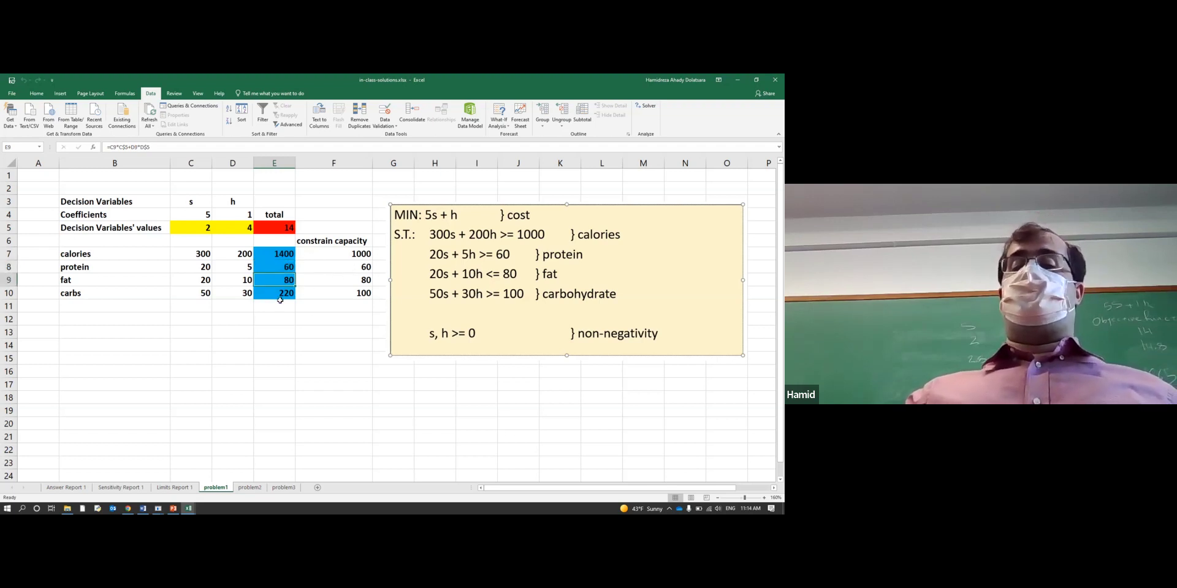
click(281, 294)
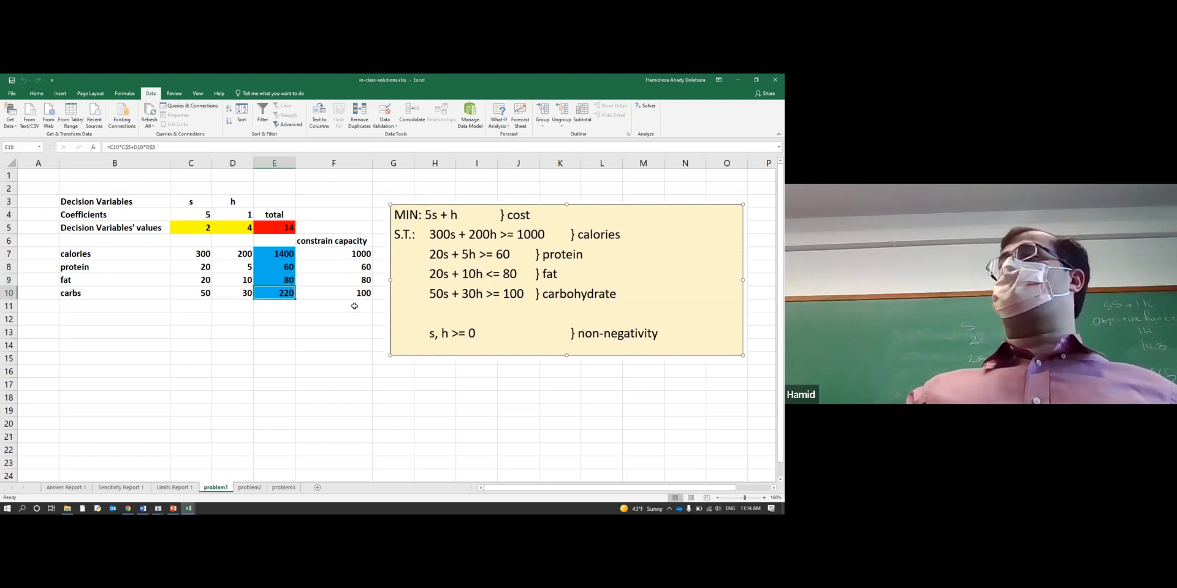
drag(279, 253, 270, 343)
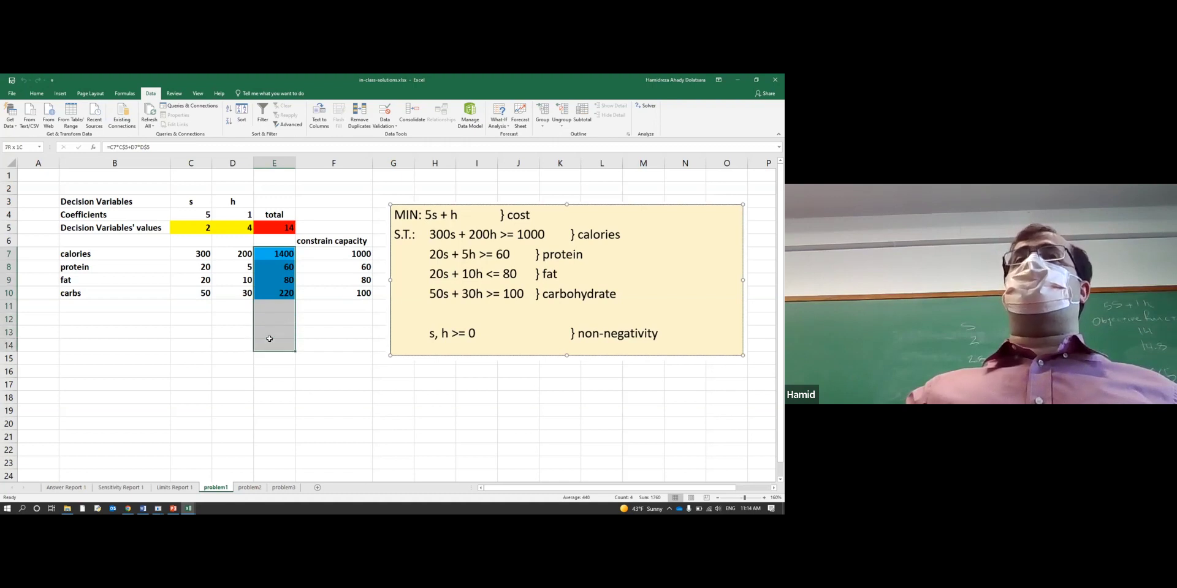
click(298, 368)
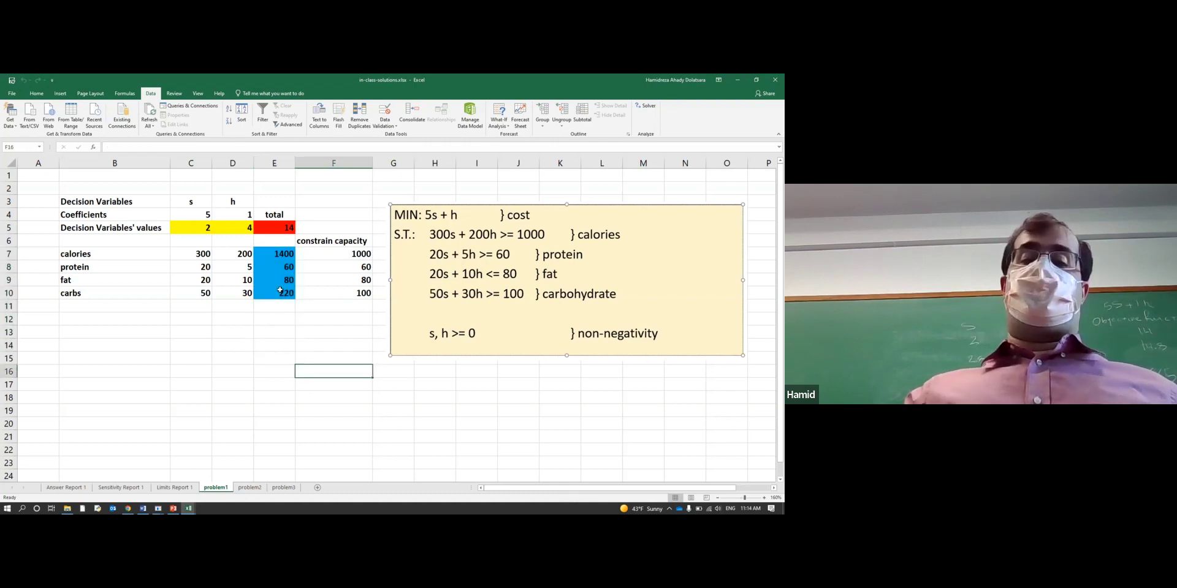
click(279, 252)
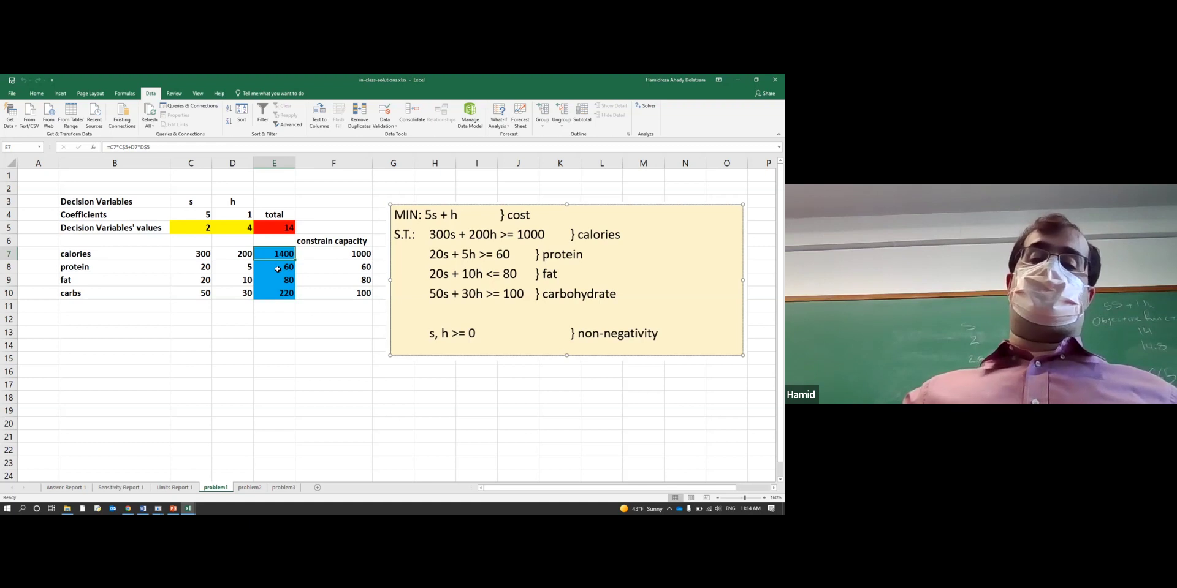
click(305, 344)
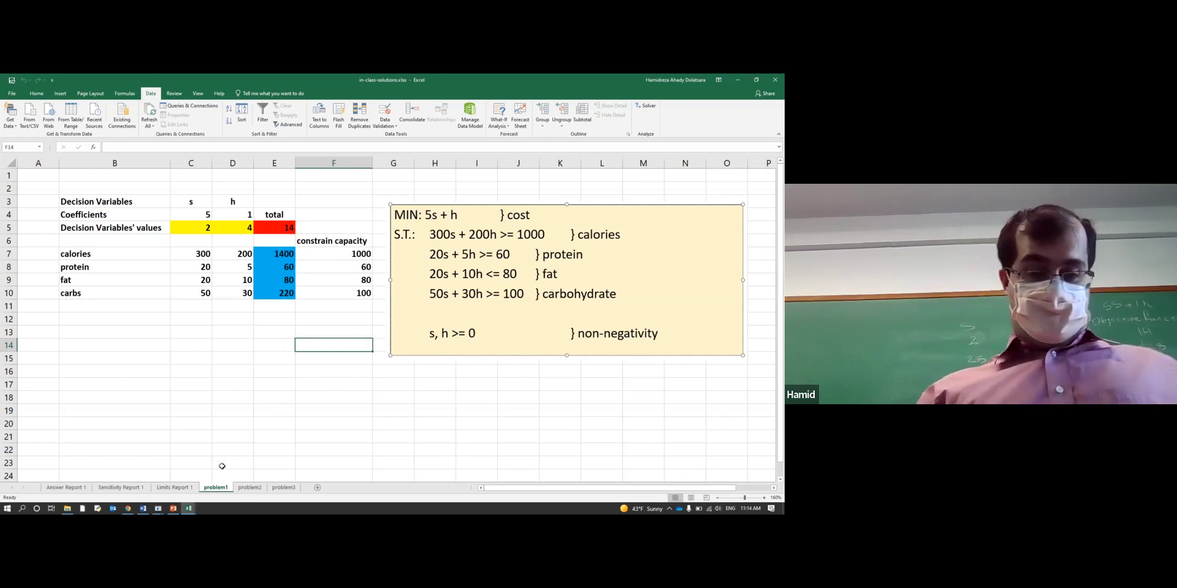
Step: View the Limits Report 1 sheet, then switch to Sensitivity Report 1
click(177, 488)
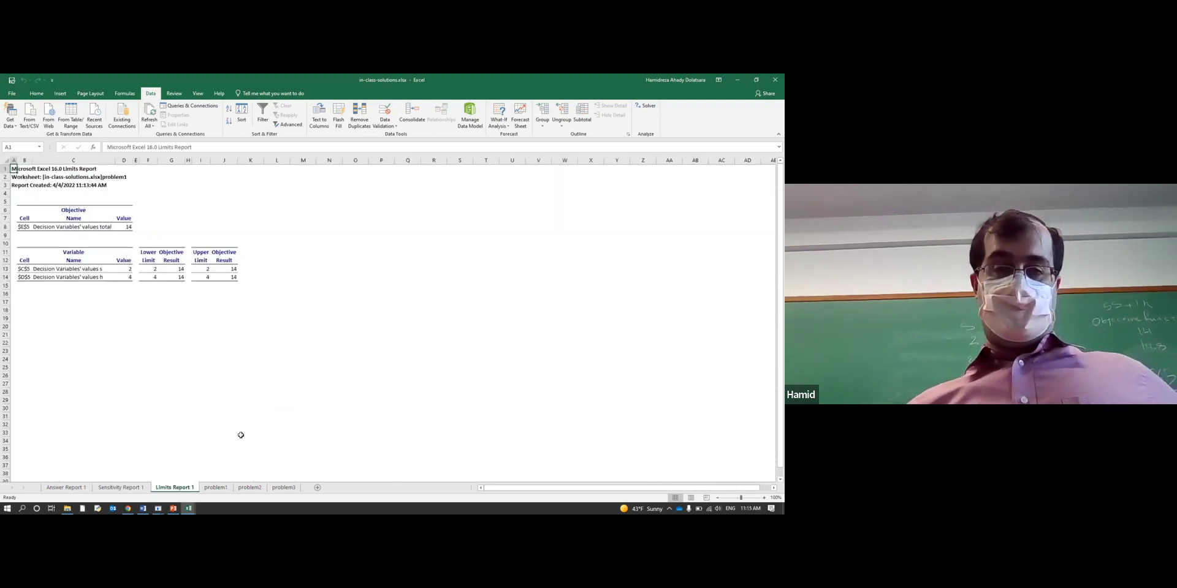
click(266, 391)
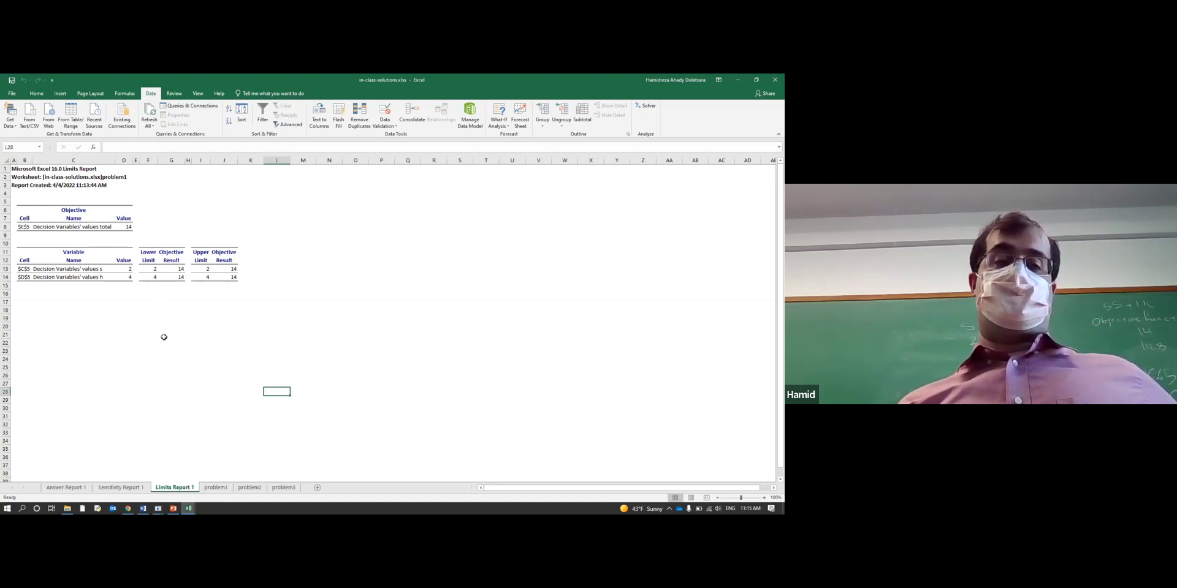
click(97, 493)
click(278, 408)
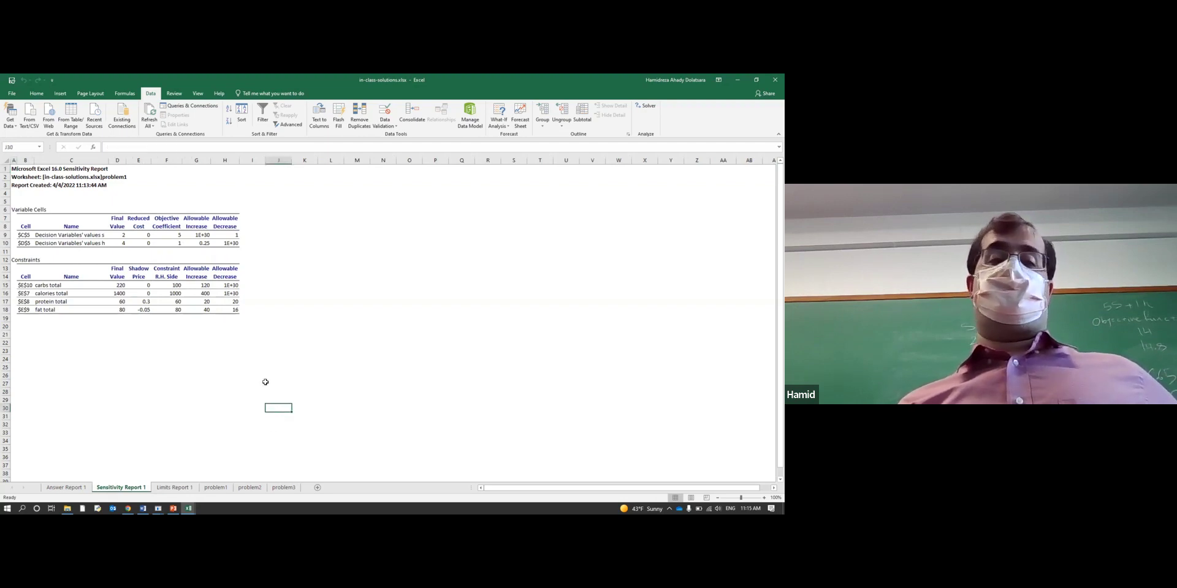
click(56, 235)
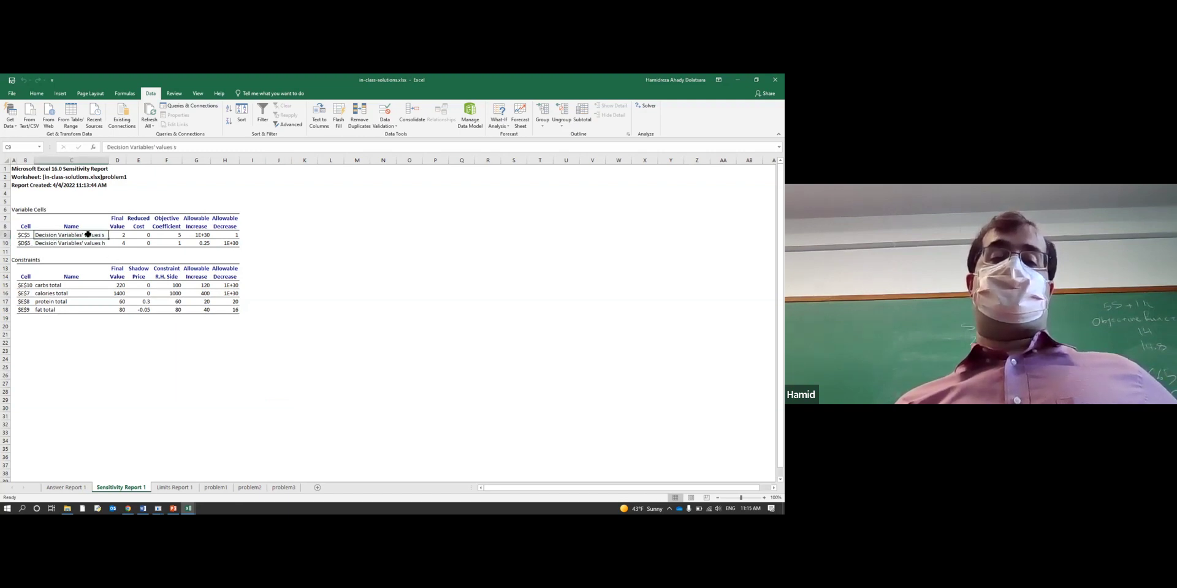
click(123, 236)
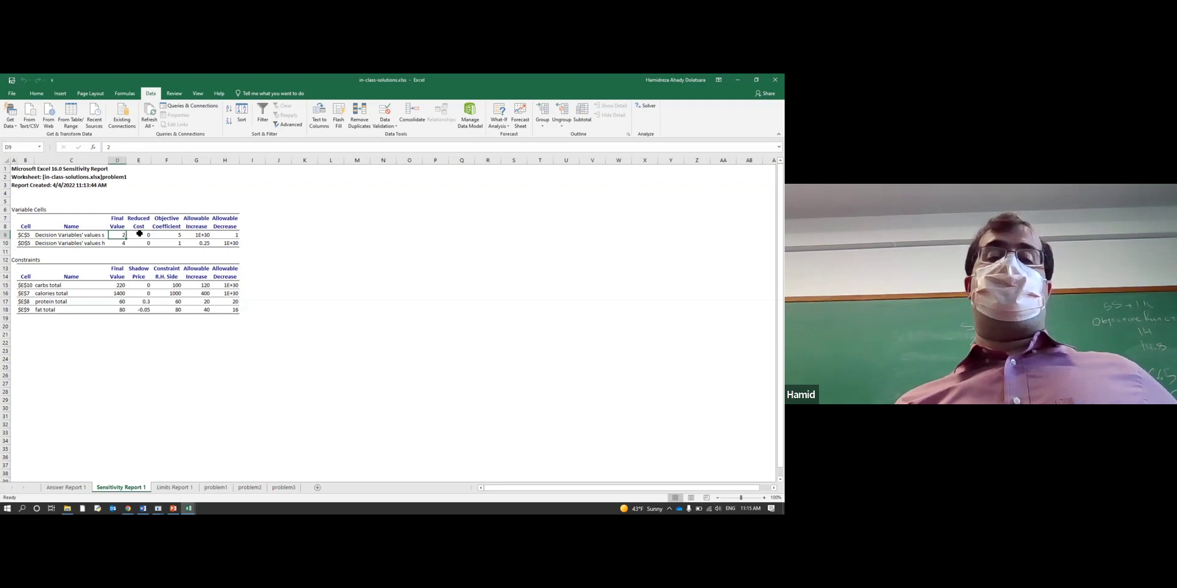
click(143, 235)
click(177, 233)
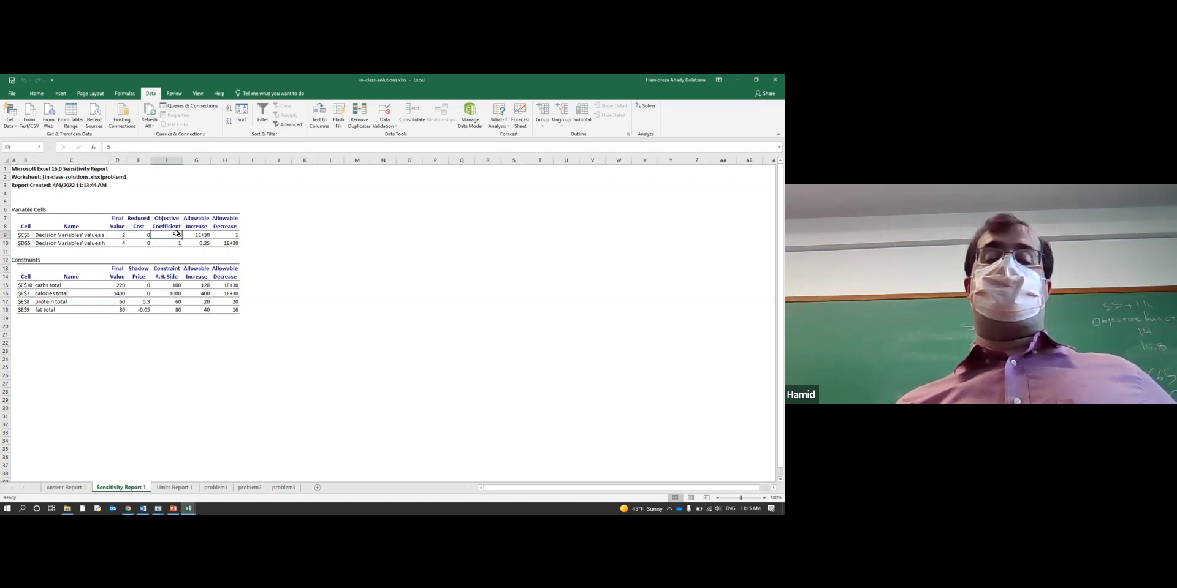
click(136, 239)
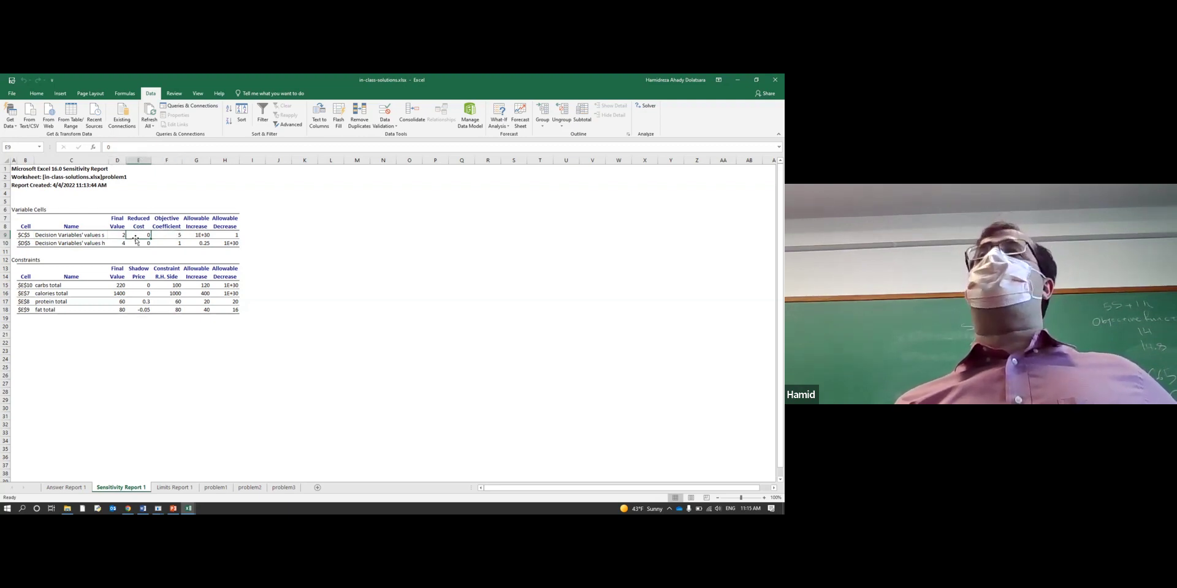
click(194, 236)
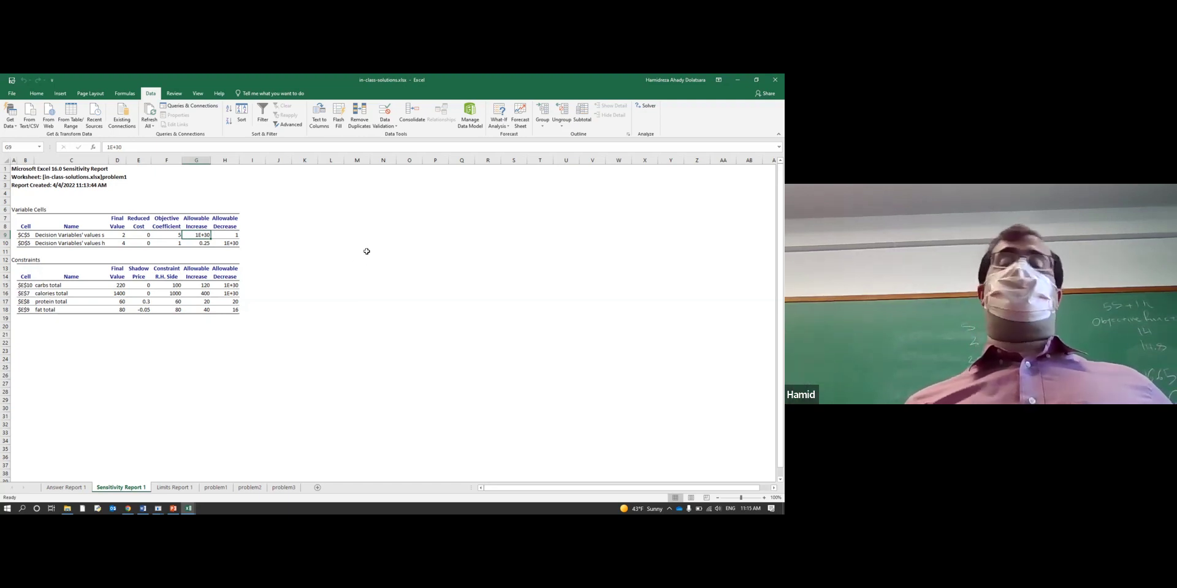
click(231, 237)
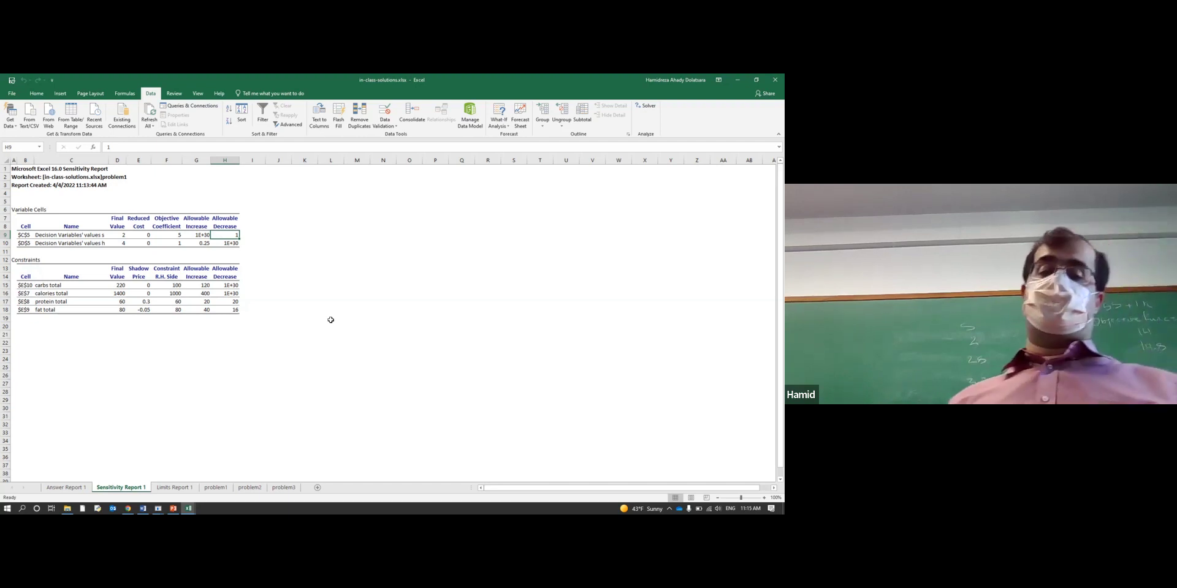
click(252, 351)
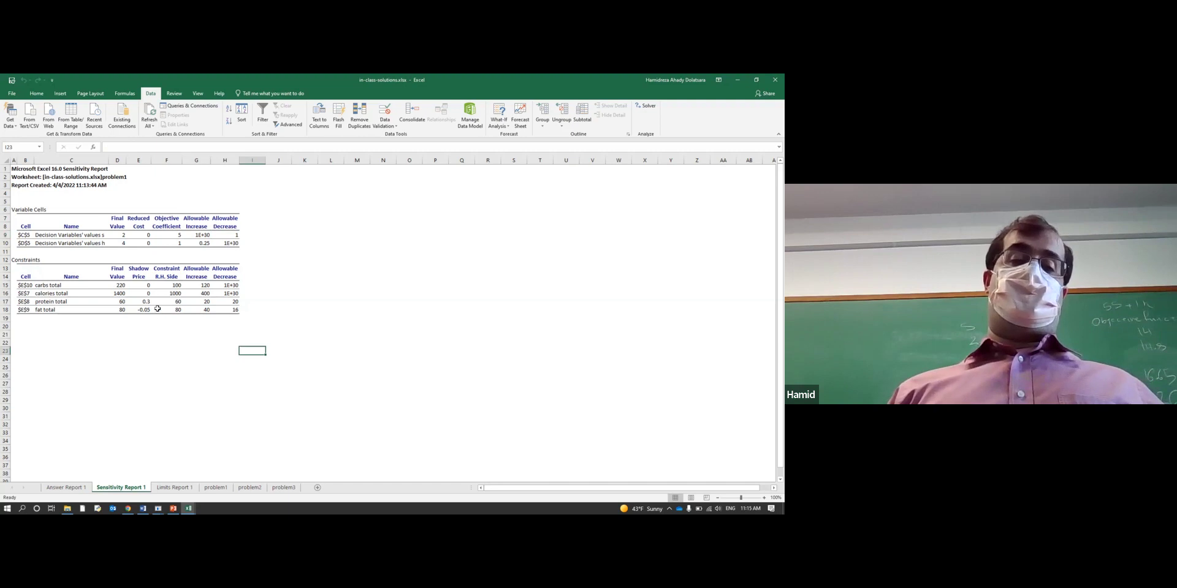
Step: Highlight protein and fat constraints, shadow prices and allowable increases, then open Answer Report 1
drag(57, 286, 55, 311)
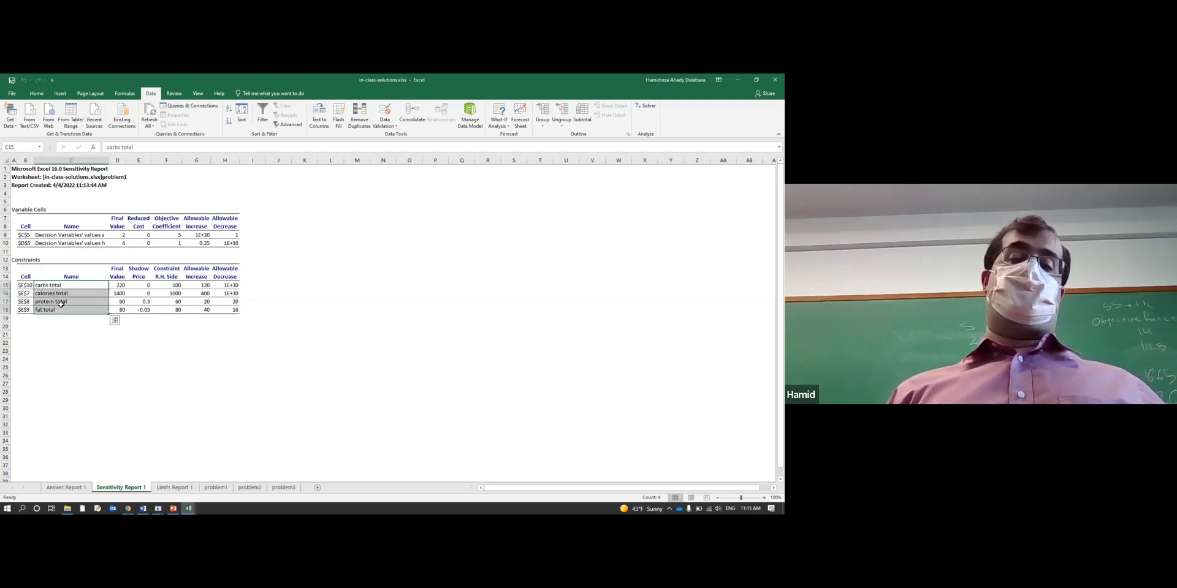
click(64, 302)
click(66, 311)
click(115, 285)
click(117, 326)
click(139, 277)
click(174, 279)
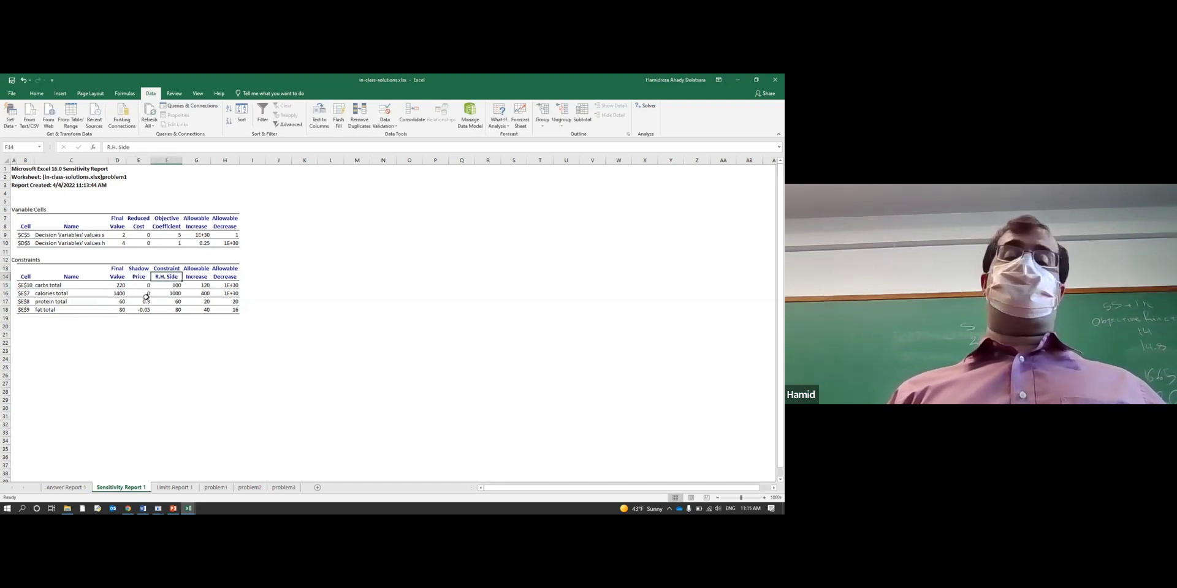
drag(196, 269, 225, 319)
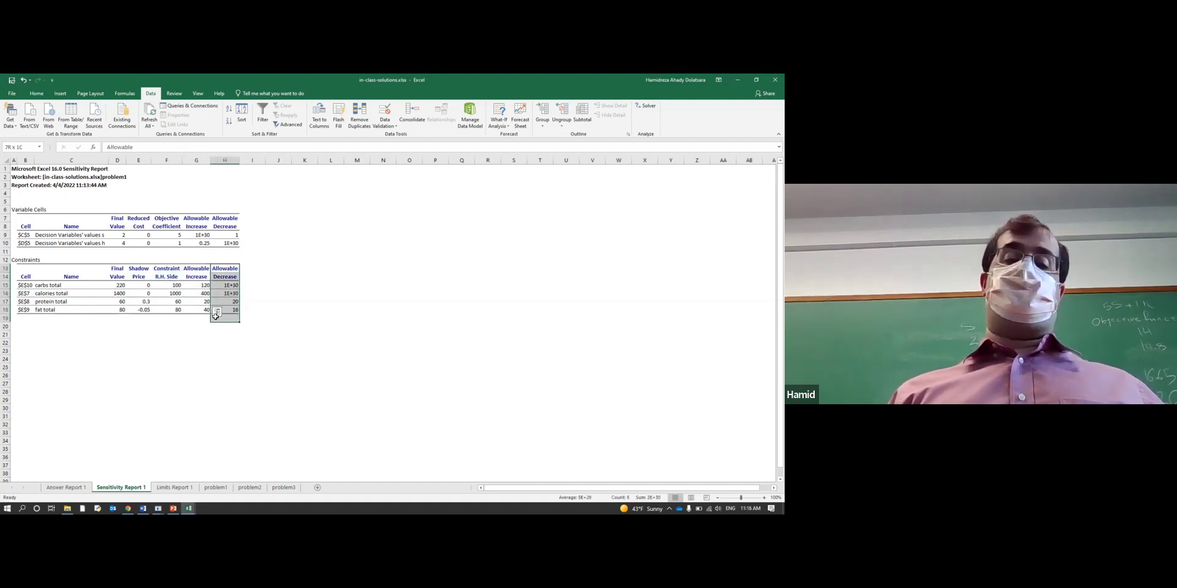
click(65, 488)
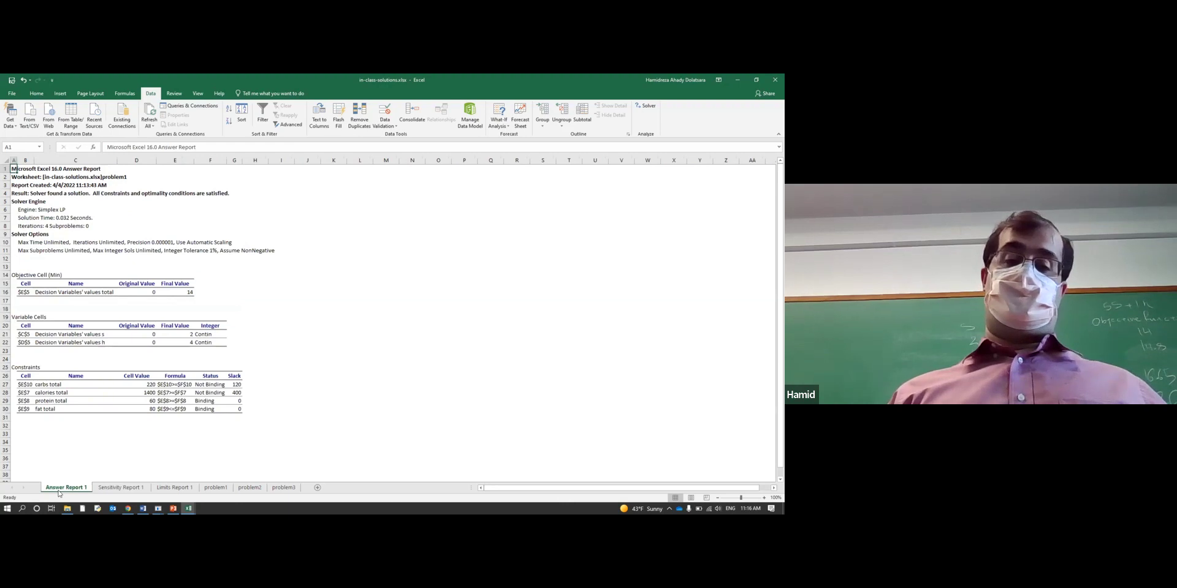
Step: Select the constraints' Slack column, then return to Sensitivity Report 1
click(300, 395)
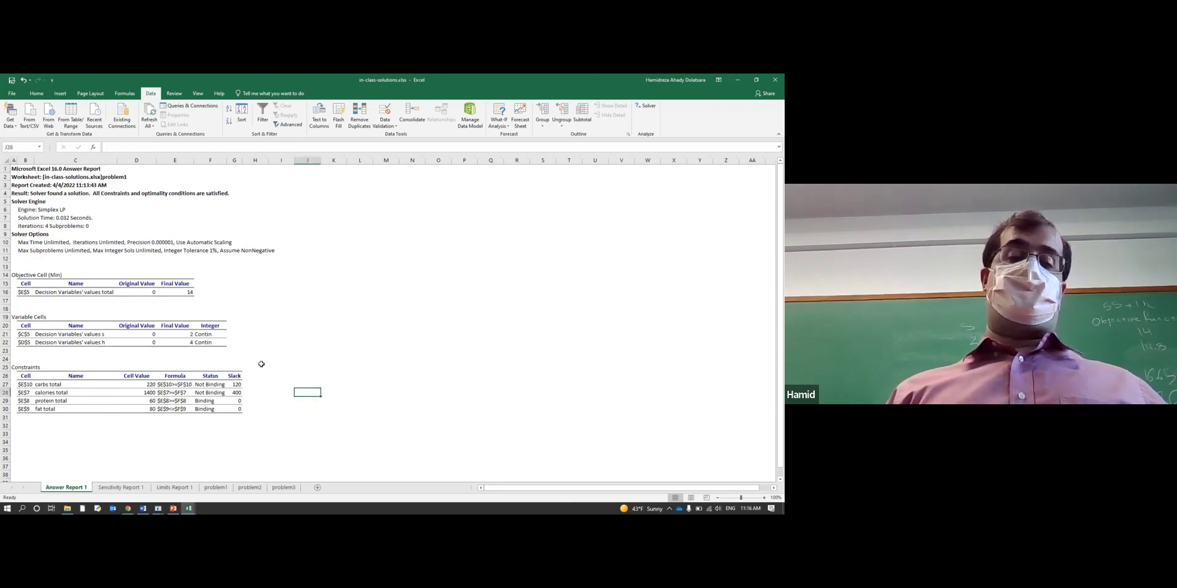
drag(233, 376, 224, 419)
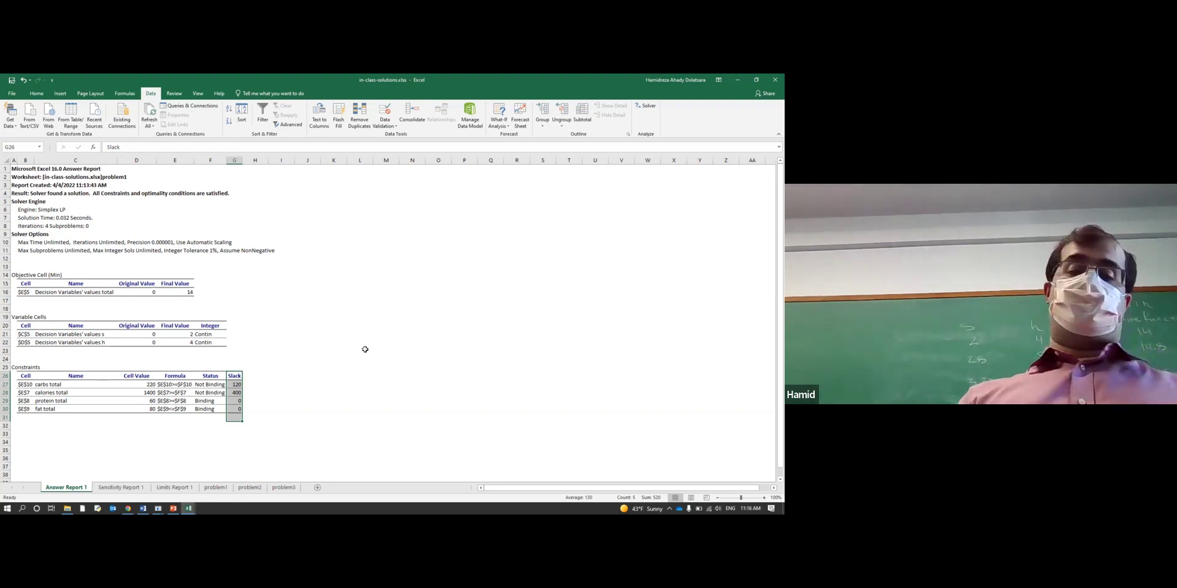
click(121, 488)
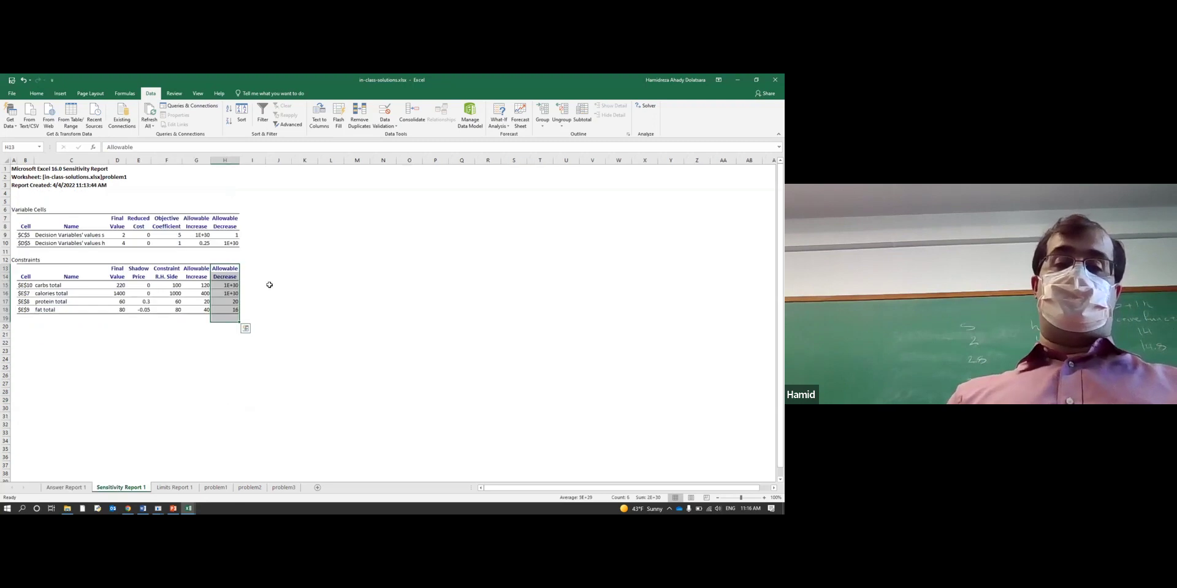
Step: Point out the Shadow Price column, then move to the Moodle course page in the browser
click(269, 285)
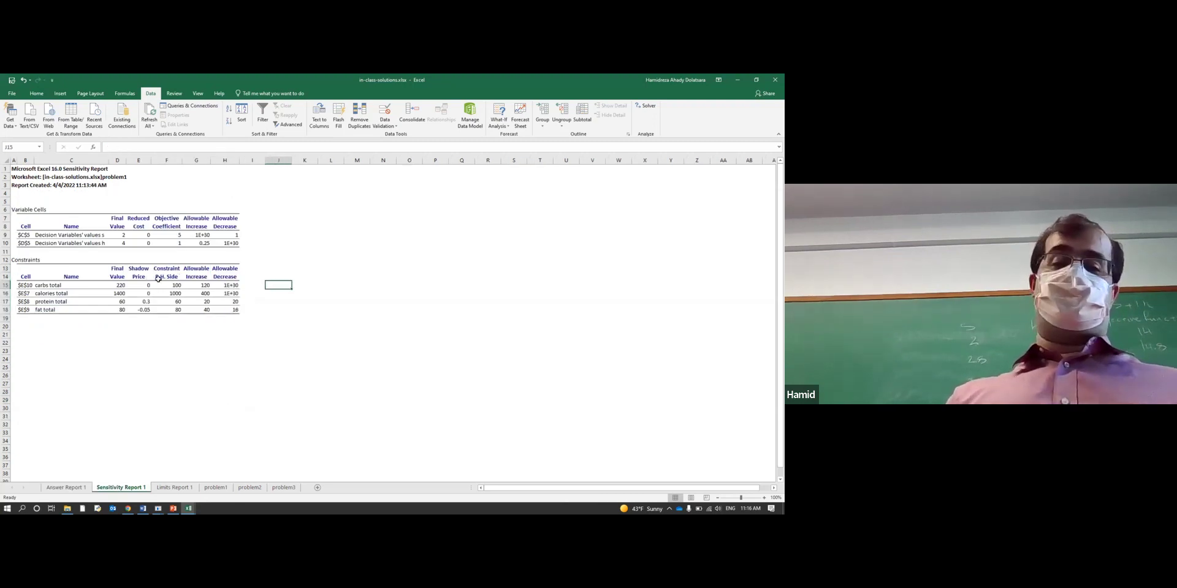
click(134, 276)
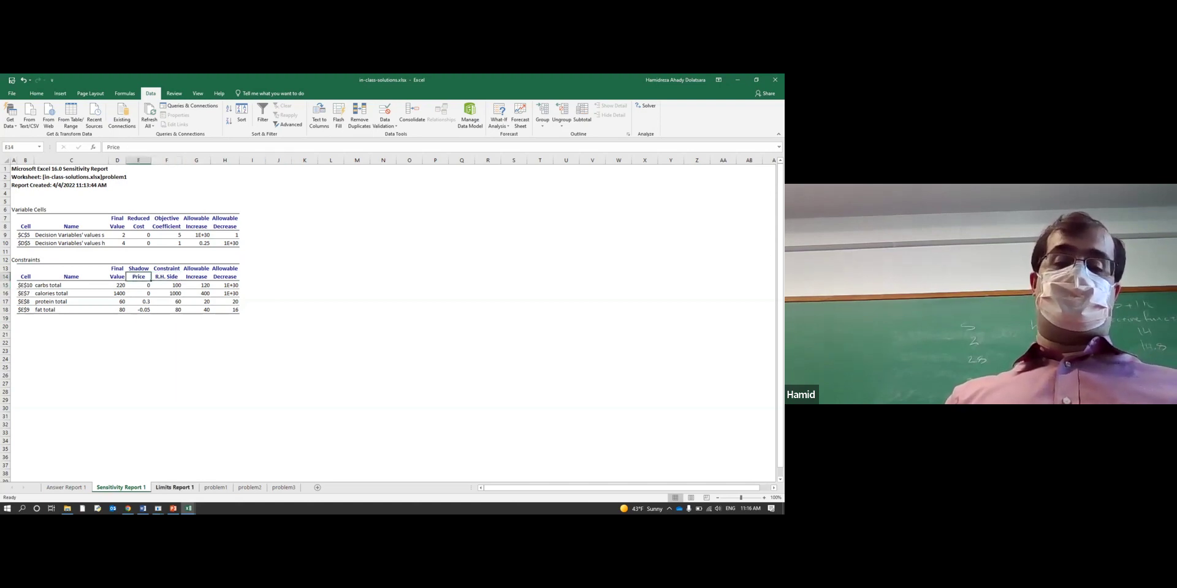
click(142, 509)
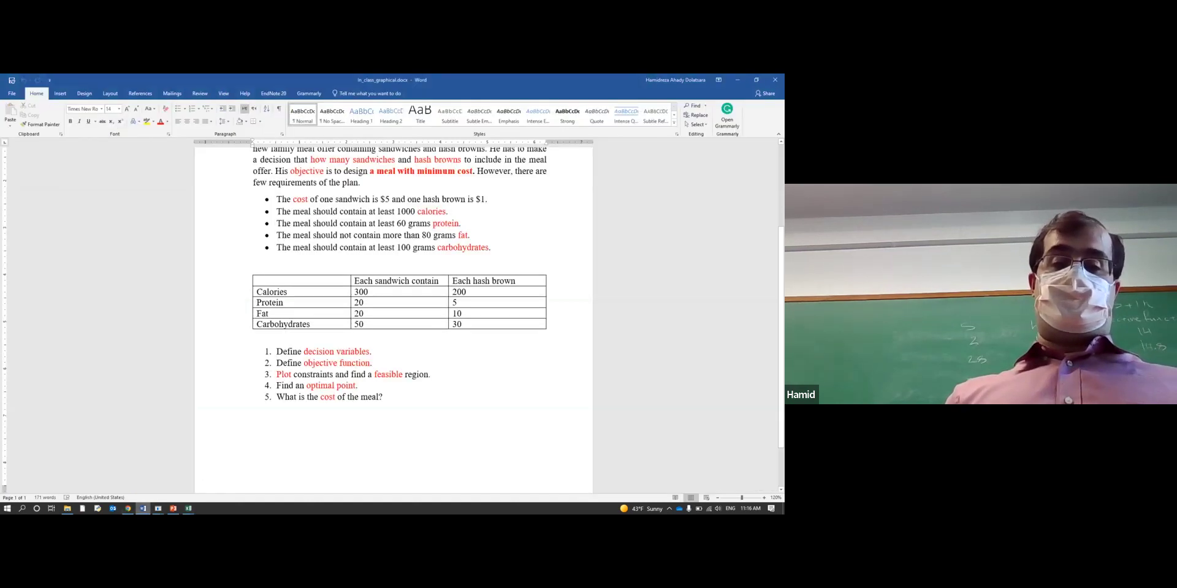
key(alt+Tab)
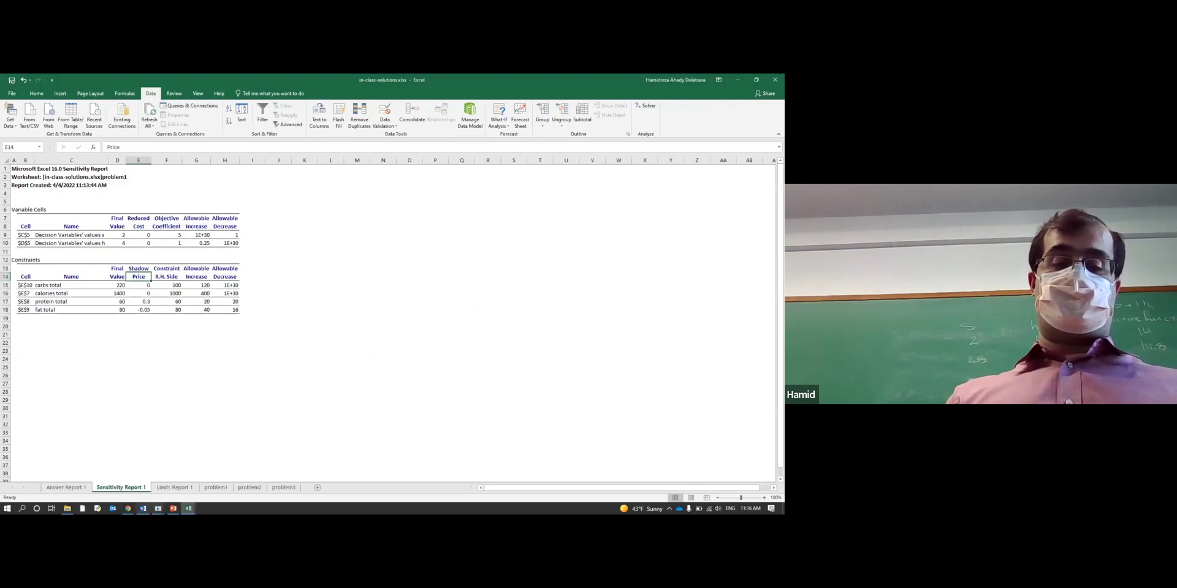
key(alt+Tab)
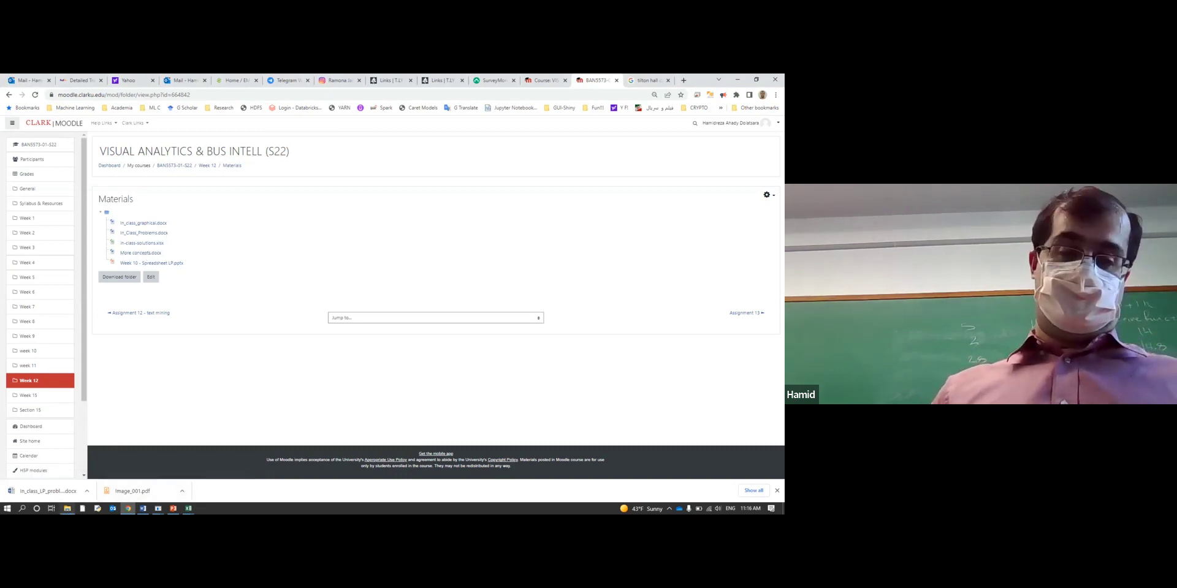
Step: Close the unused Book1 workbook and bring in-class-solutions.xlsx forward on its Limits Report 1 sheet
click(67, 509)
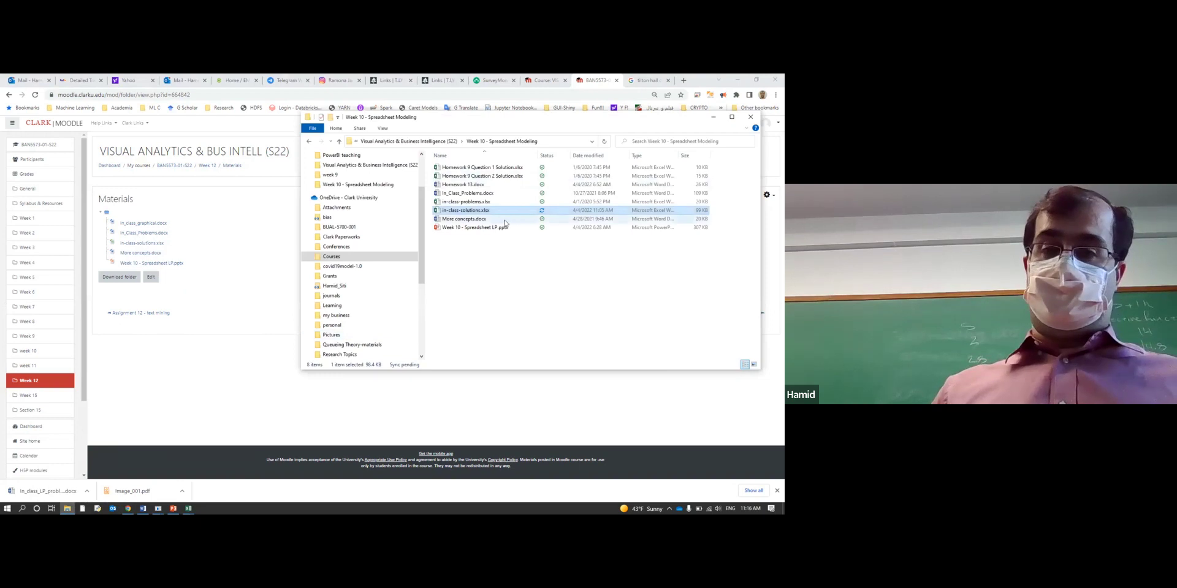
key(alt+Tab)
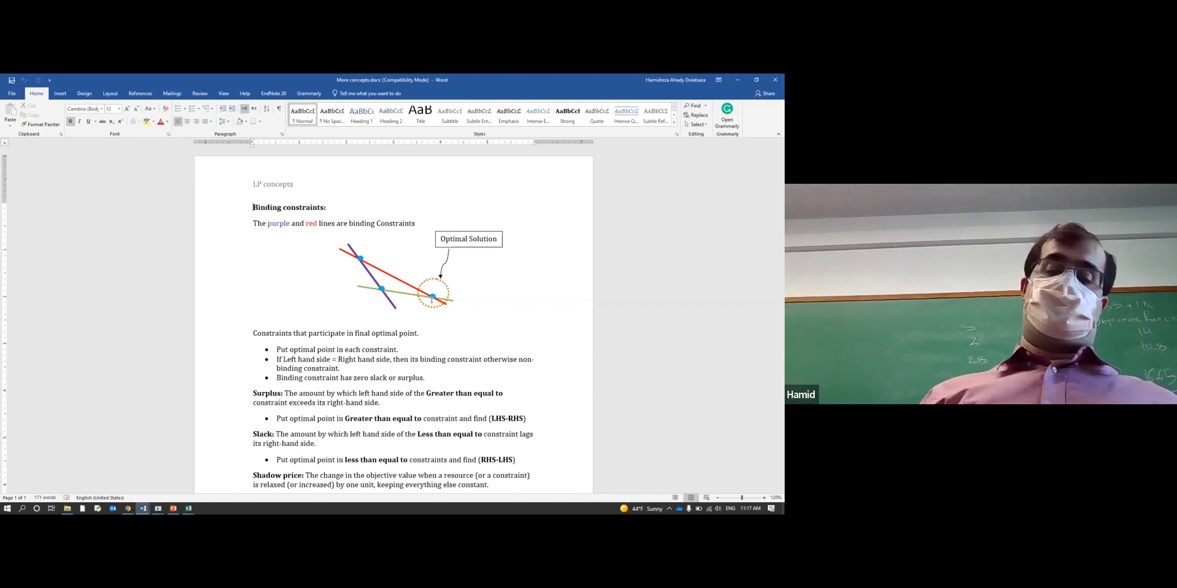
mouse_move(188, 509)
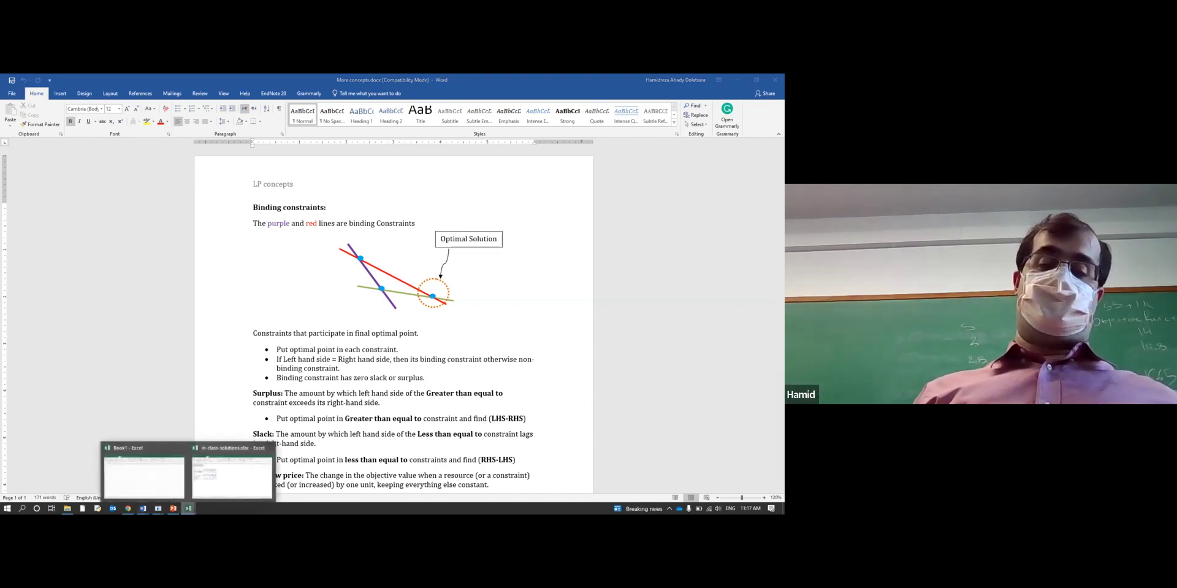
click(181, 448)
click(196, 469)
click(175, 487)
Step: On problem1, compare the protein, fat, carbs and calories totals with their limits, then switch to More concepts
click(214, 488)
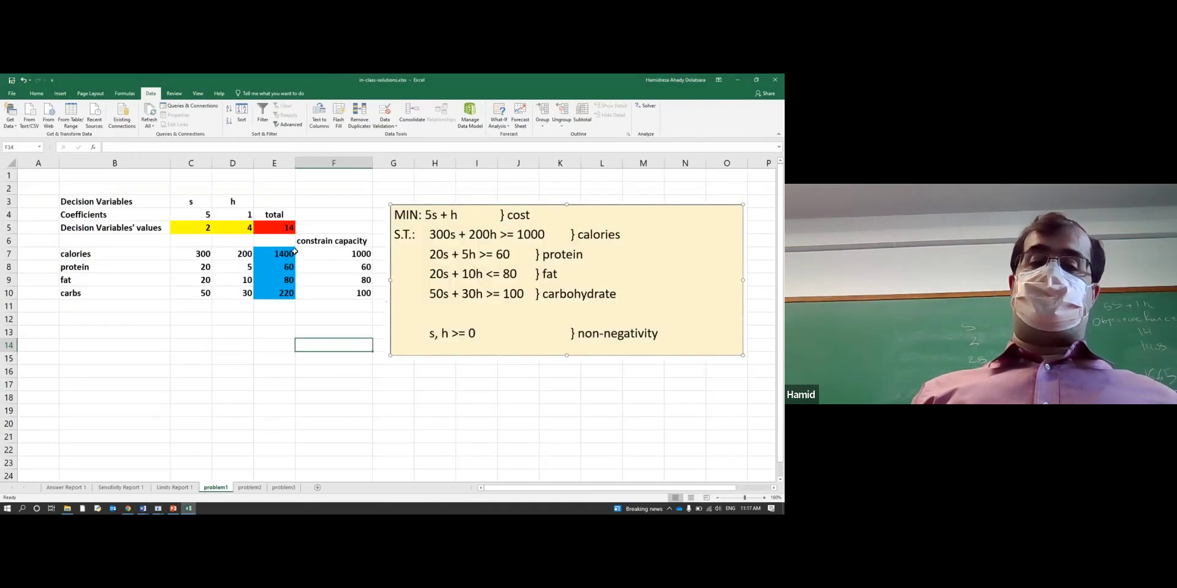
drag(282, 266, 329, 281)
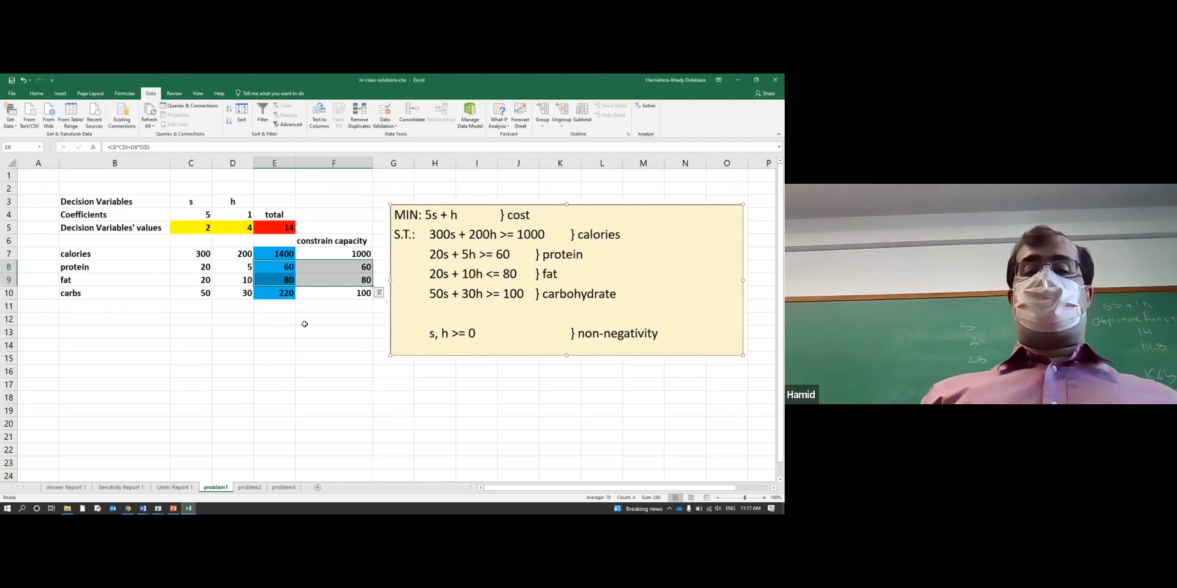
drag(284, 294, 334, 293)
drag(342, 254, 274, 252)
drag(339, 296, 283, 292)
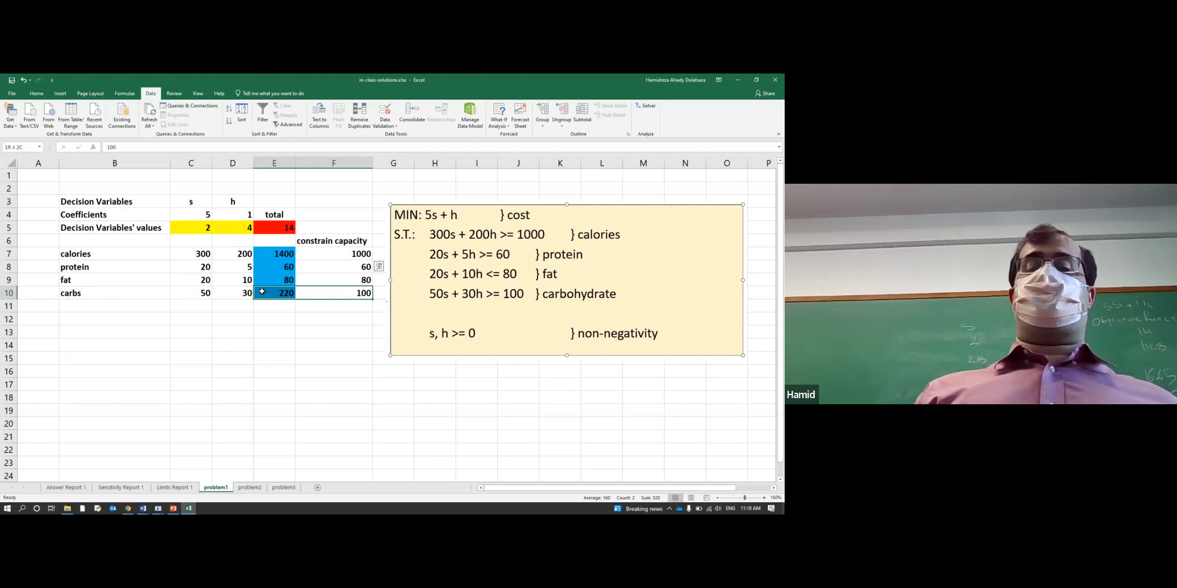
drag(287, 264, 337, 280)
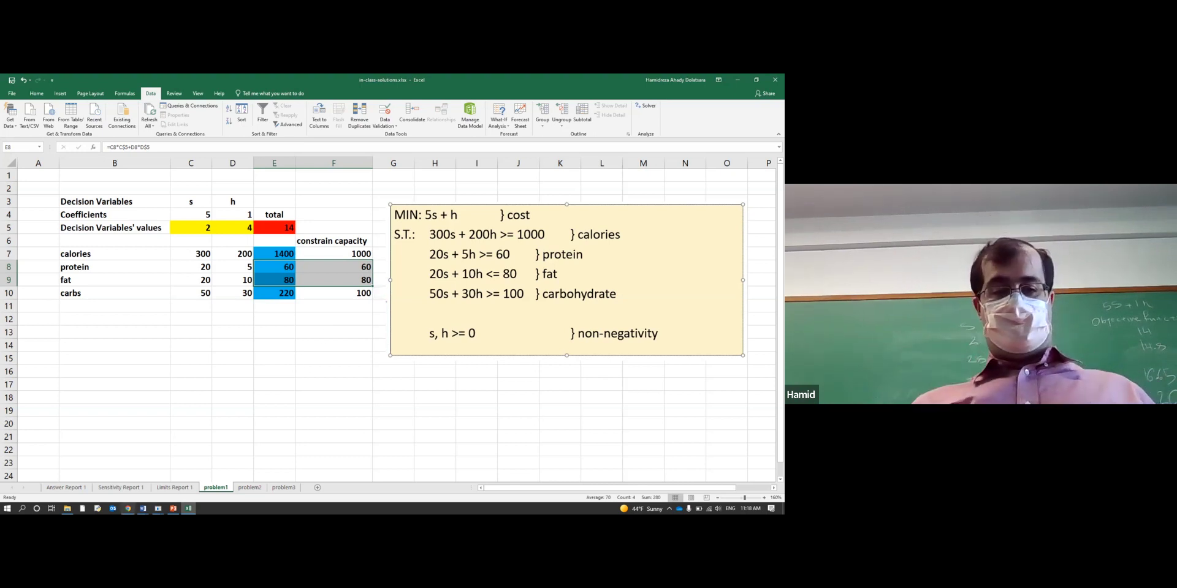
click(143, 509)
click(183, 484)
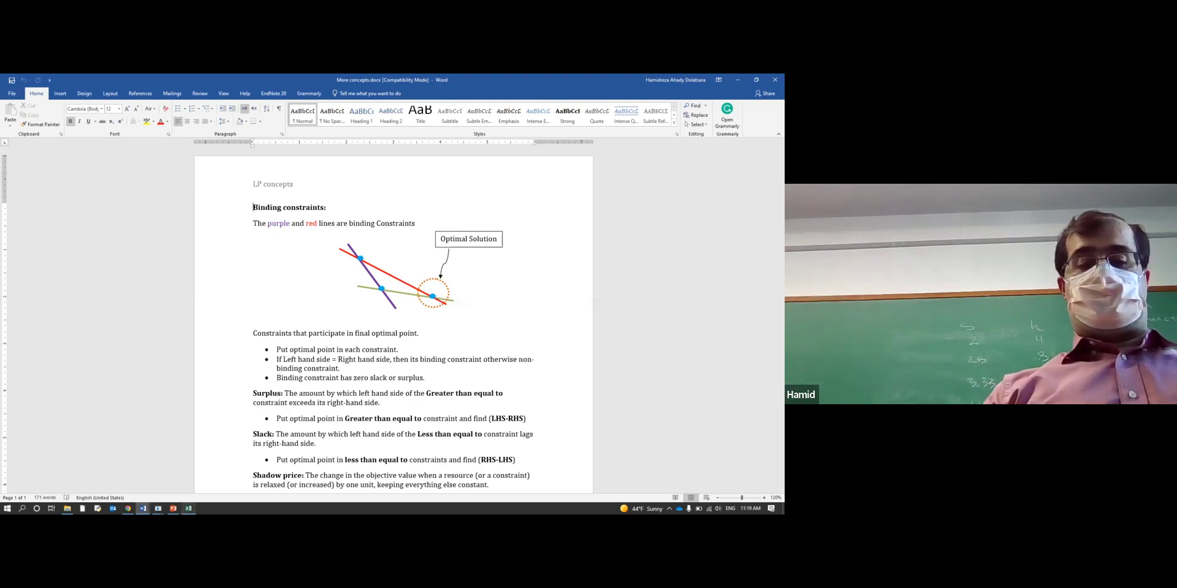
click(189, 509)
drag(274, 266, 343, 280)
drag(274, 294, 331, 293)
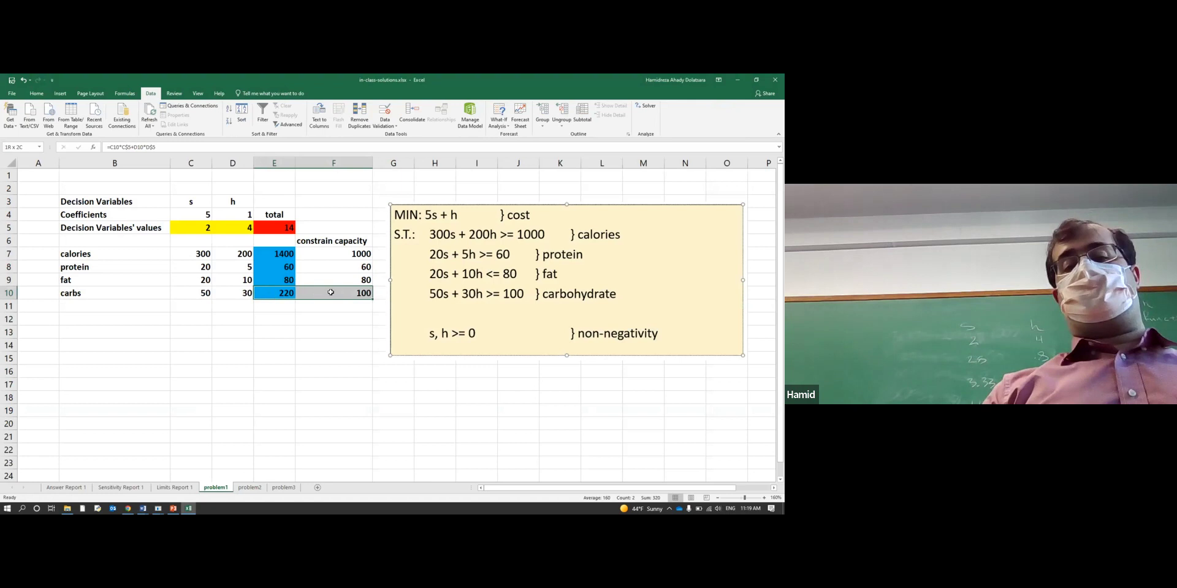
drag(279, 257, 351, 252)
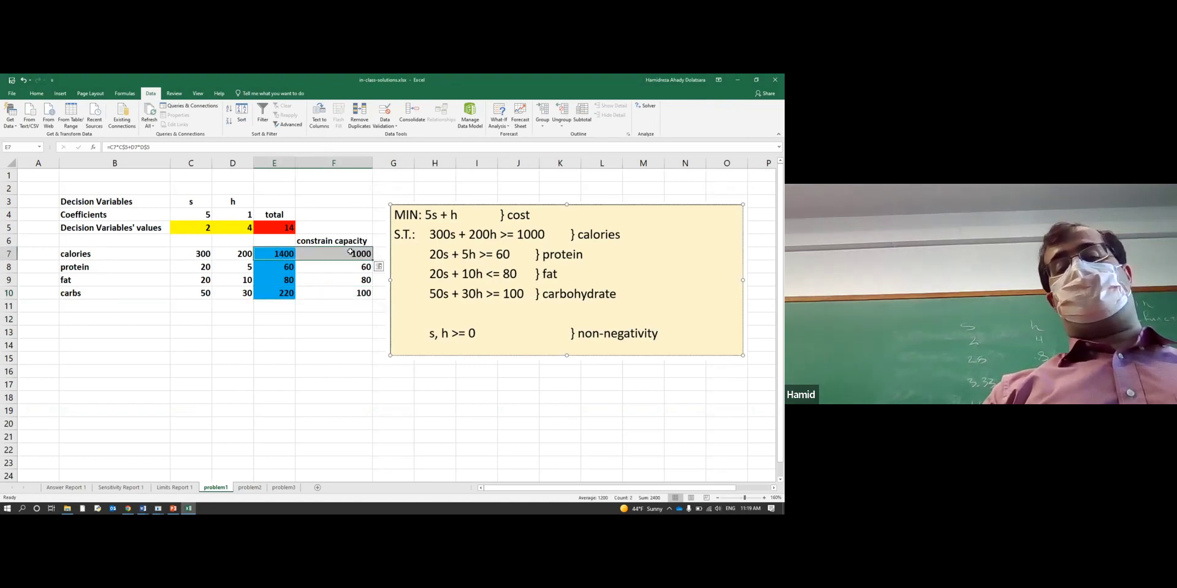
double_click(279, 294)
drag(279, 293, 332, 293)
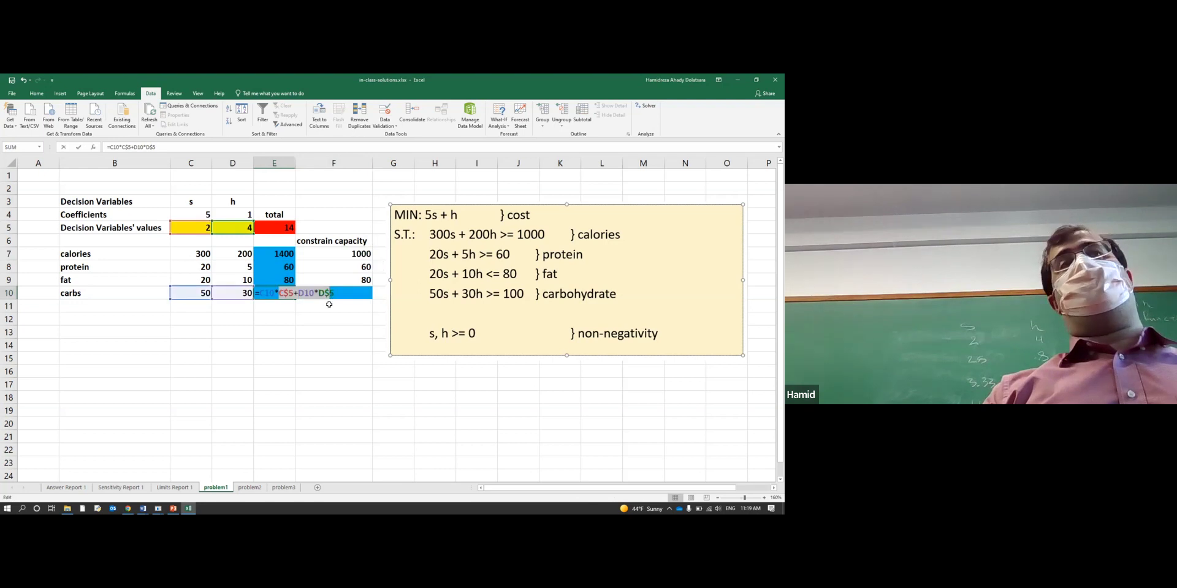
key(Escape)
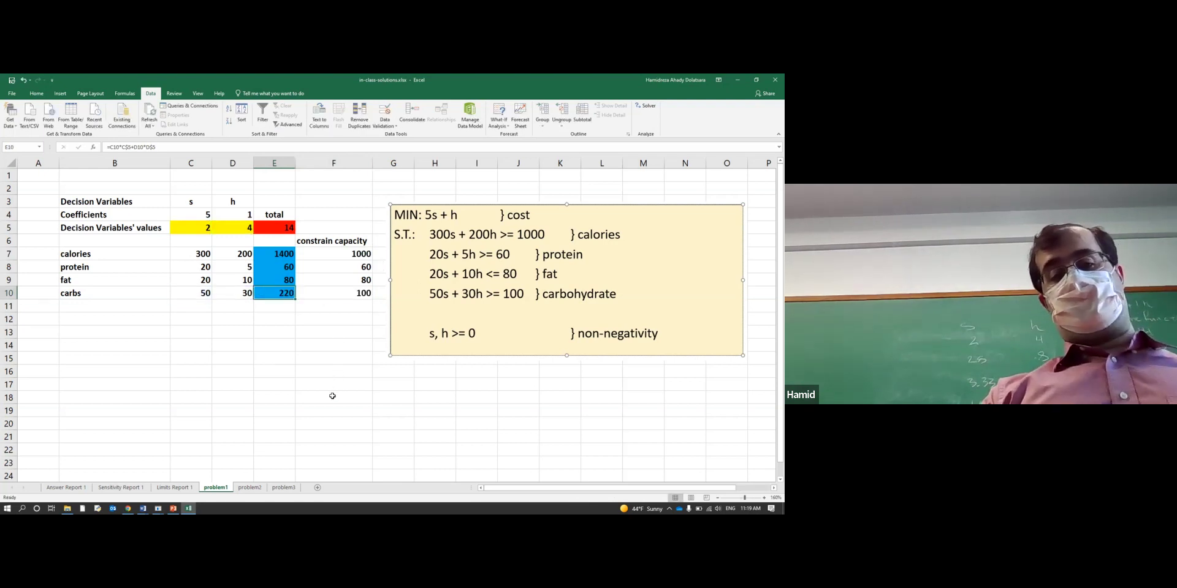
click(332, 396)
click(327, 292)
drag(327, 292, 266, 296)
drag(316, 258, 55, 254)
drag(331, 293, 46, 296)
drag(343, 265, 94, 284)
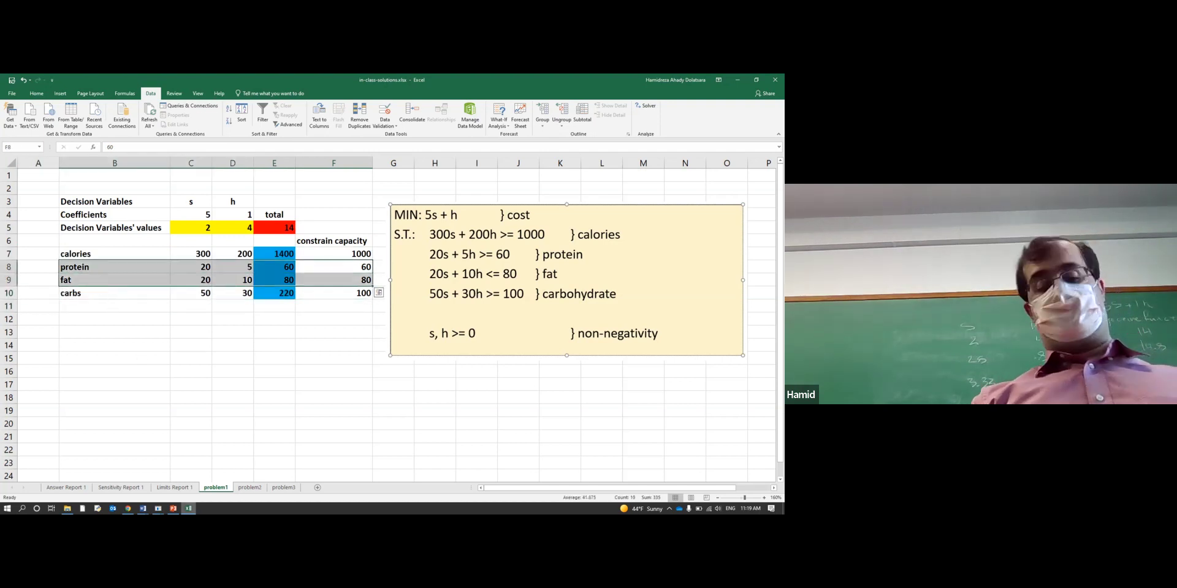
click(143, 508)
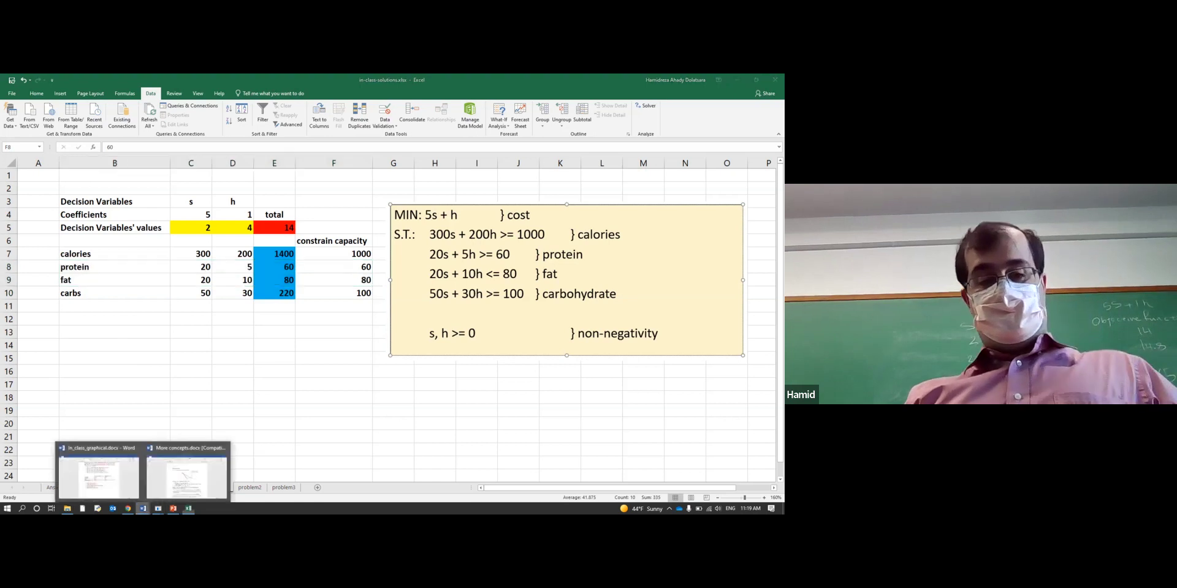
click(187, 475)
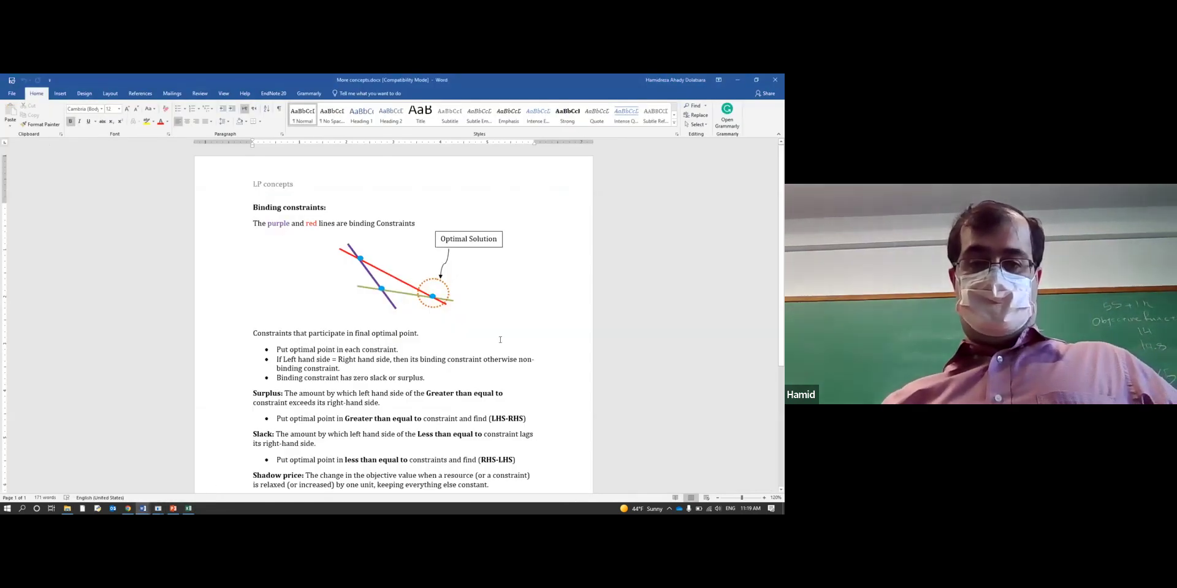
Step: Bold the words 'binding constraint.' in the notes' second bullet, then return to the Excel workbook
scroll(513, 342, down, 1)
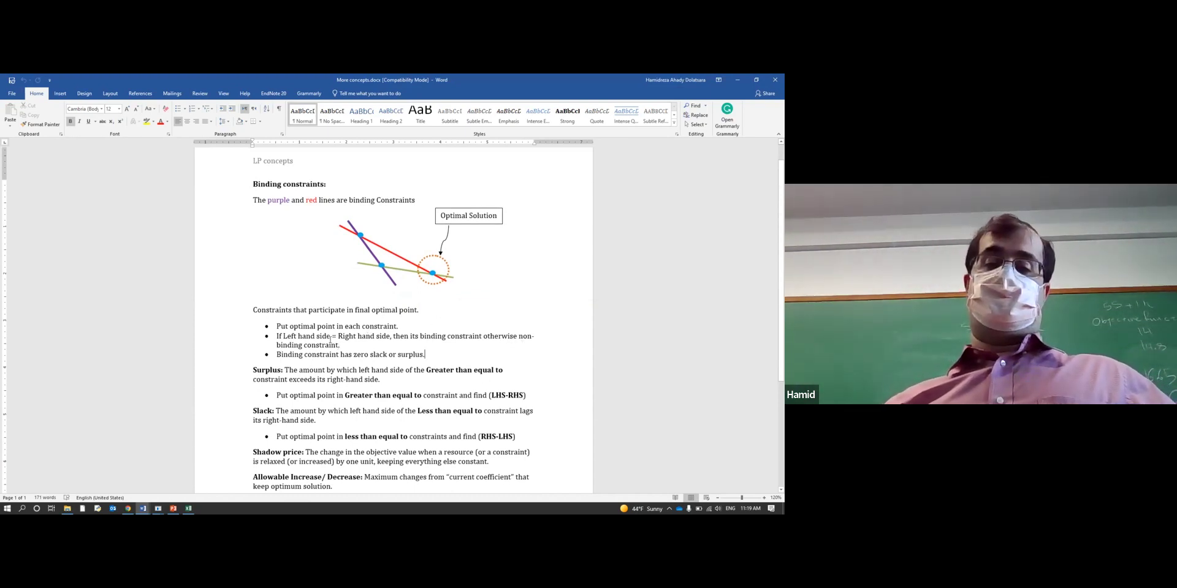
double_click(258, 342)
click(258, 345)
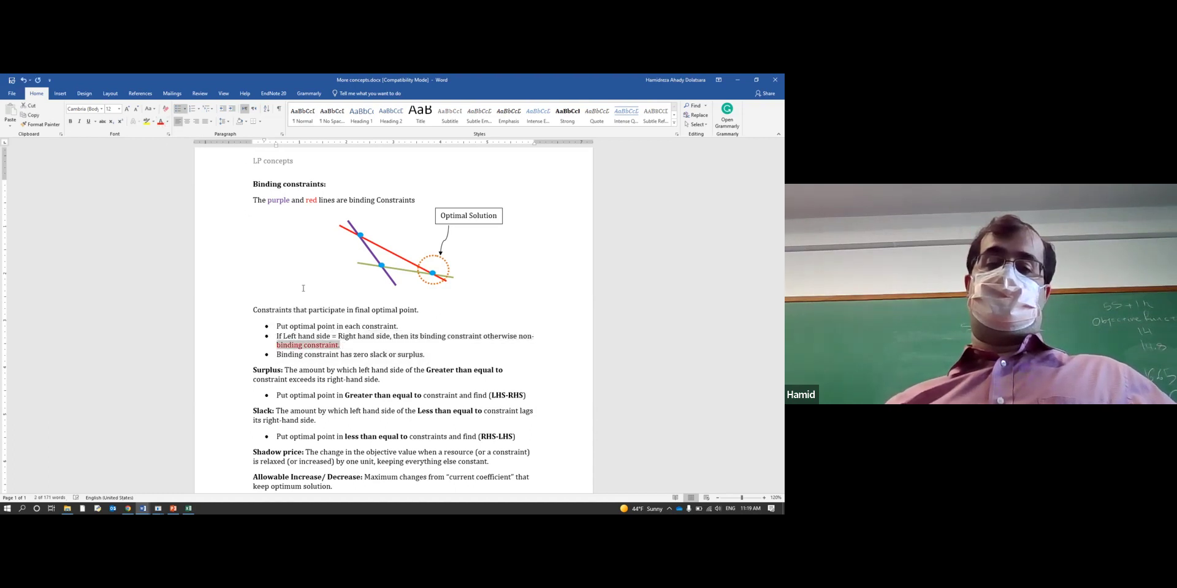
click(71, 122)
click(503, 358)
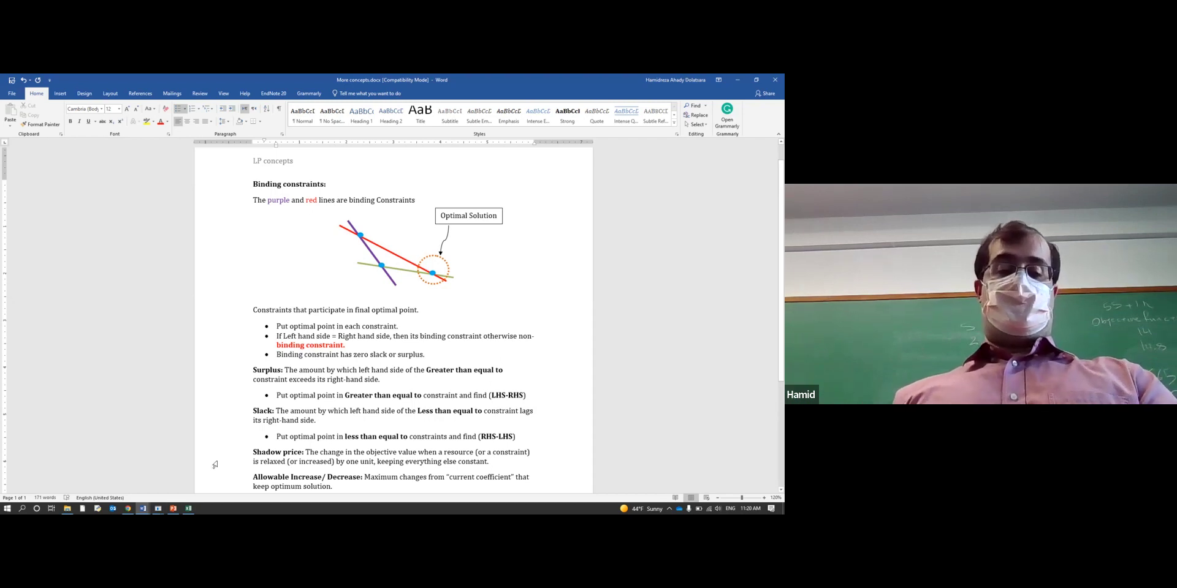
click(188, 509)
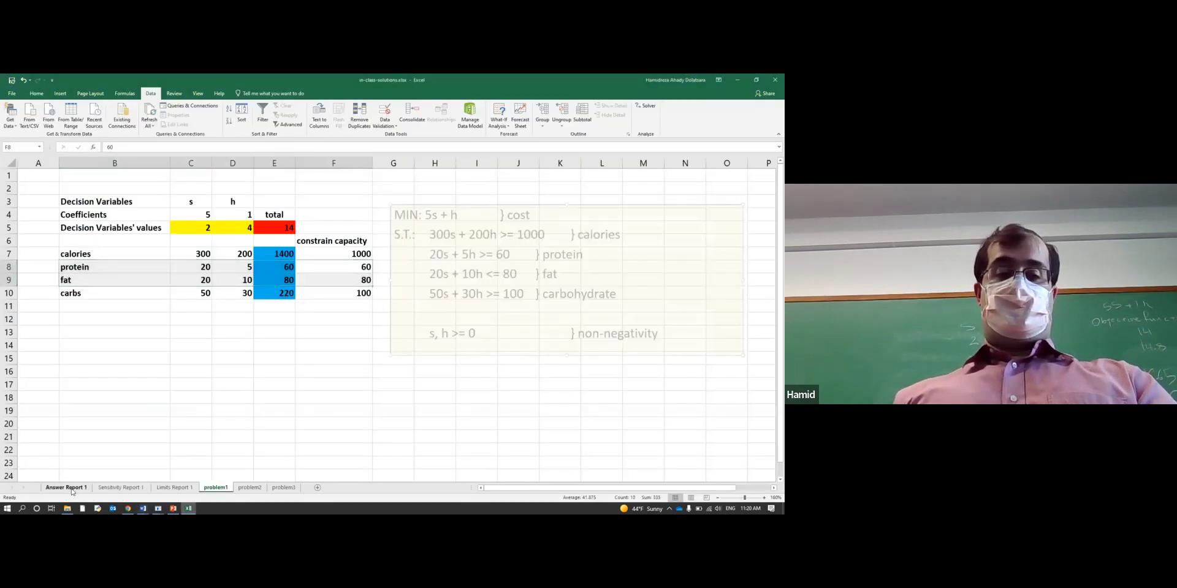
Step: On Answer Report 1, contrast the zero-slack protein and fat rows with the carbs and calories rows
click(66, 487)
click(279, 418)
scroll(305, 399, down, 1)
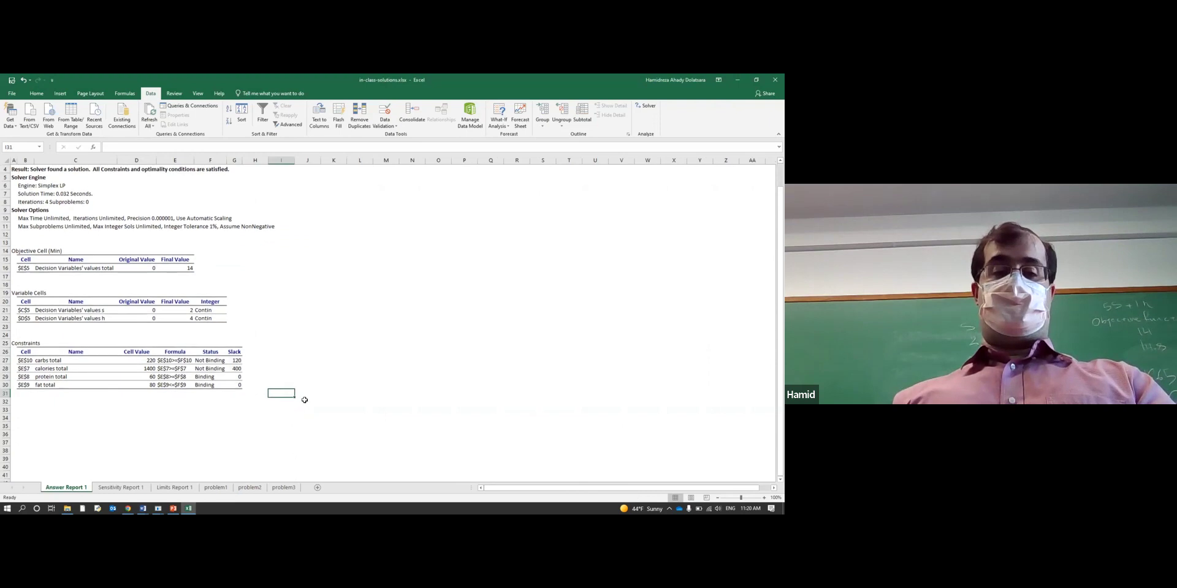
drag(233, 360, 16, 365)
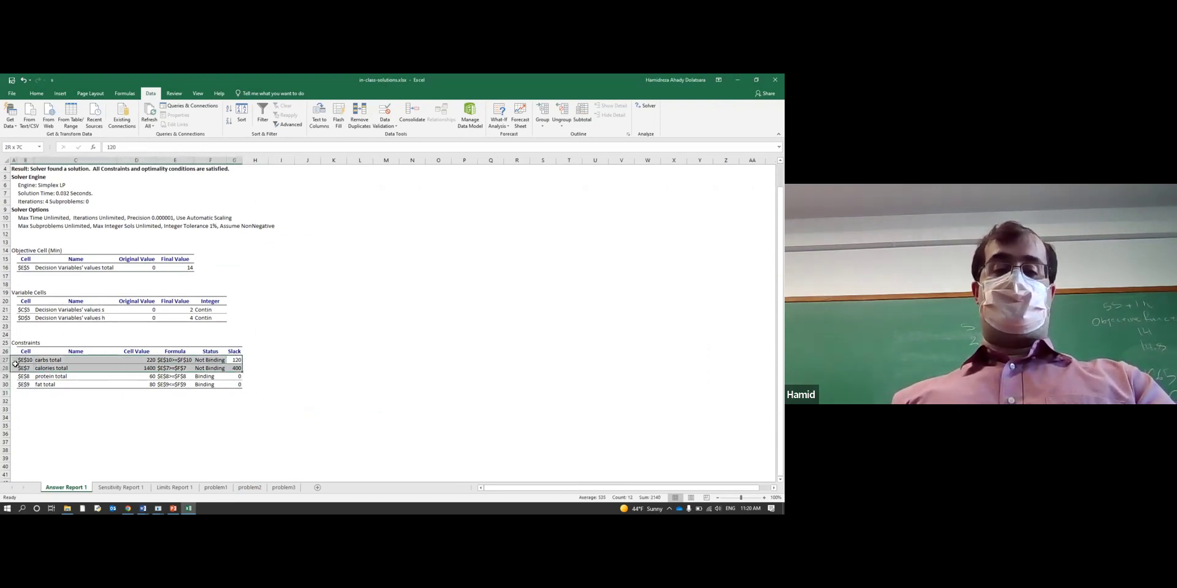
drag(233, 377, 41, 385)
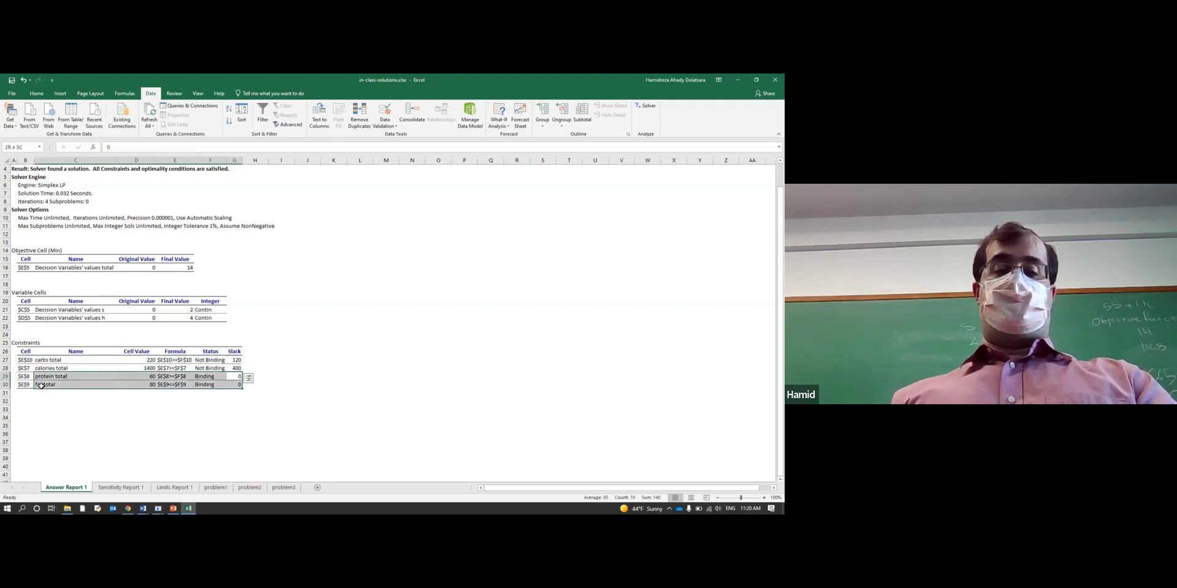
drag(236, 359, 15, 366)
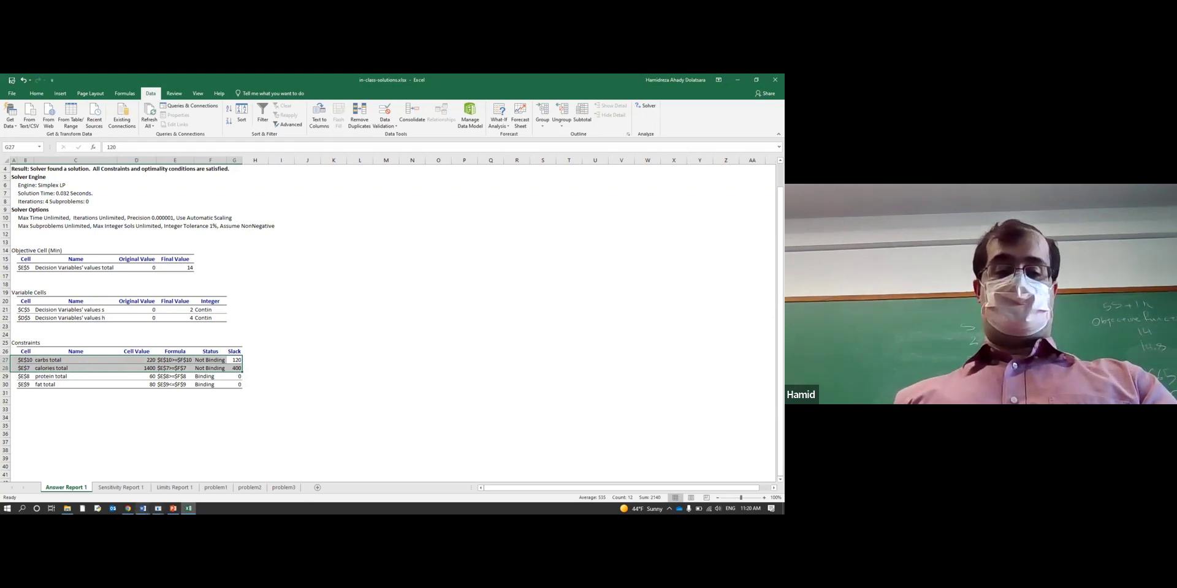
click(142, 508)
click(186, 475)
Step: Highlight the 'Greater than equal to', 'Less than equal to' and Surplus notes, then switch to Excel
scroll(672, 359, down, 3)
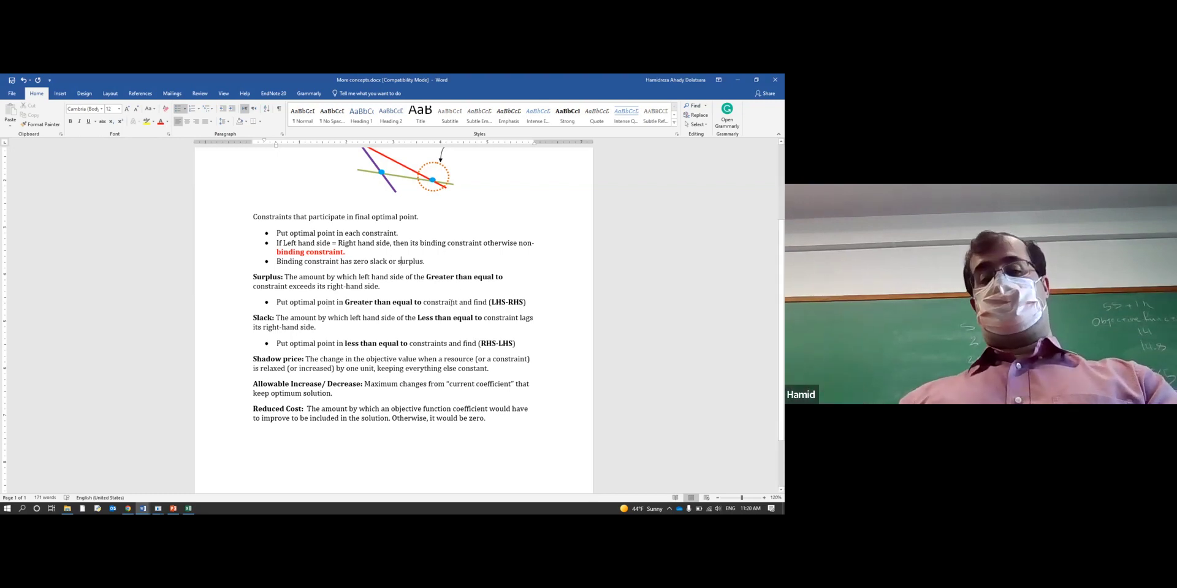
drag(509, 275, 426, 277)
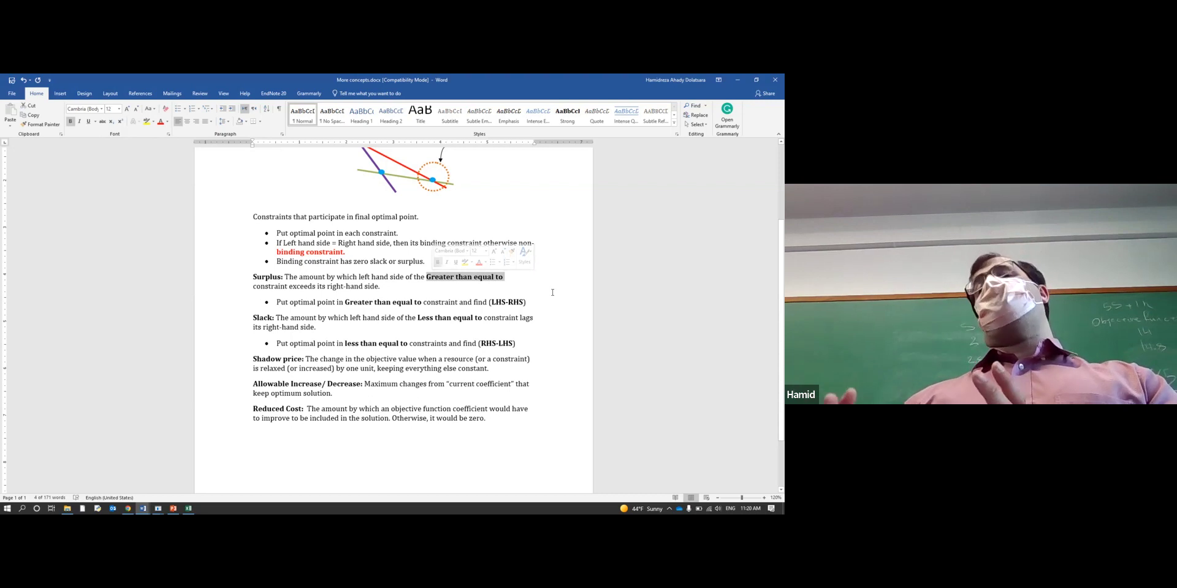
drag(419, 318, 482, 322)
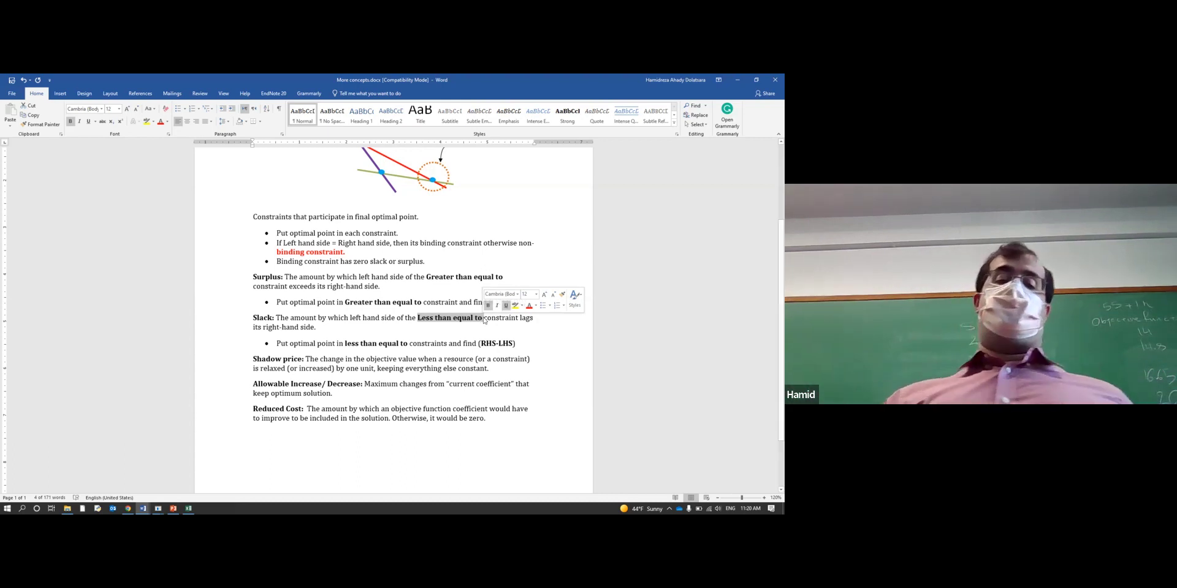
drag(275, 318, 226, 280)
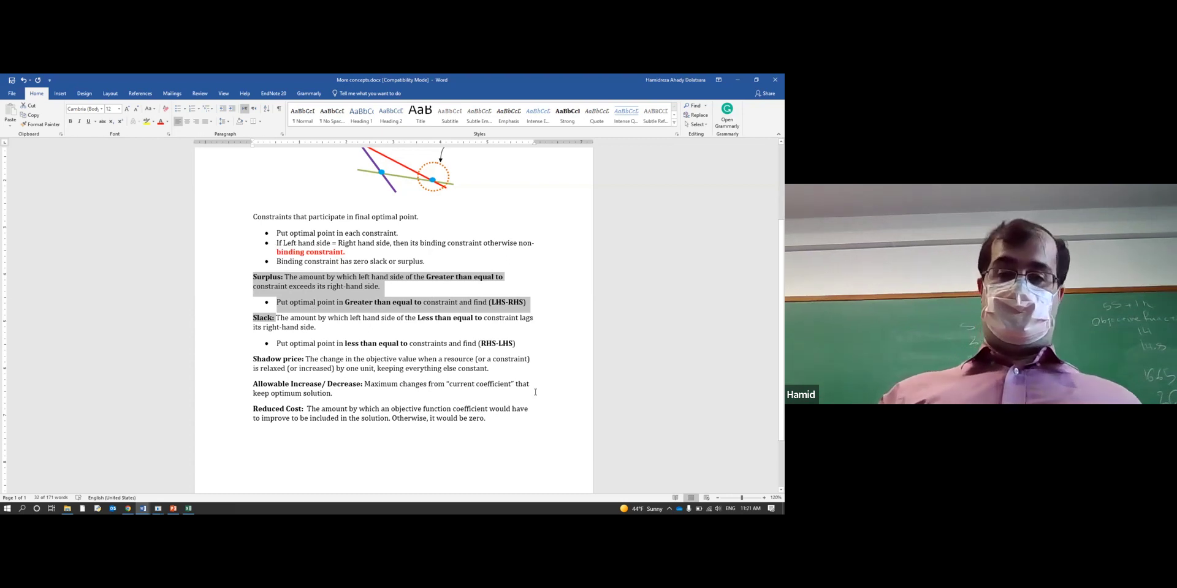
click(351, 390)
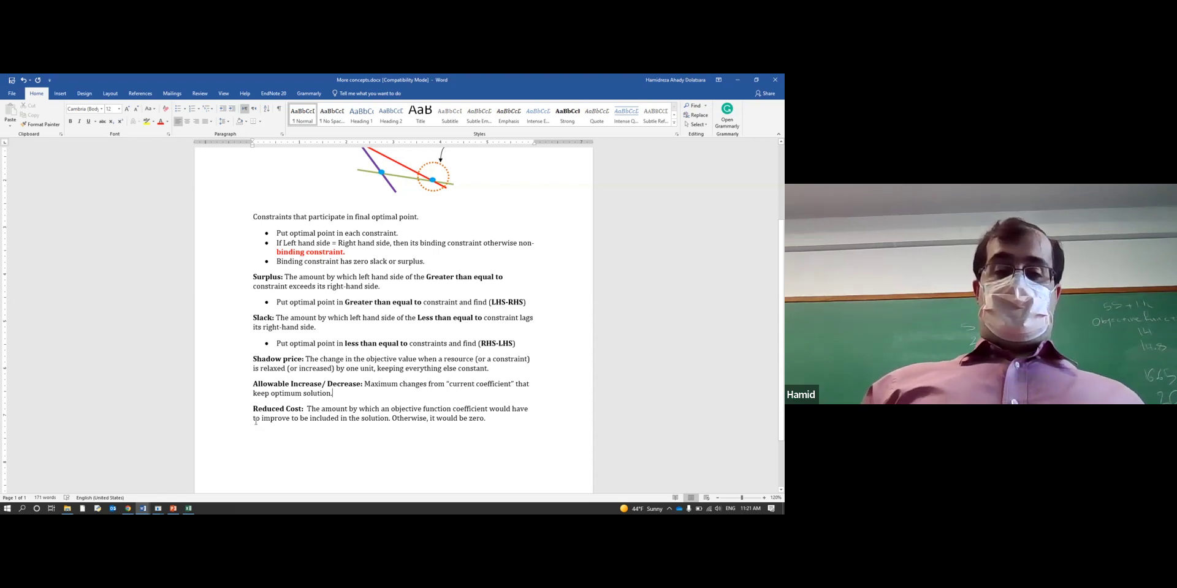
click(188, 509)
click(194, 449)
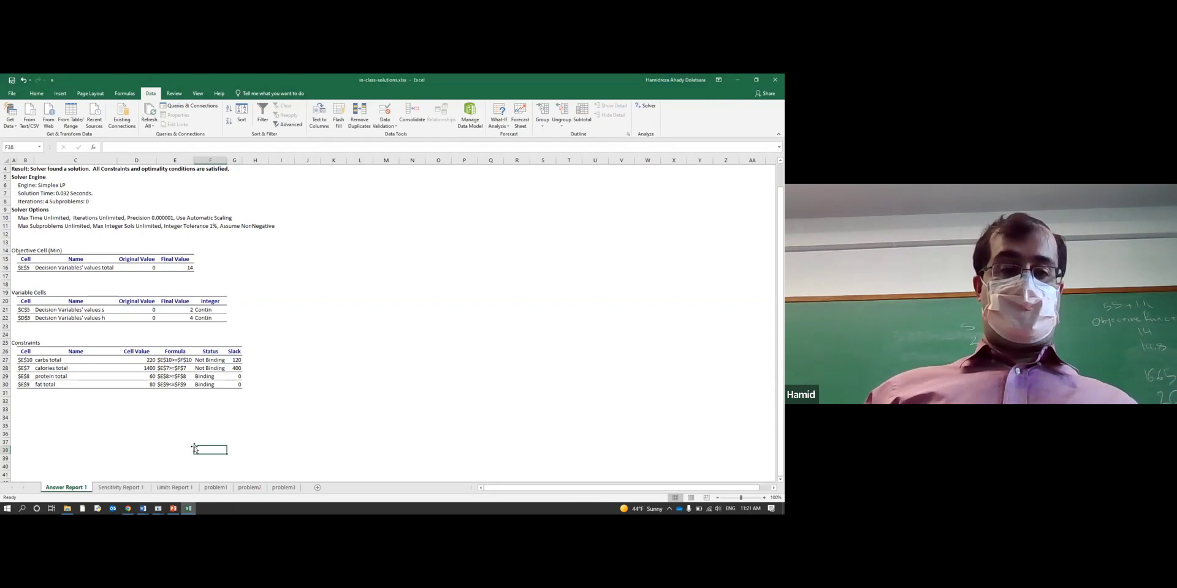
Step: Mark the protein constraint row on Sensitivity Report 1, glance at the Word notes, and return to Excel
click(123, 488)
click(238, 377)
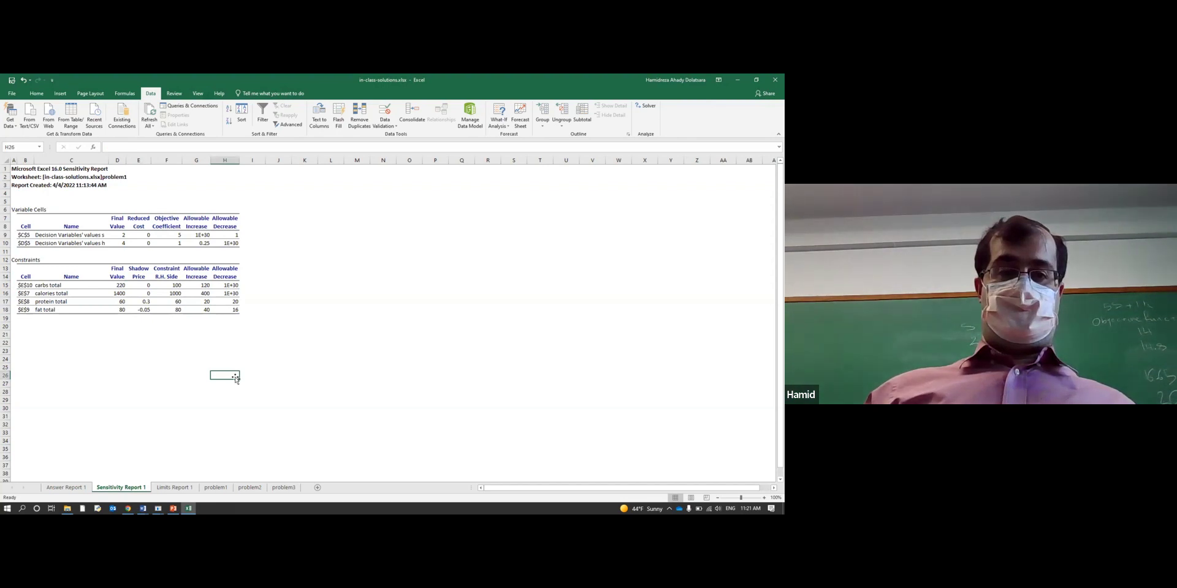
drag(22, 301, 236, 301)
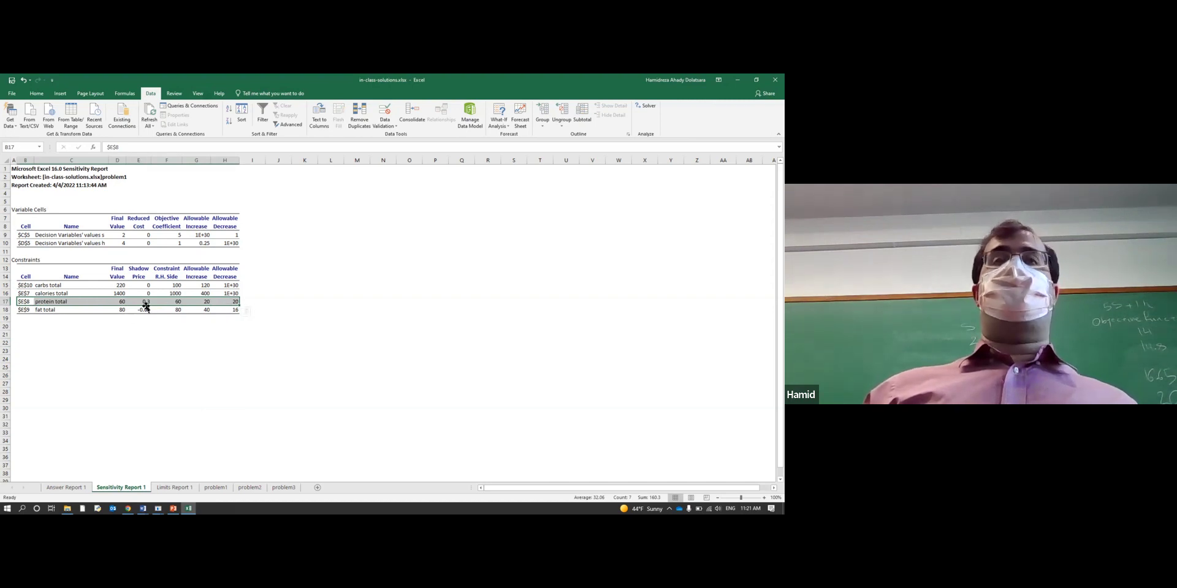
click(143, 509)
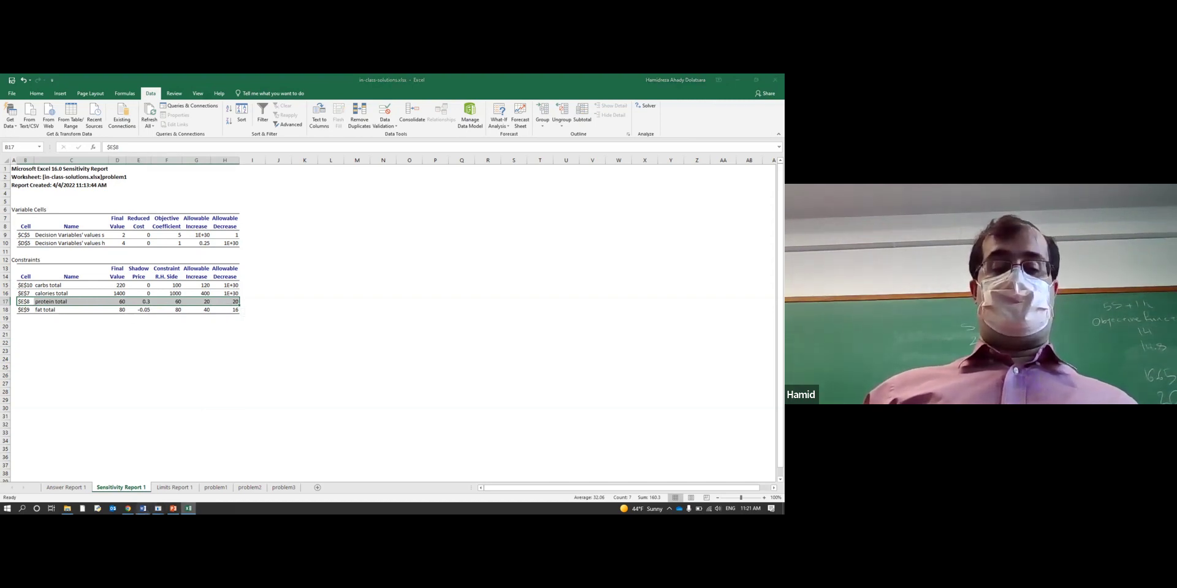
click(169, 493)
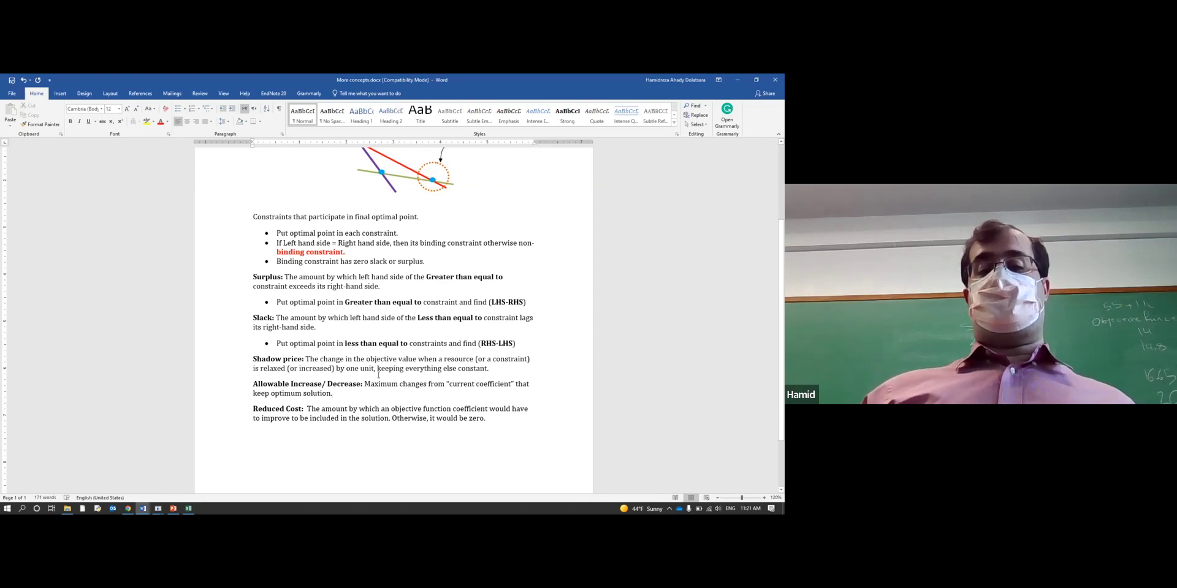
click(188, 509)
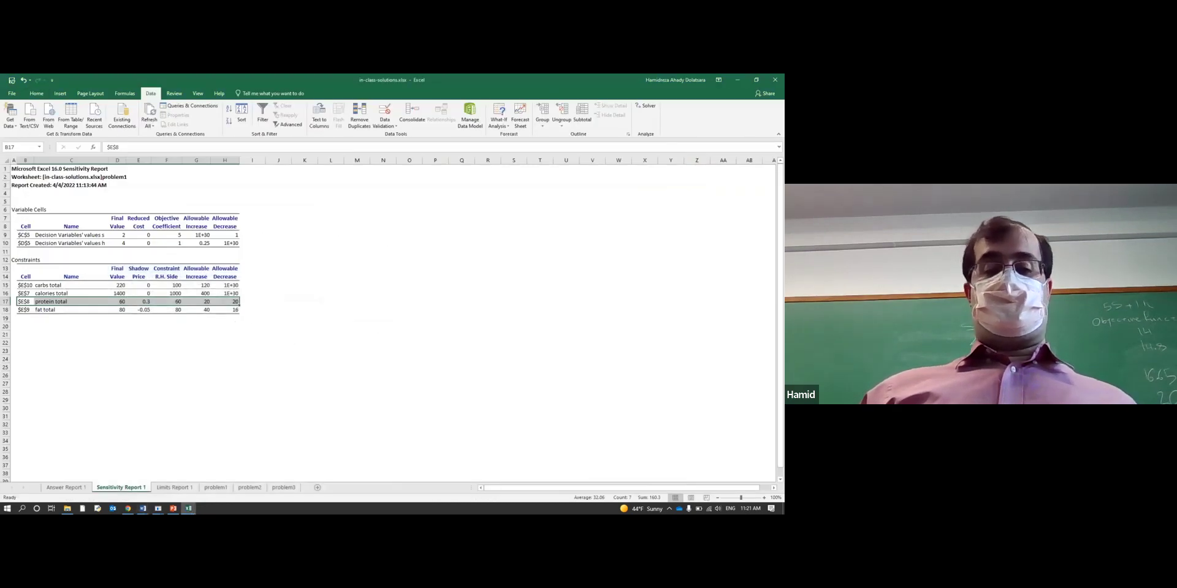
Step: Set protein capacity F8 to 61 and re-solve, keeping s = 2.1, h = 3.8, cost 14.3
click(211, 489)
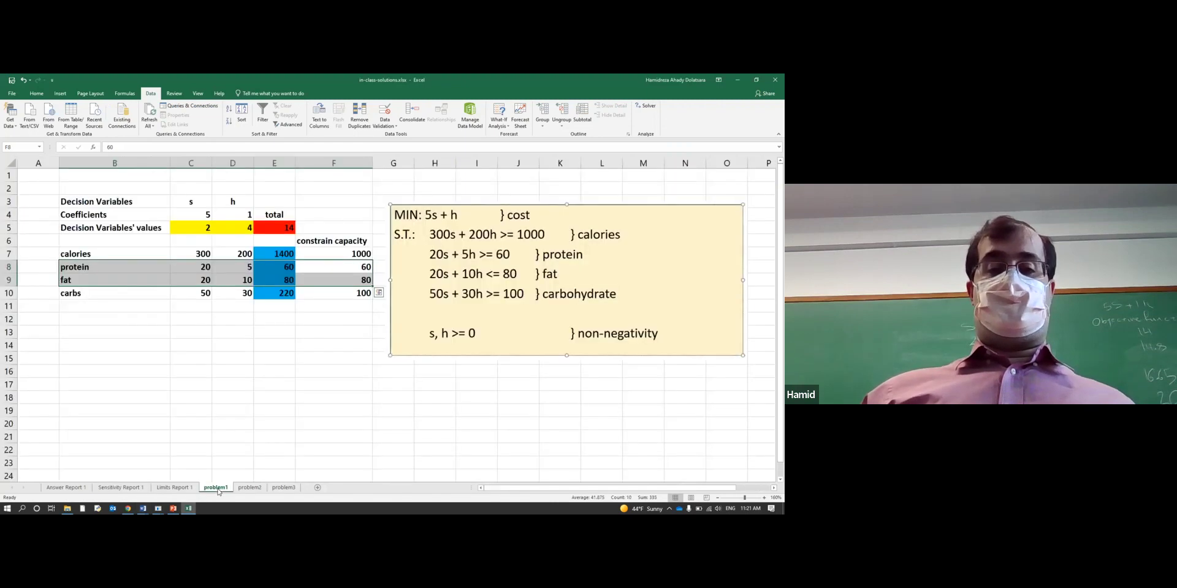
click(132, 489)
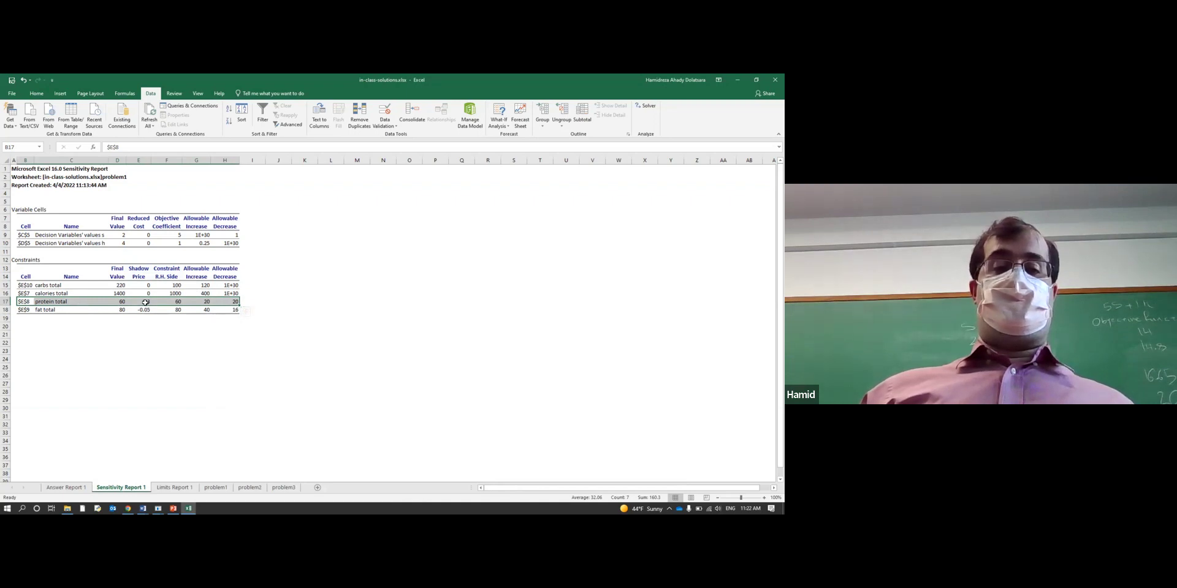
click(223, 489)
click(86, 358)
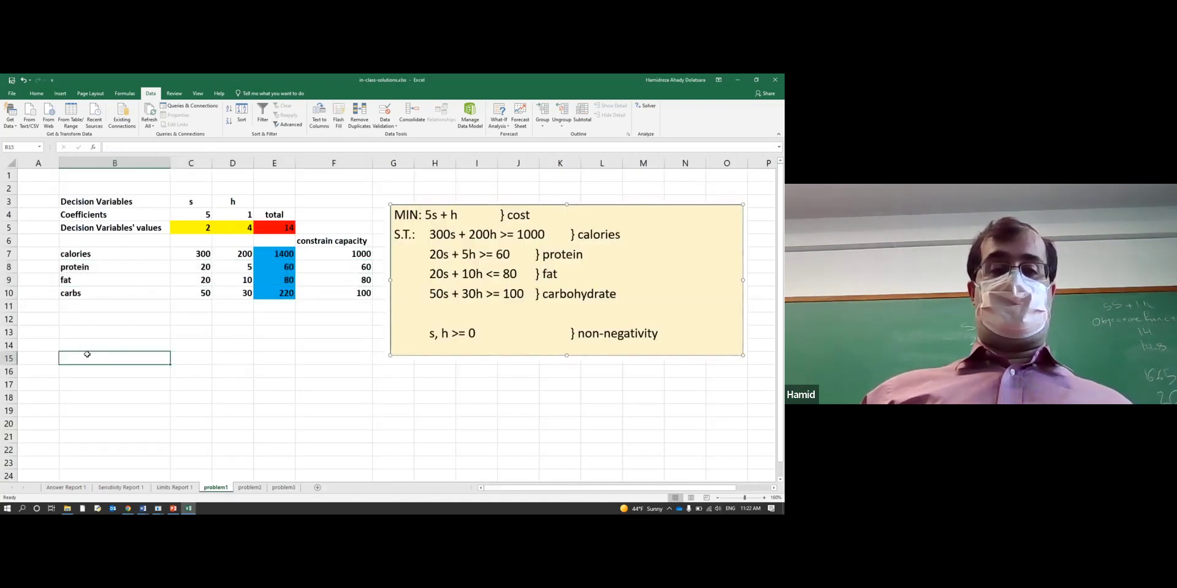
click(357, 268)
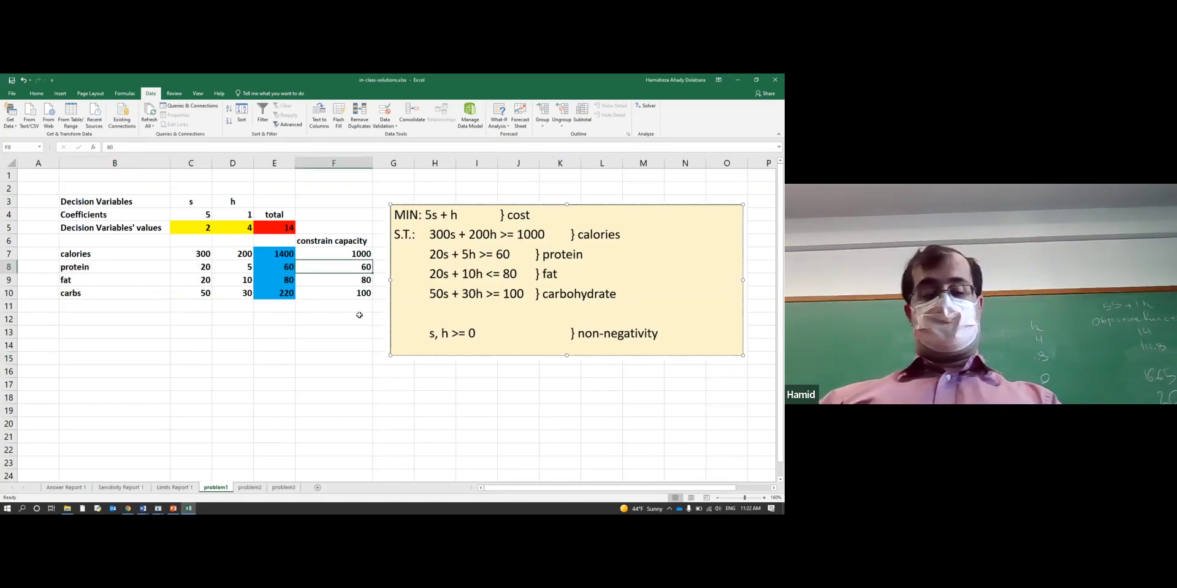
text(61)
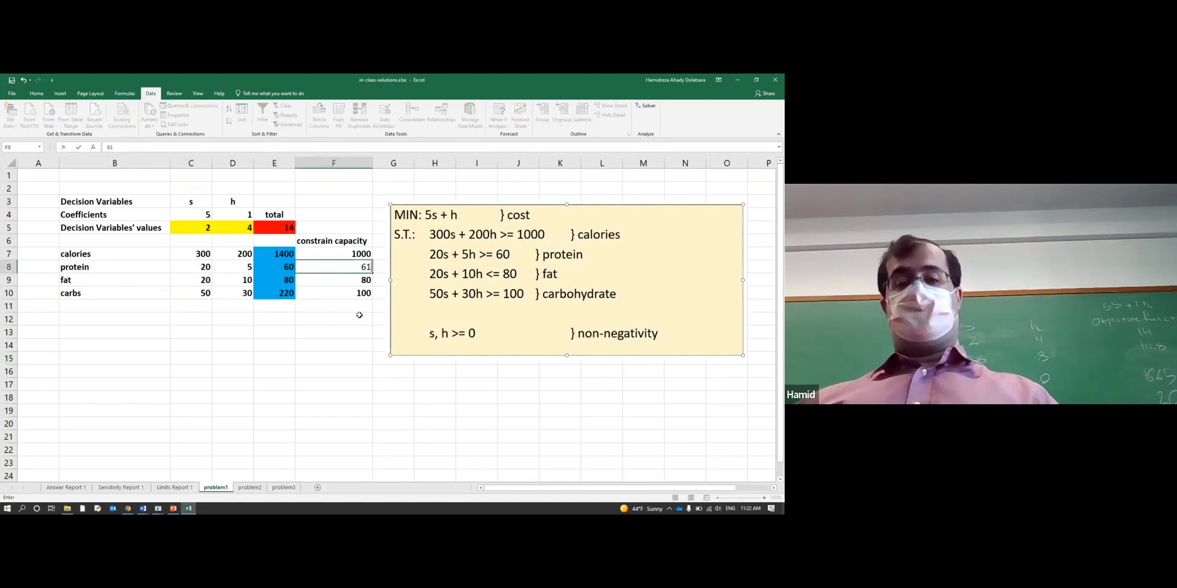
click(351, 331)
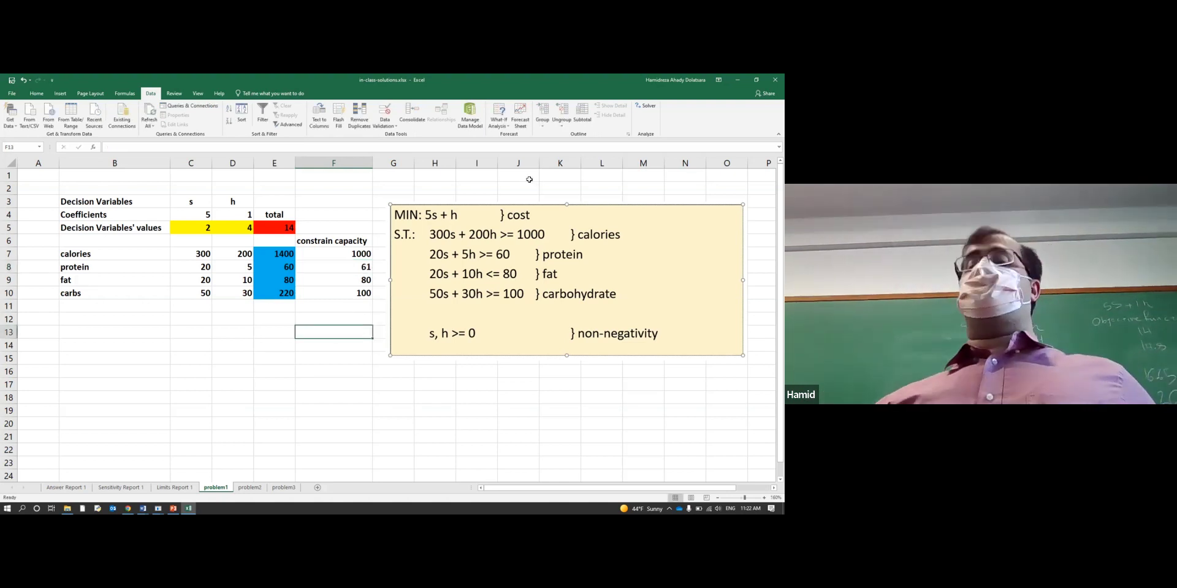
click(646, 106)
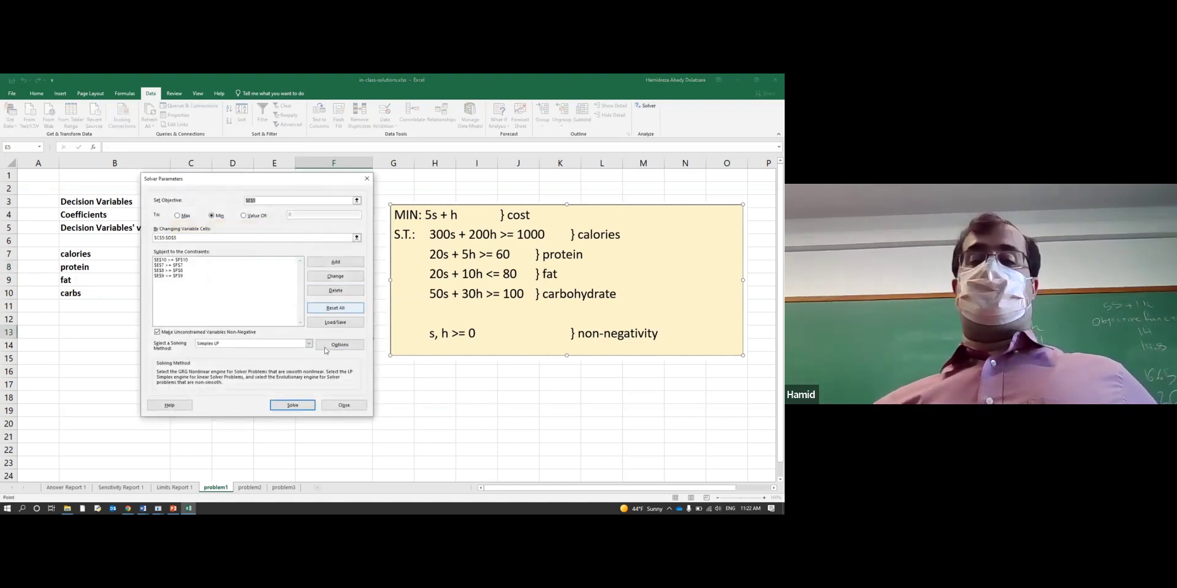
click(291, 404)
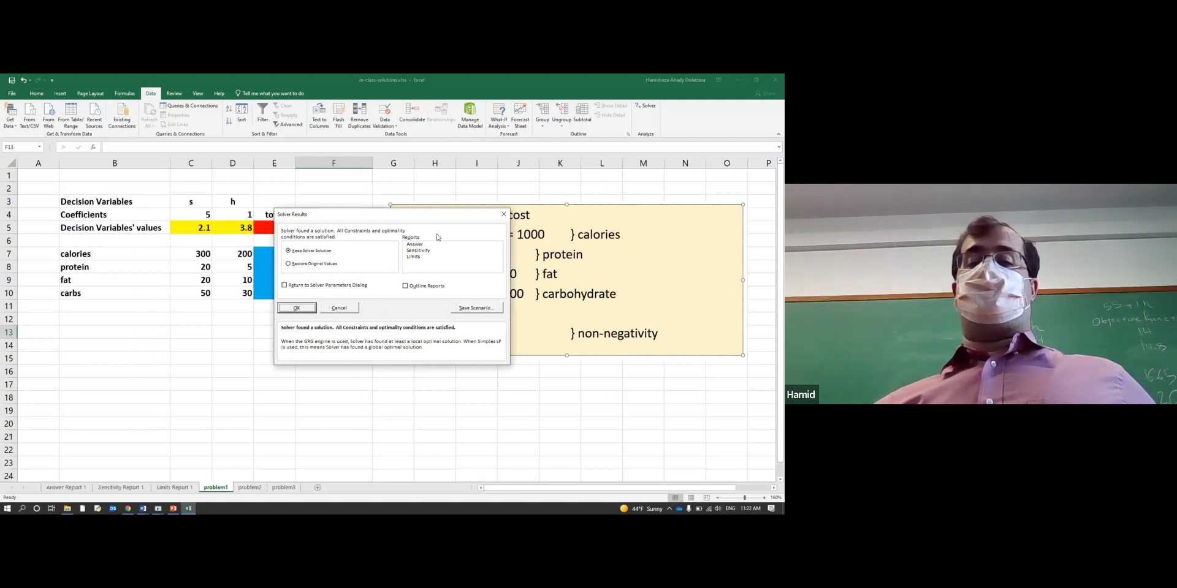
click(297, 308)
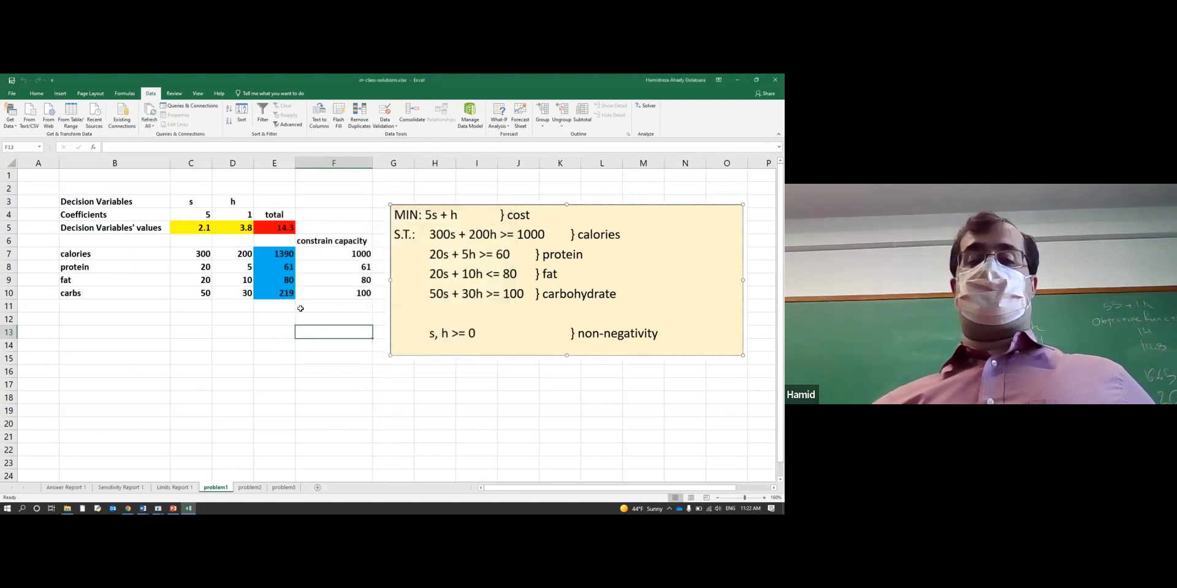
Step: Set protein capacity F8 back to 60 and re-solve, restoring the cost-14 optimum
click(290, 232)
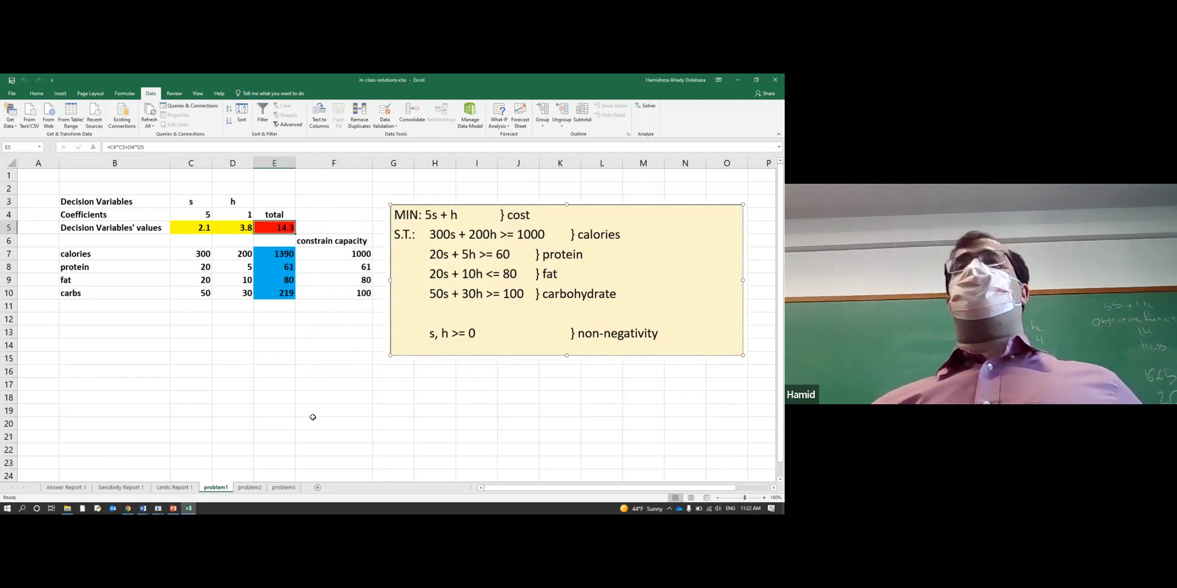
click(343, 271)
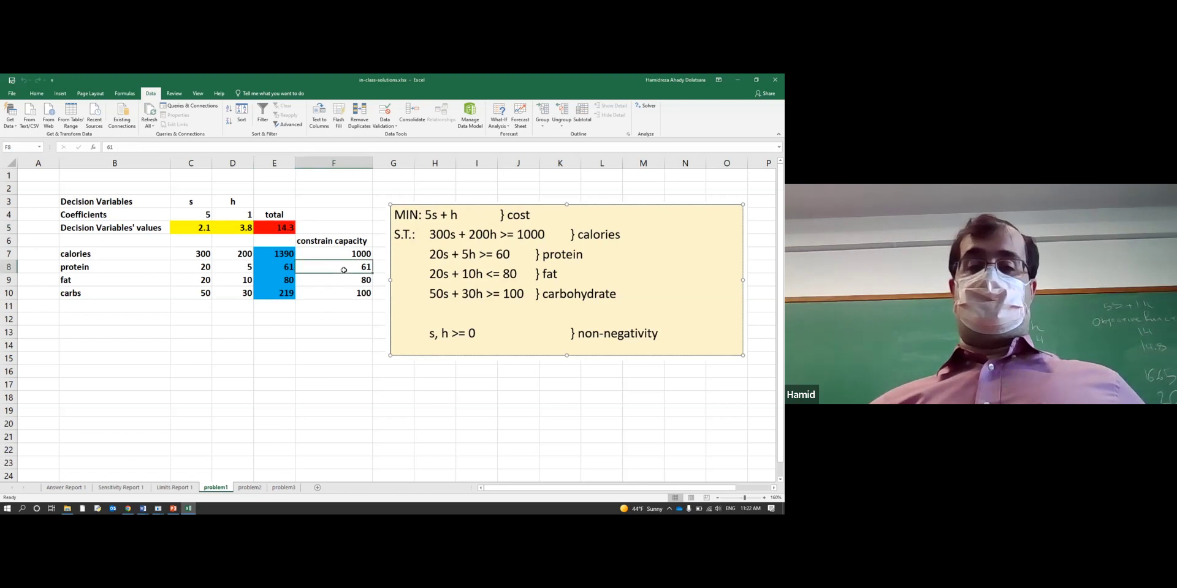
text(6)
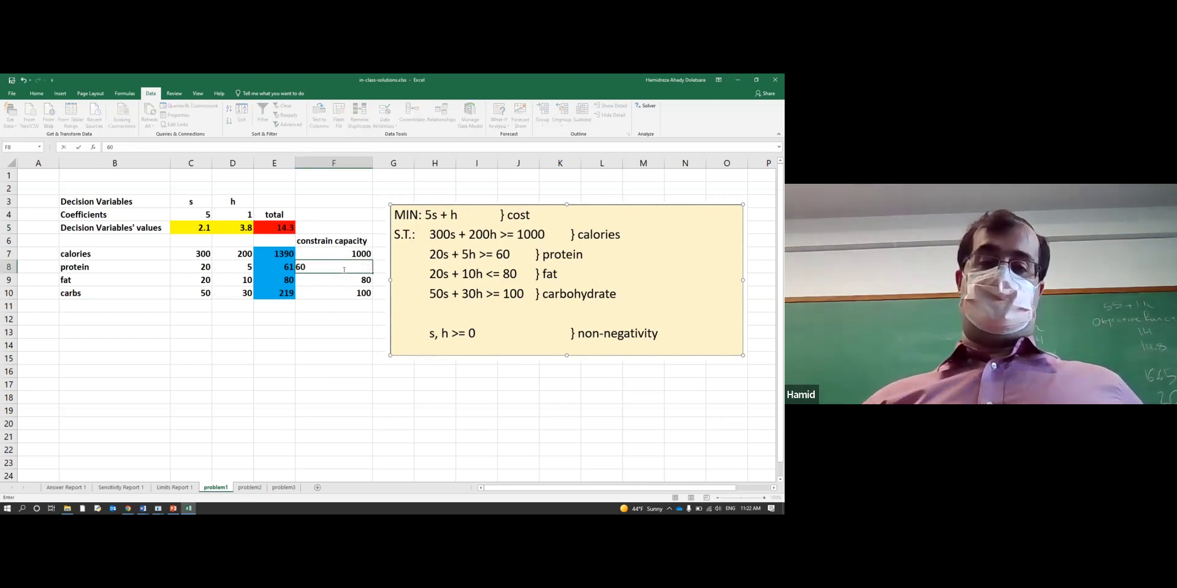
click(350, 342)
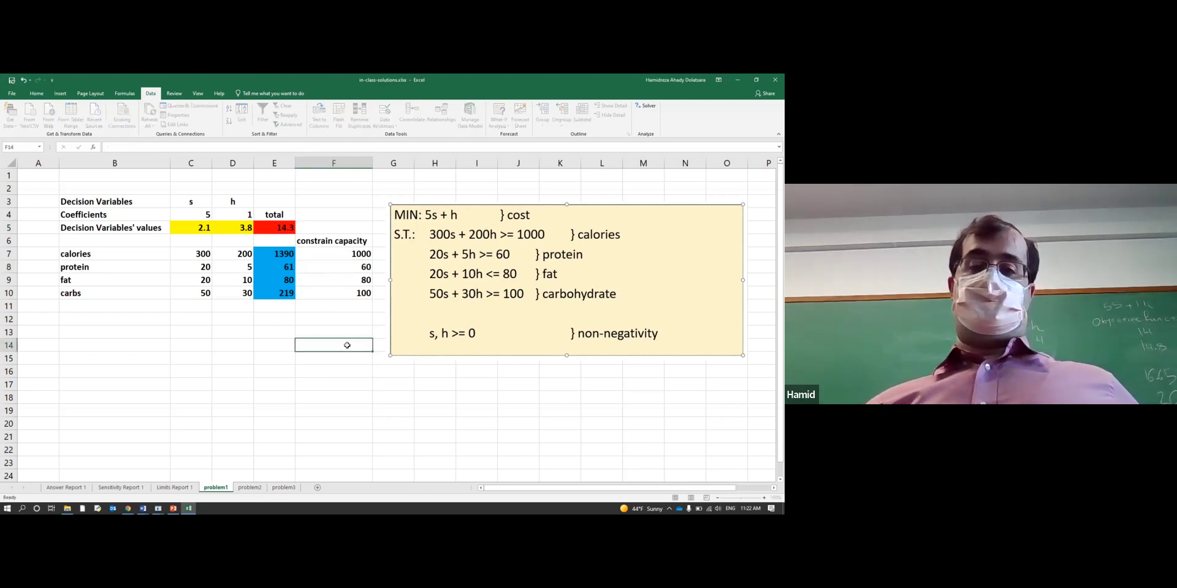
click(647, 106)
click(283, 405)
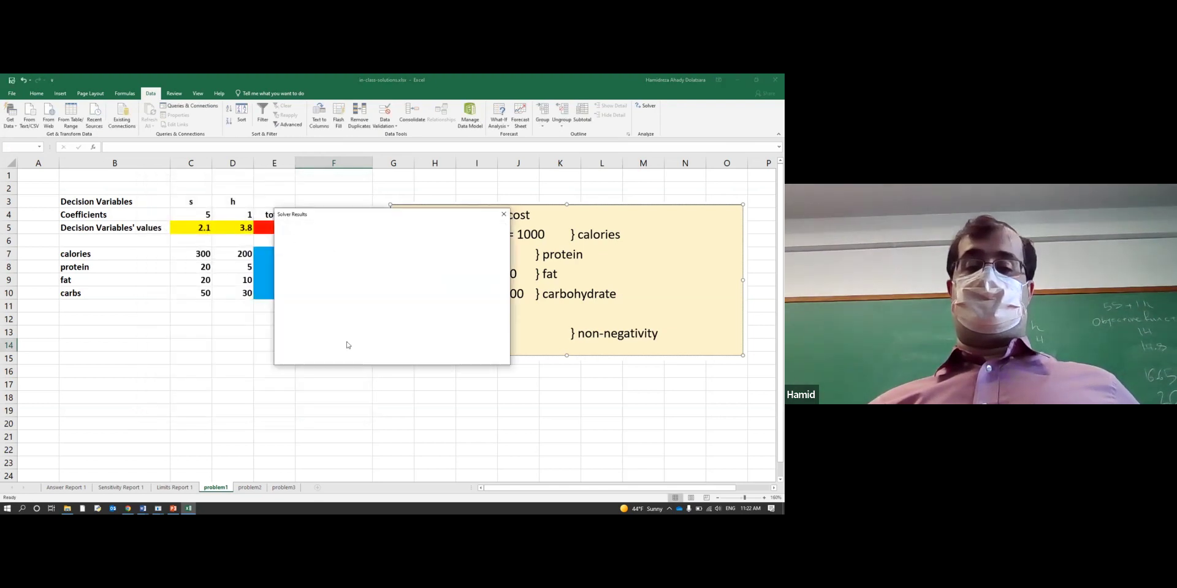
click(298, 308)
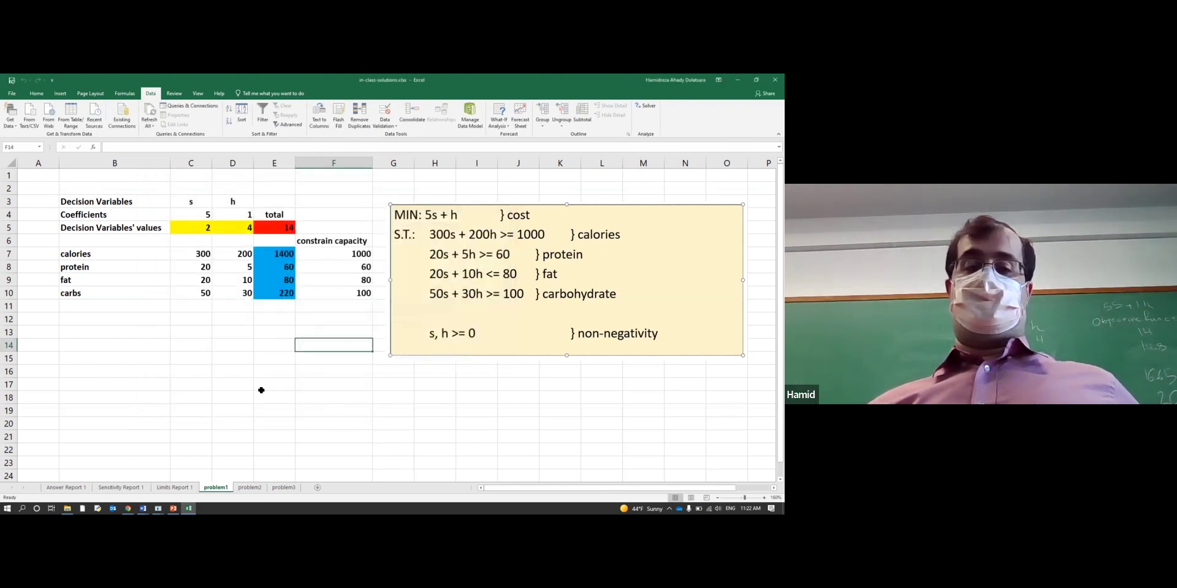
Step: Select the protein and fat shadow prices (E17:E18) on Sensitivity Report 1
click(142, 487)
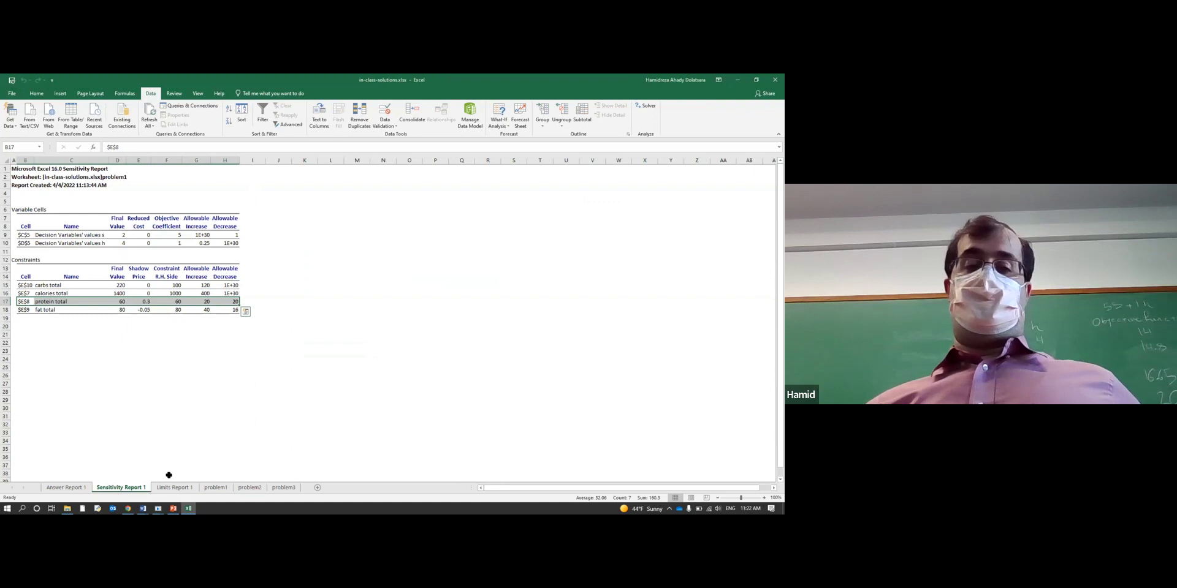
click(176, 342)
click(141, 301)
drag(141, 301, 138, 313)
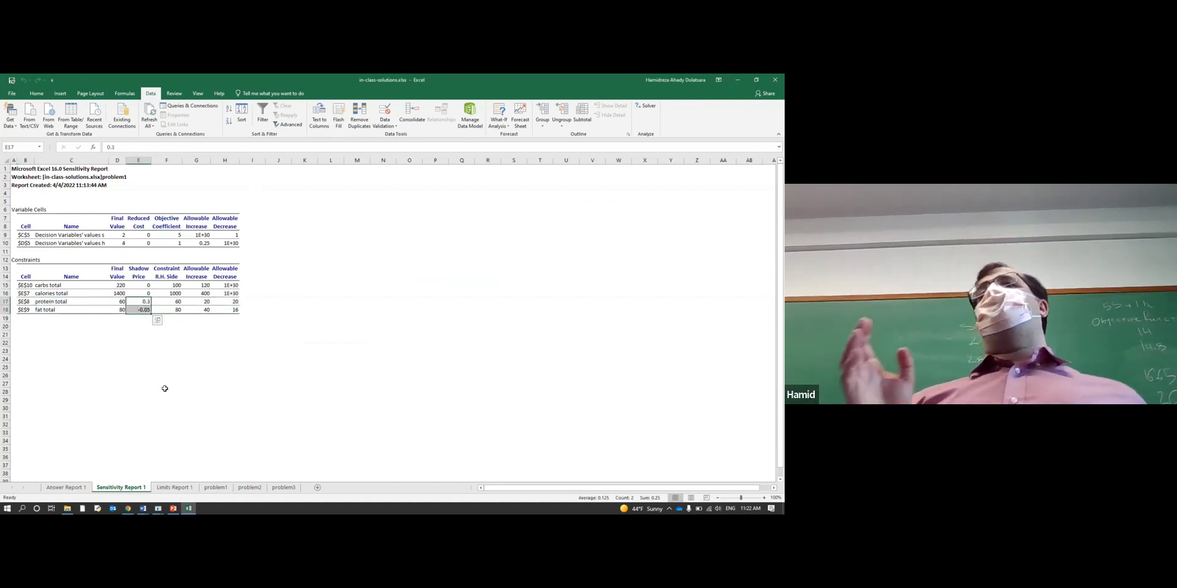
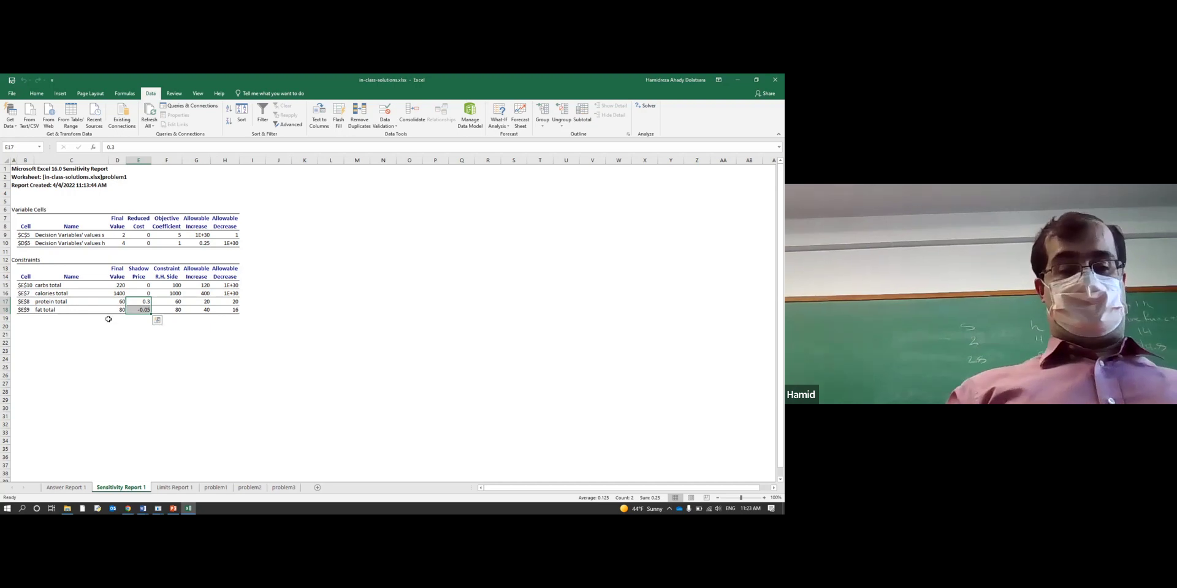
Step: Bring up the More concepts notes document in Word and scroll through it
click(159, 509)
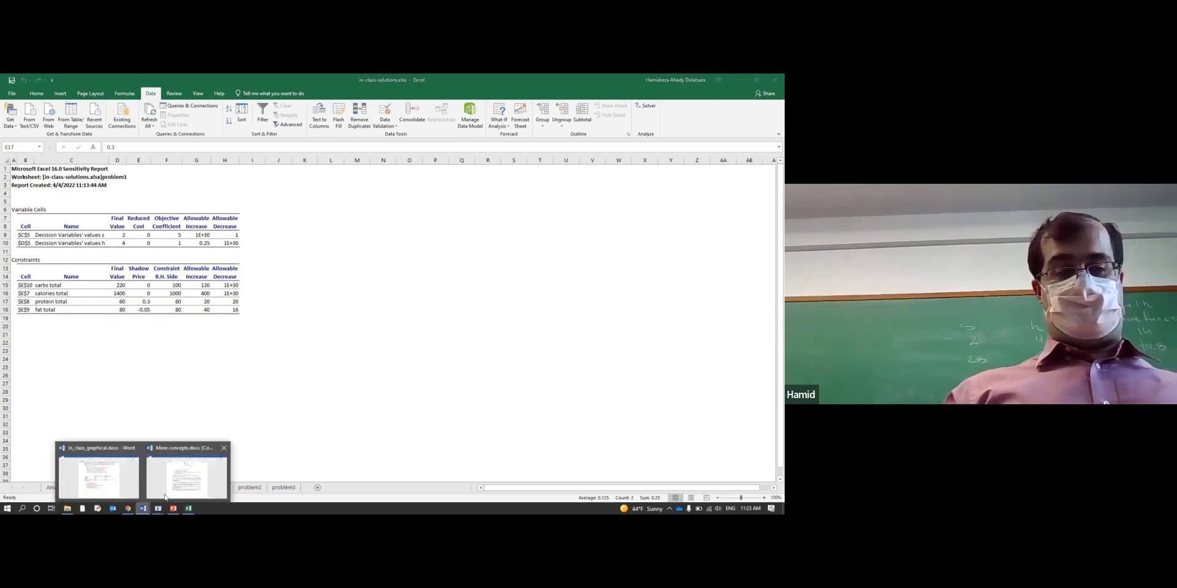
click(187, 472)
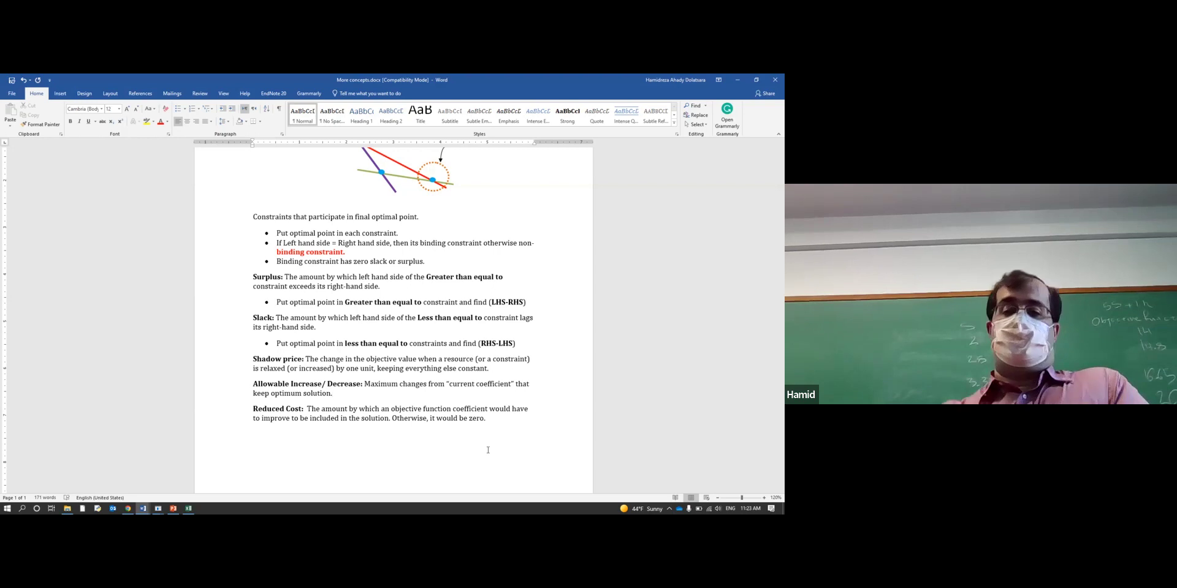
scroll(374, 432, down, 2)
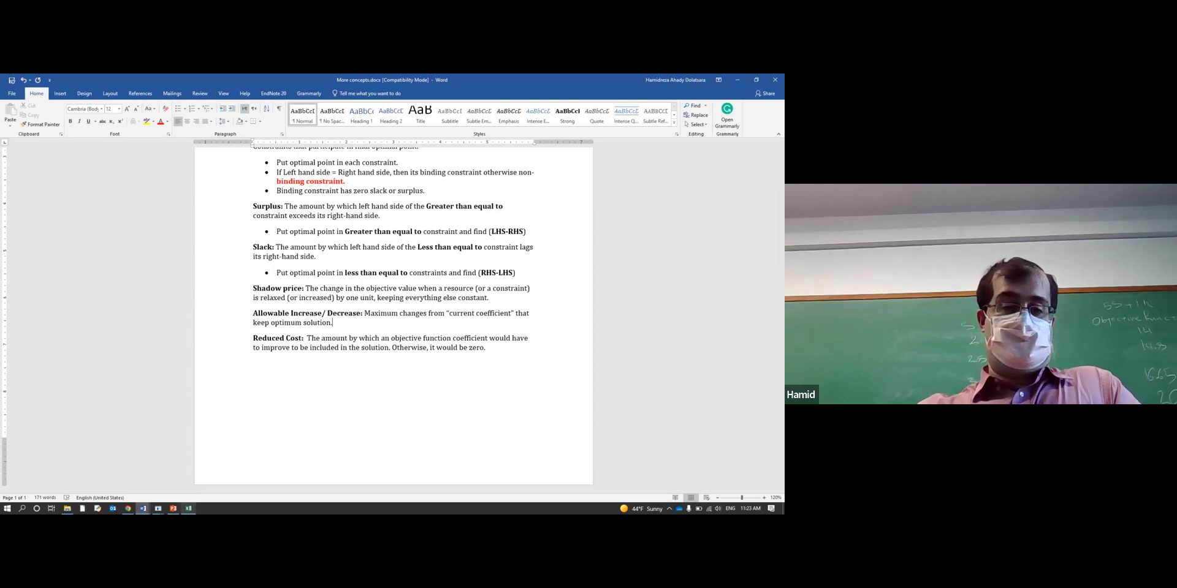
Step: Back in the Sensitivity Report, examine the allowable increase and decrease for variable s
click(188, 508)
click(197, 416)
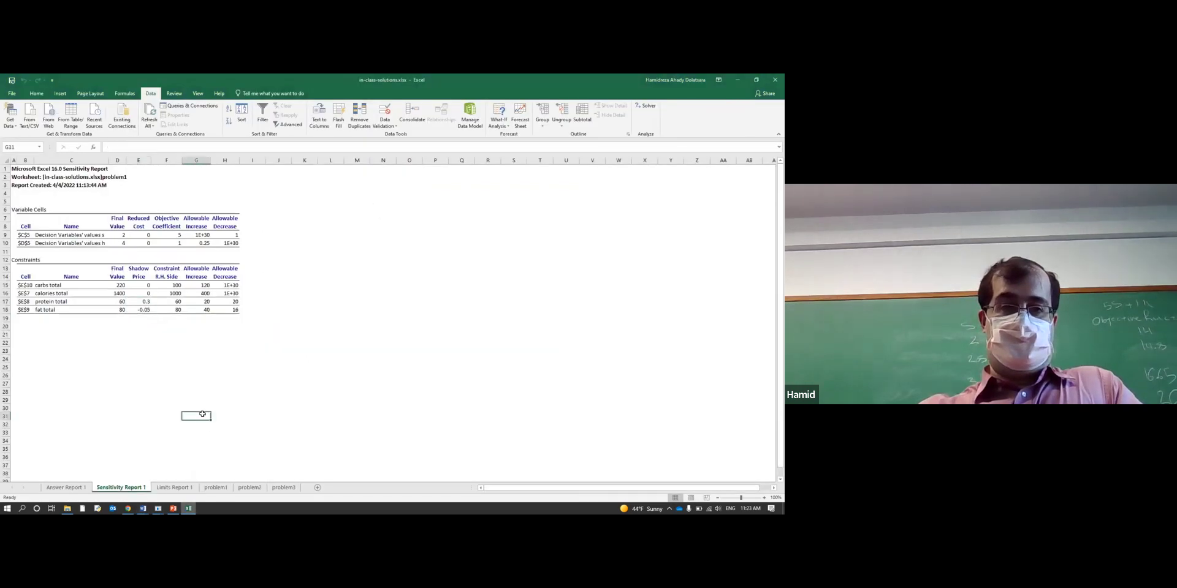
click(201, 234)
click(68, 236)
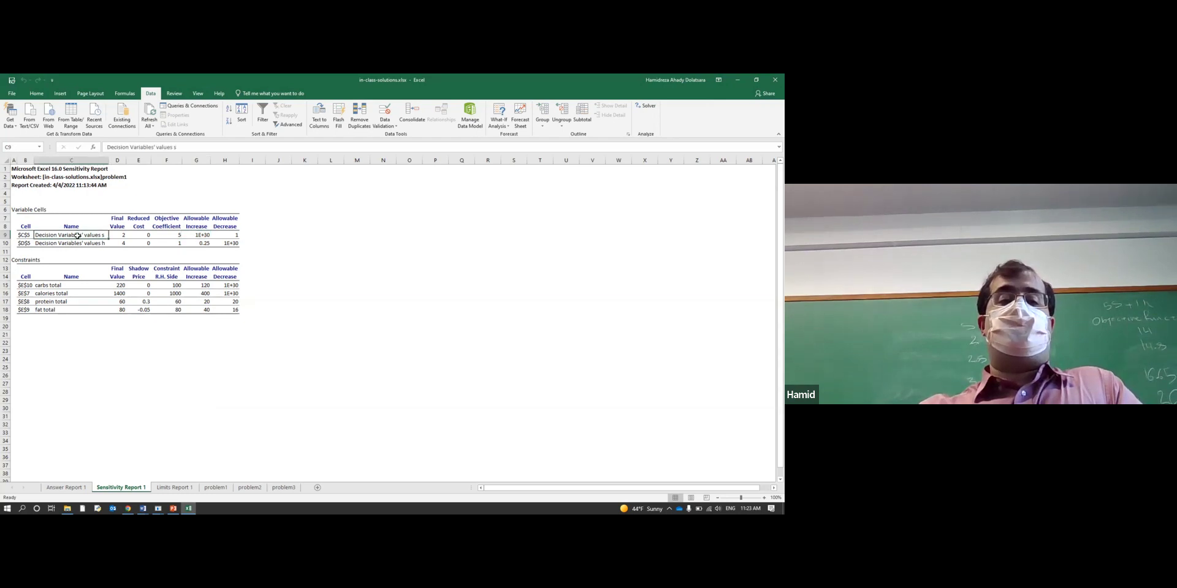
click(232, 235)
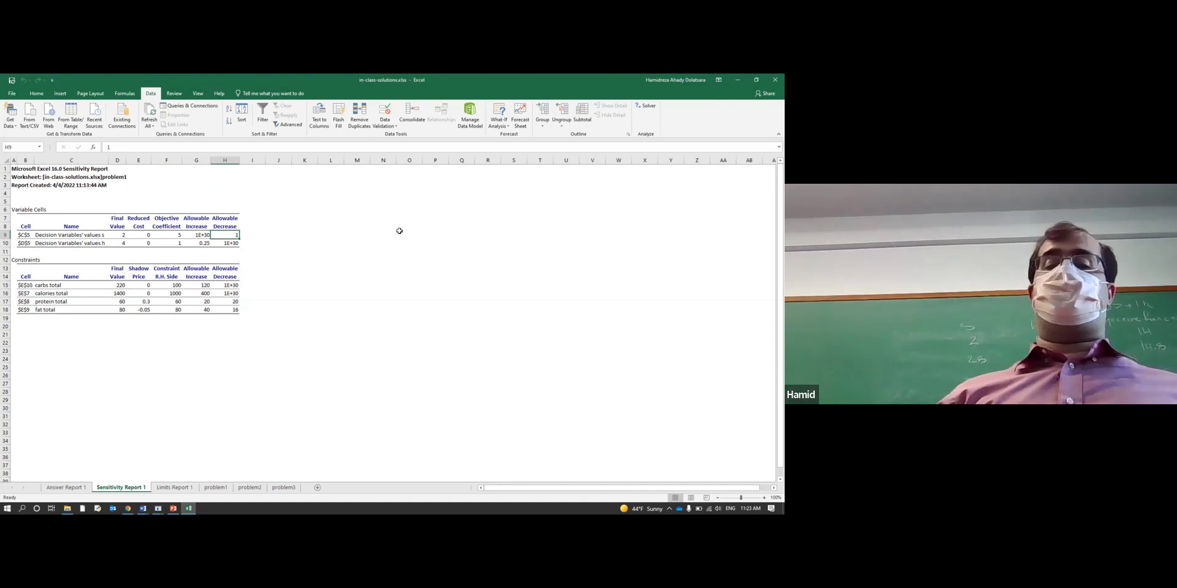
click(372, 268)
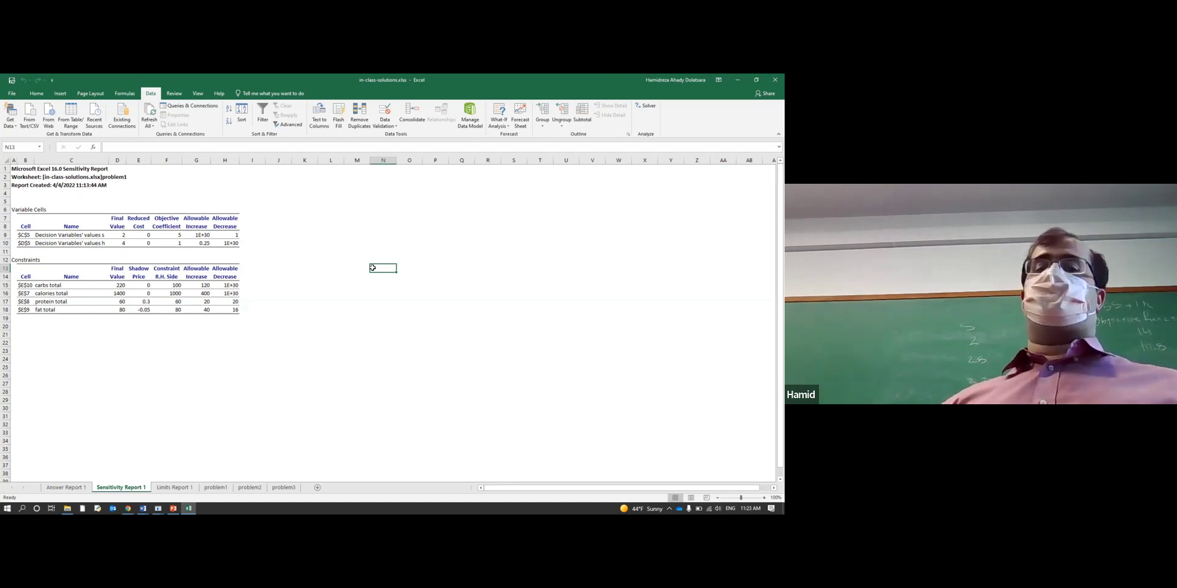
click(309, 268)
click(203, 237)
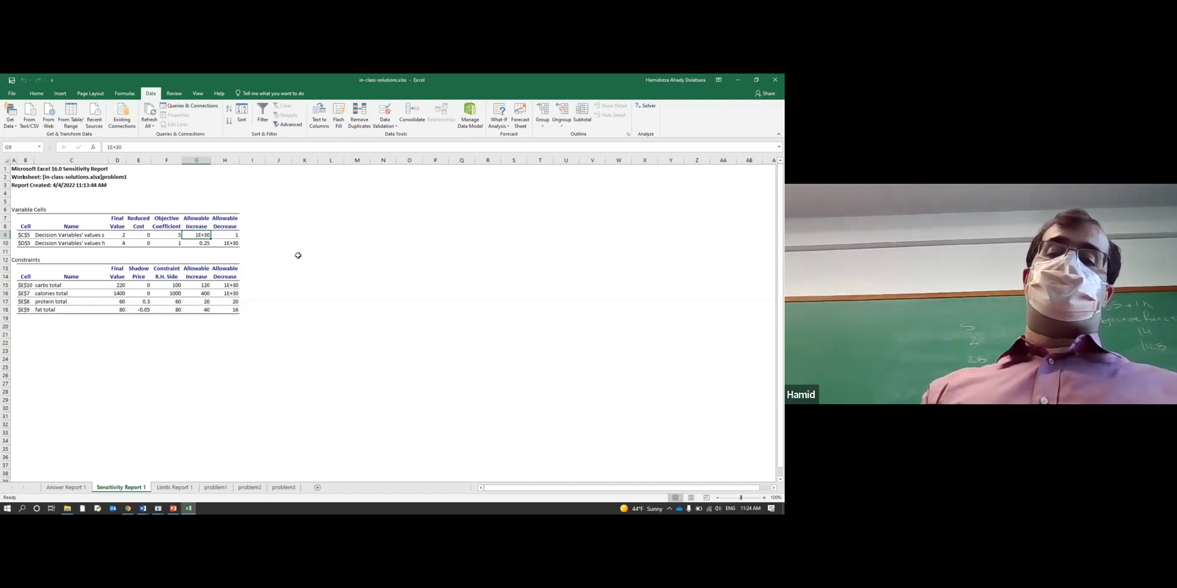
click(238, 237)
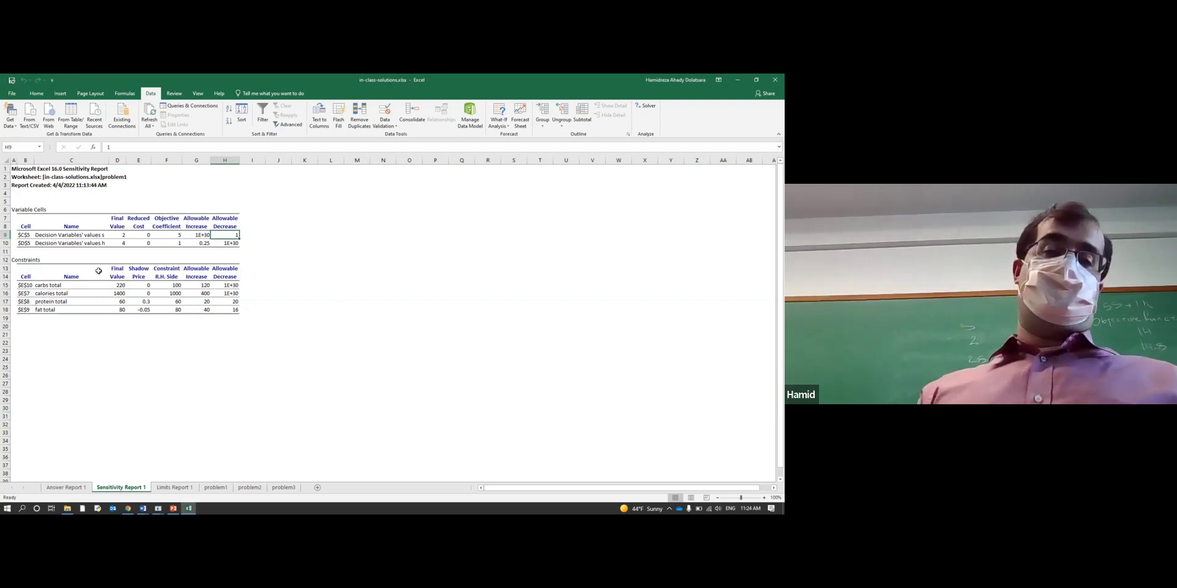
Step: Check h's allowable decrease and 0.25 increase, then highlight the constraints' allowable increase and decrease values
click(215, 258)
click(230, 245)
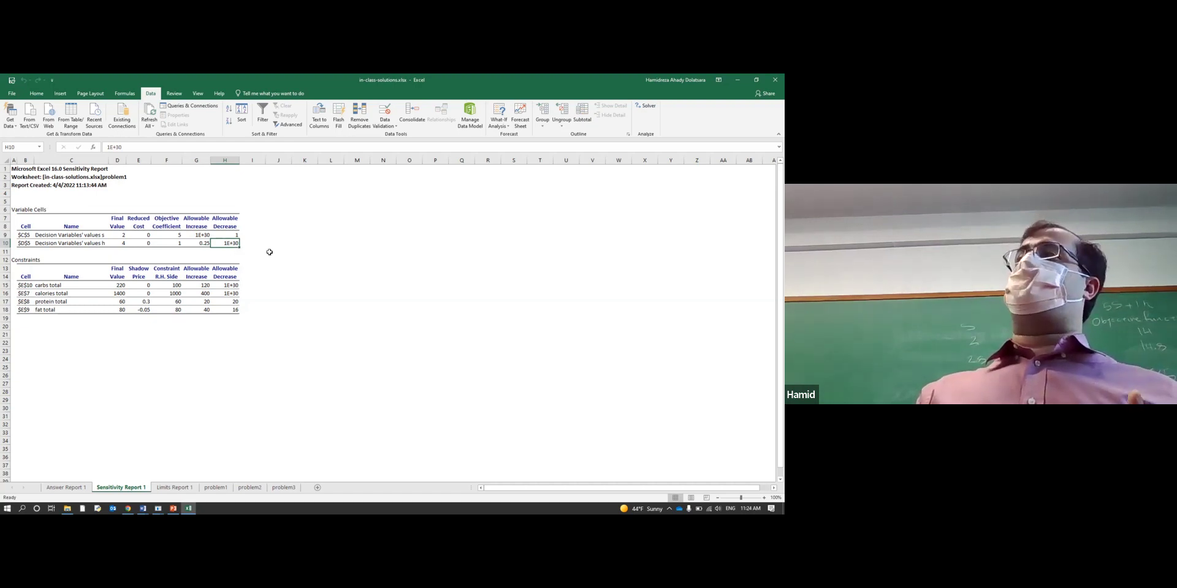
click(208, 259)
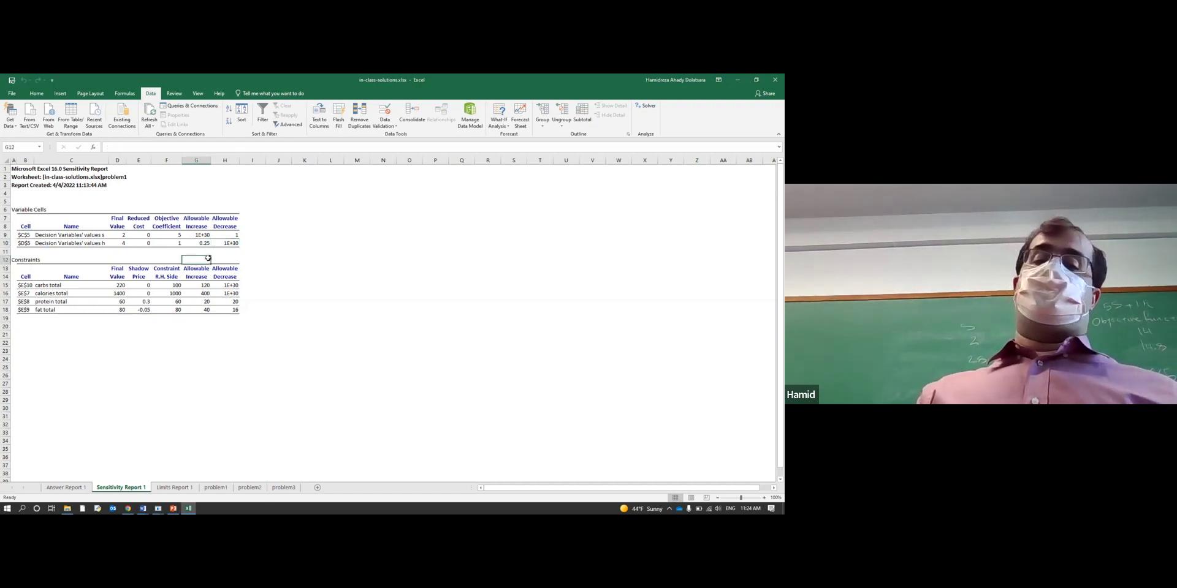
click(234, 244)
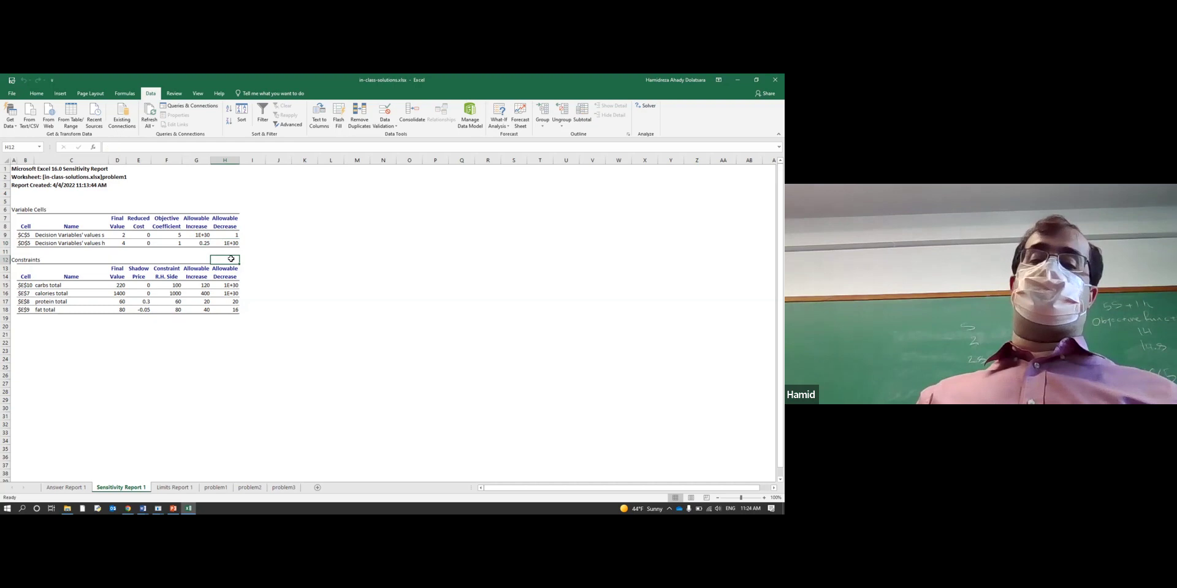
click(205, 245)
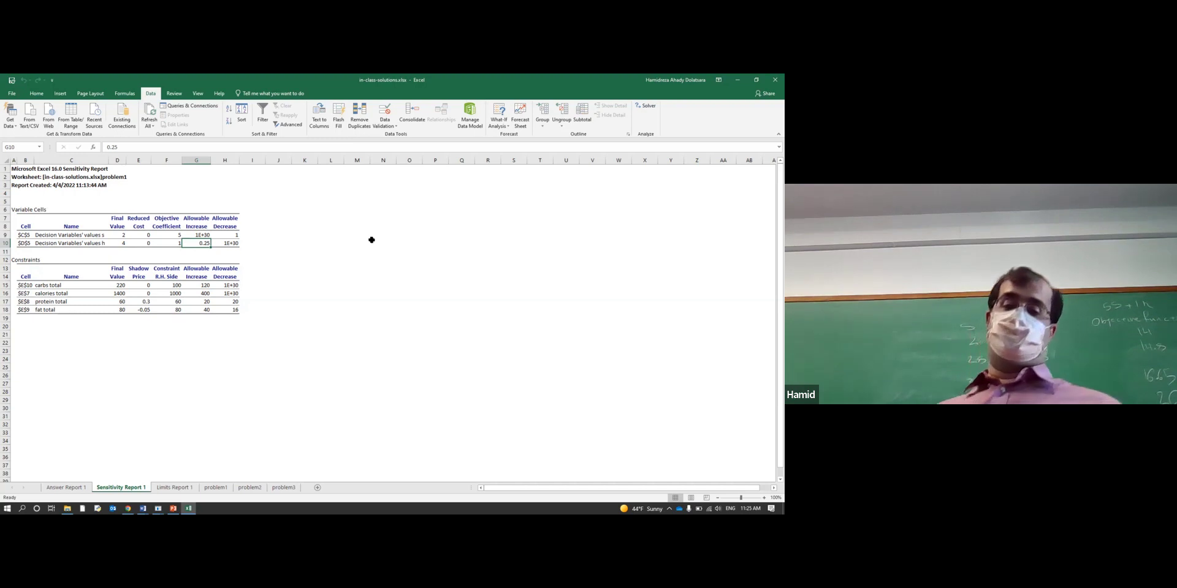
click(190, 273)
drag(205, 290, 233, 312)
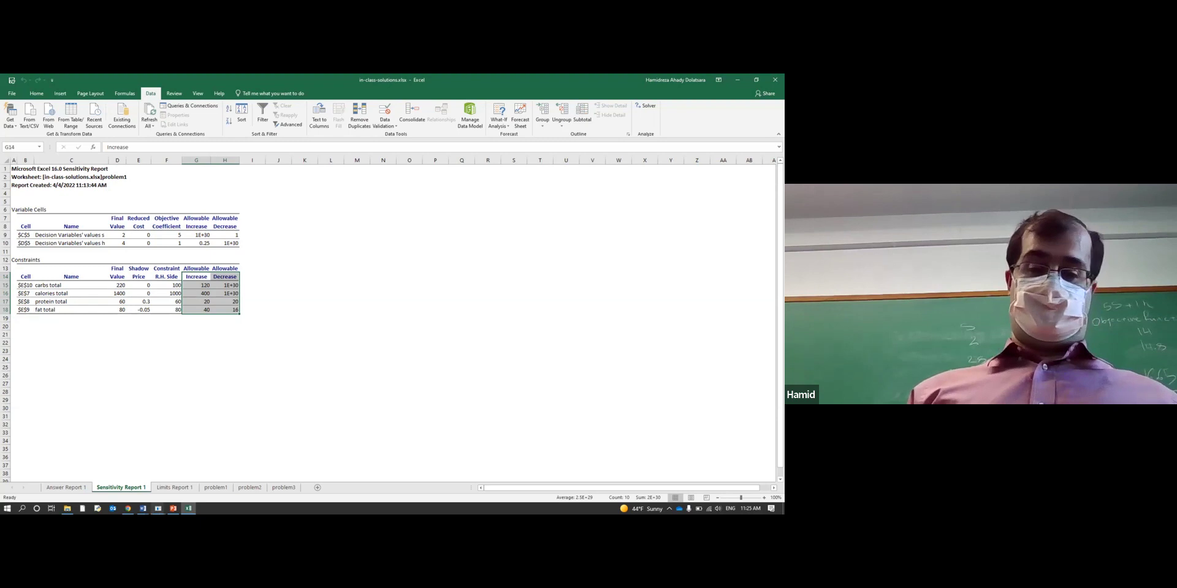
Step: Glance at the concepts notes, then highlight the reduced costs of both decision variables
mouse_move(143, 508)
click(187, 475)
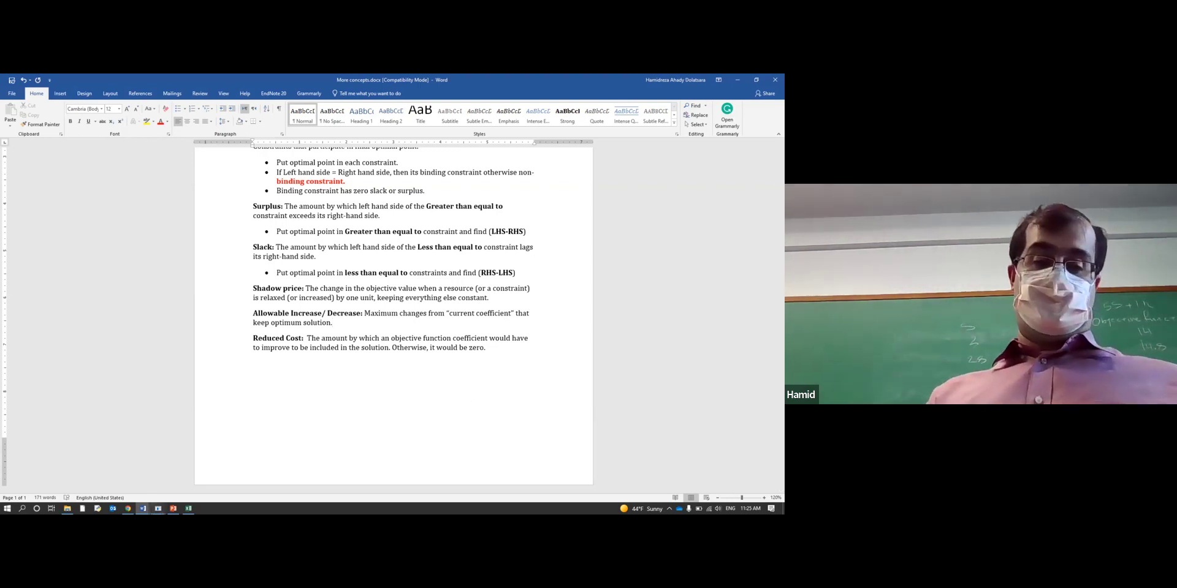
click(173, 509)
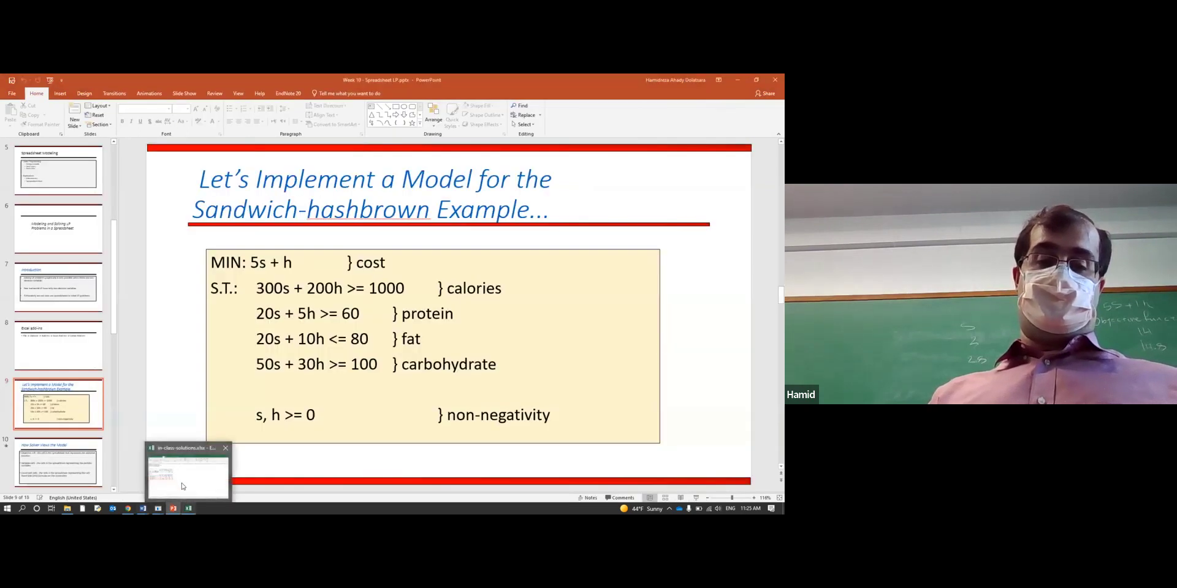
click(188, 509)
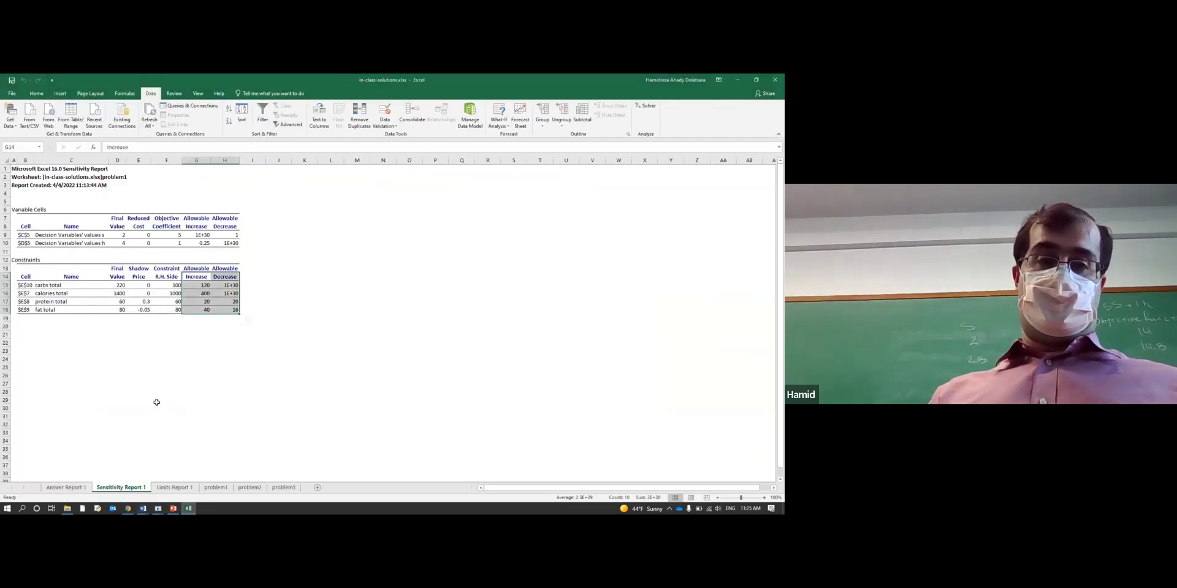
drag(138, 235, 136, 245)
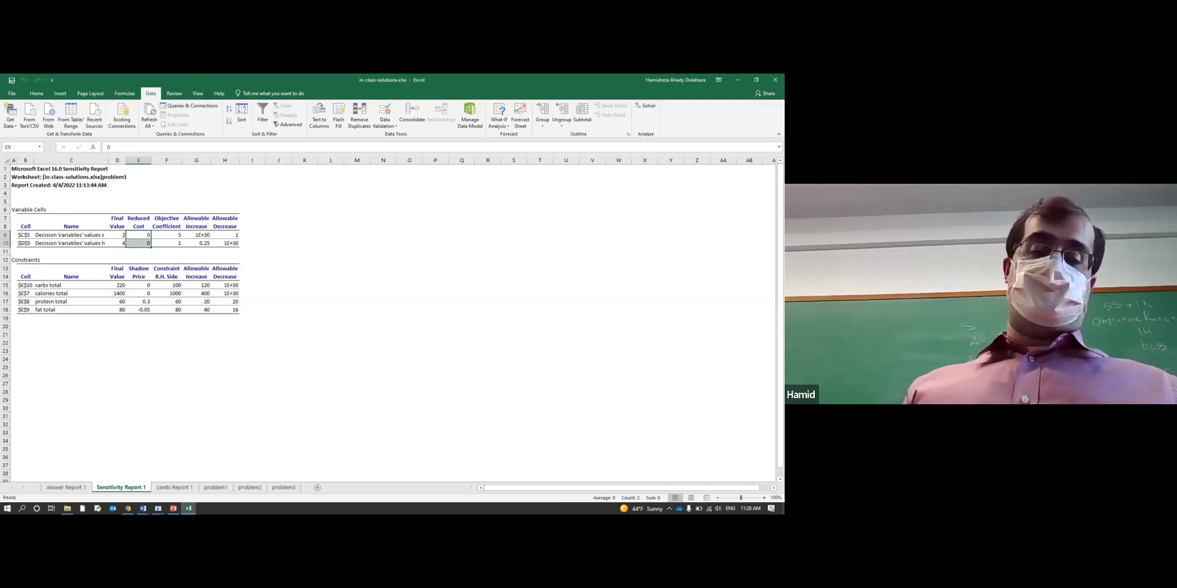
Step: In the notes, highlight the Reduced Cost and allowable increase definitions, then clear the selection
click(173, 509)
mouse_move(143, 508)
click(187, 472)
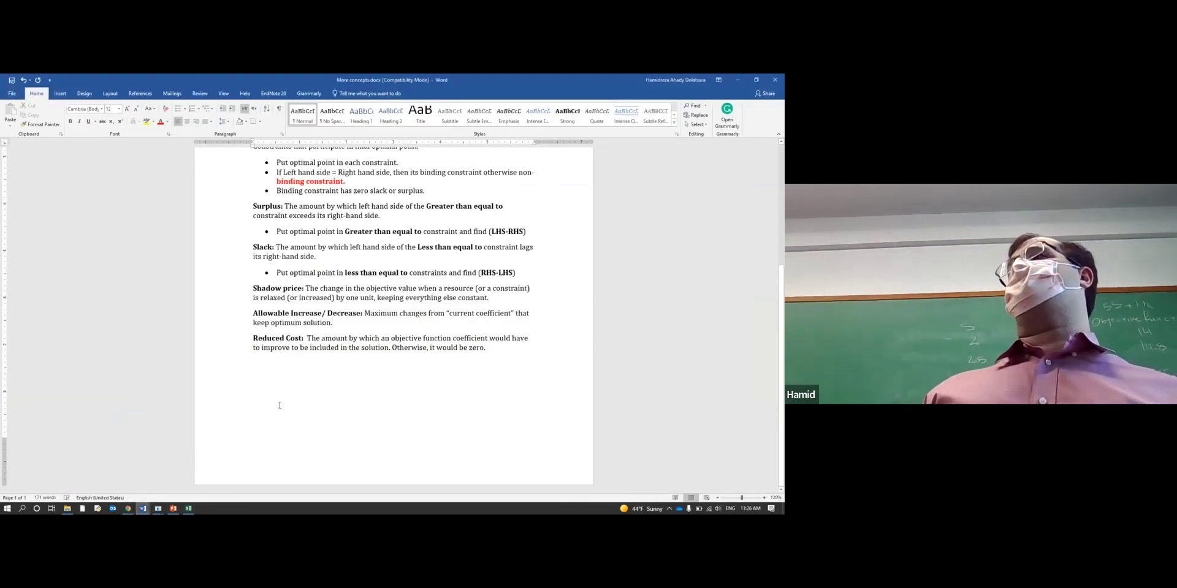
click(490, 339)
drag(492, 347, 253, 338)
key(shift+Up)
scroll(335, 337, up, 1)
scroll(335, 338, up, 3)
scroll(335, 368, down, 4)
click(333, 431)
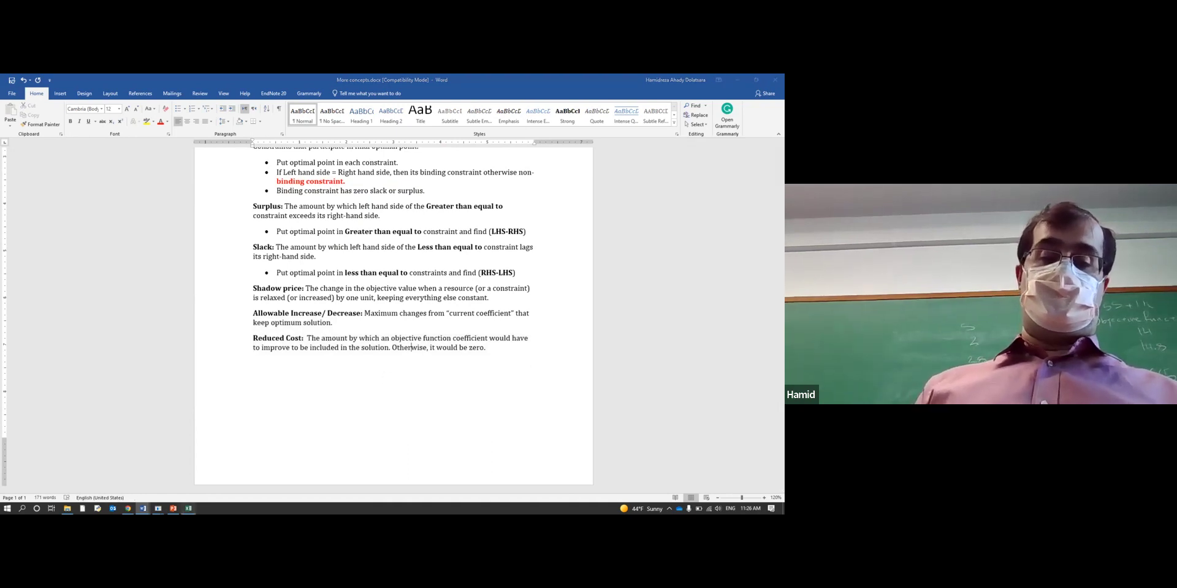
key(alt+Tab)
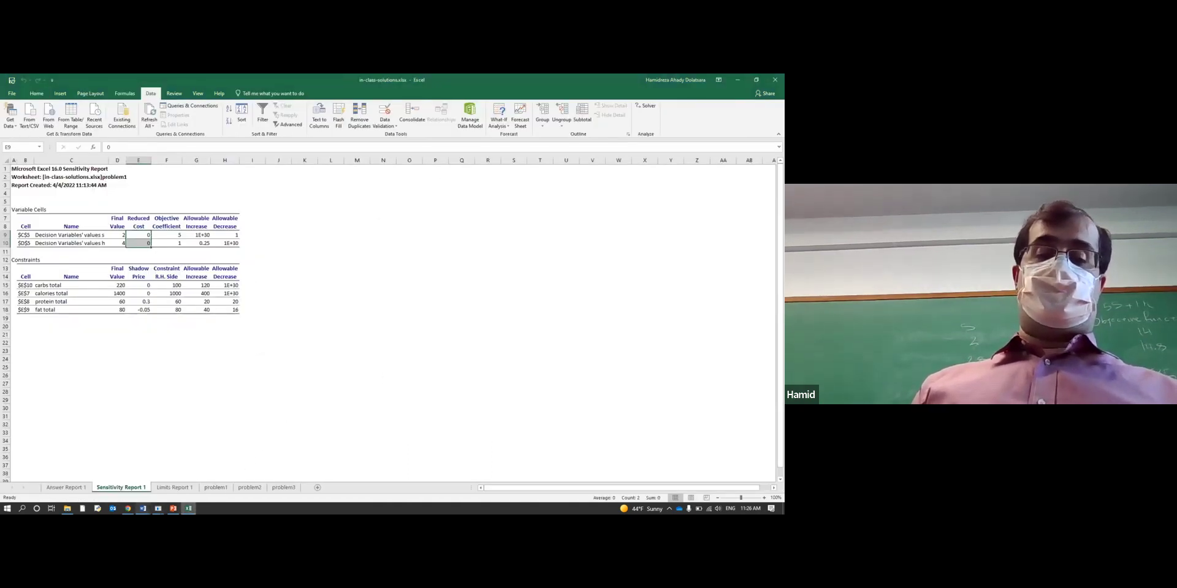
Step: Review the rest of the concepts notes, then return to the Excel workbook's report sheets
click(143, 508)
click(167, 487)
scroll(261, 262, up, 5)
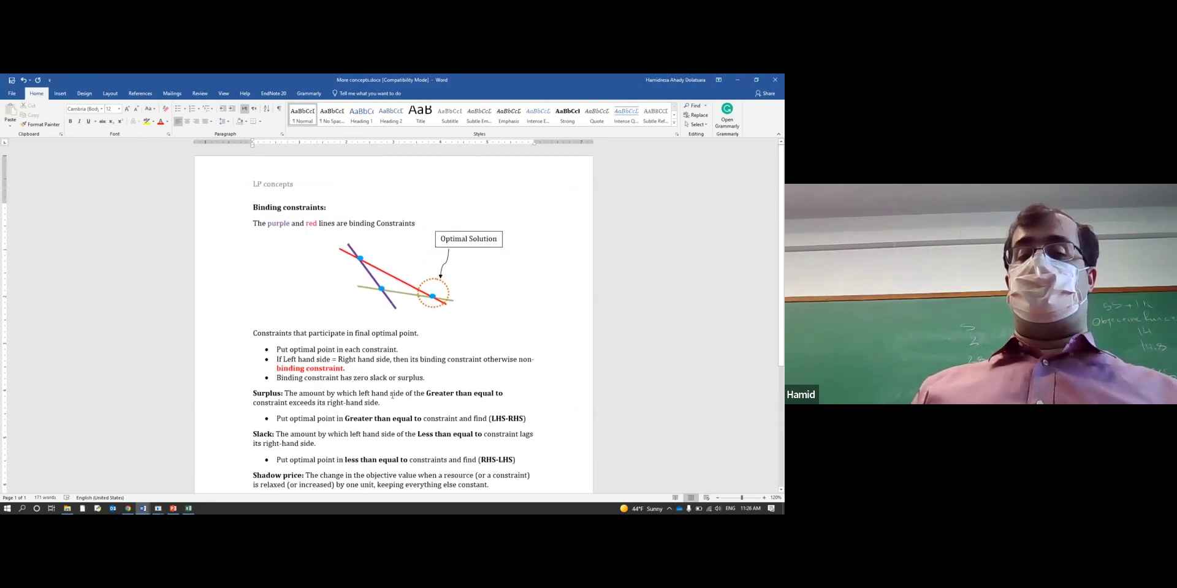
scroll(392, 396, down, 5)
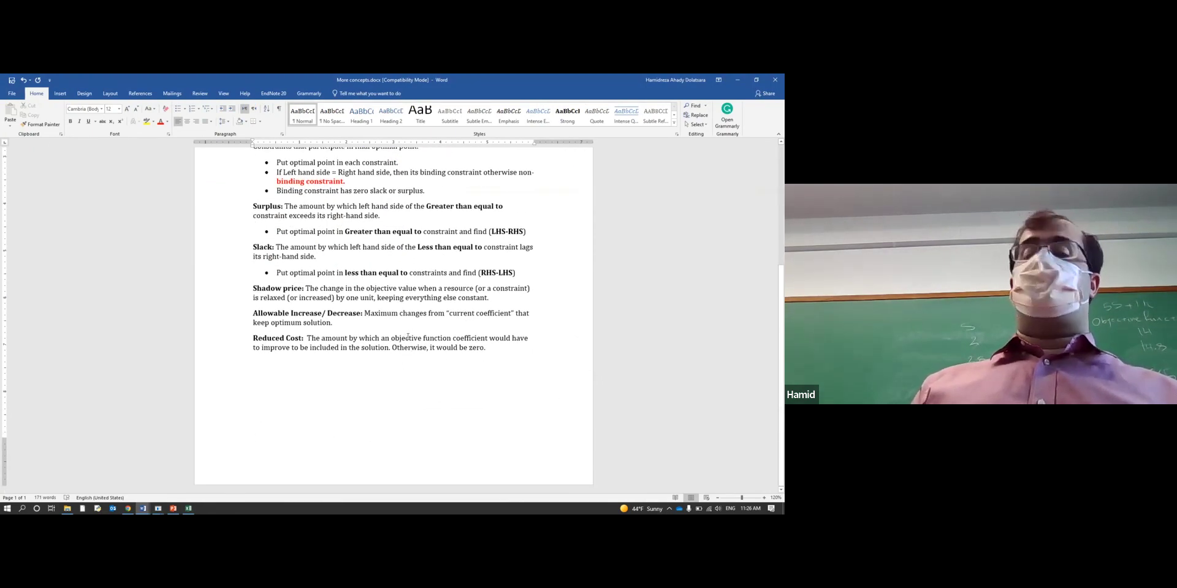
scroll(407, 336, up, 5)
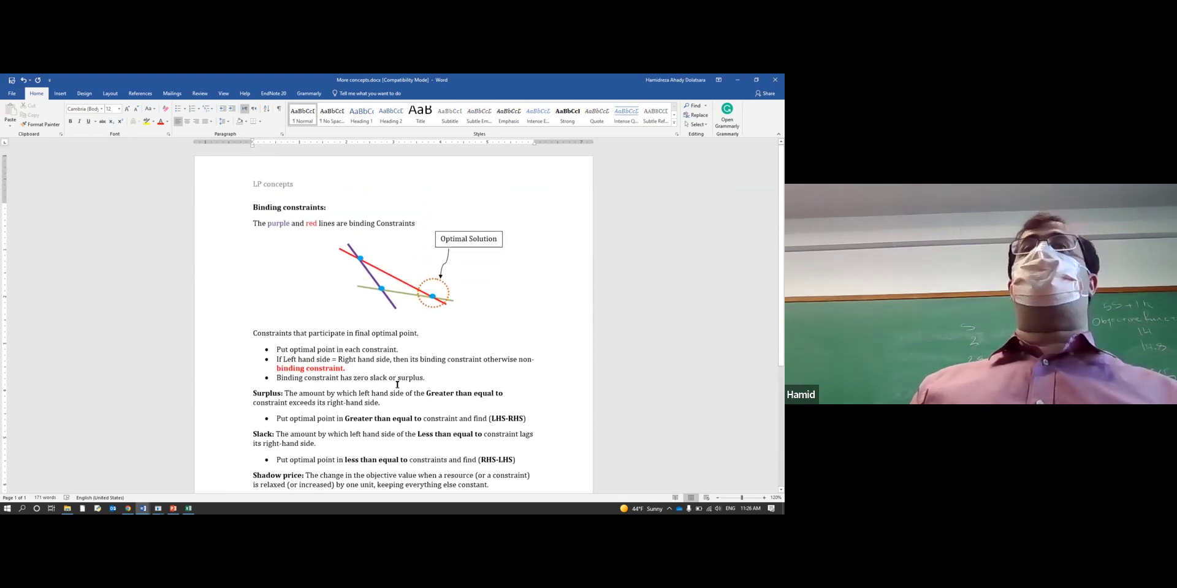
scroll(362, 388, down, 3)
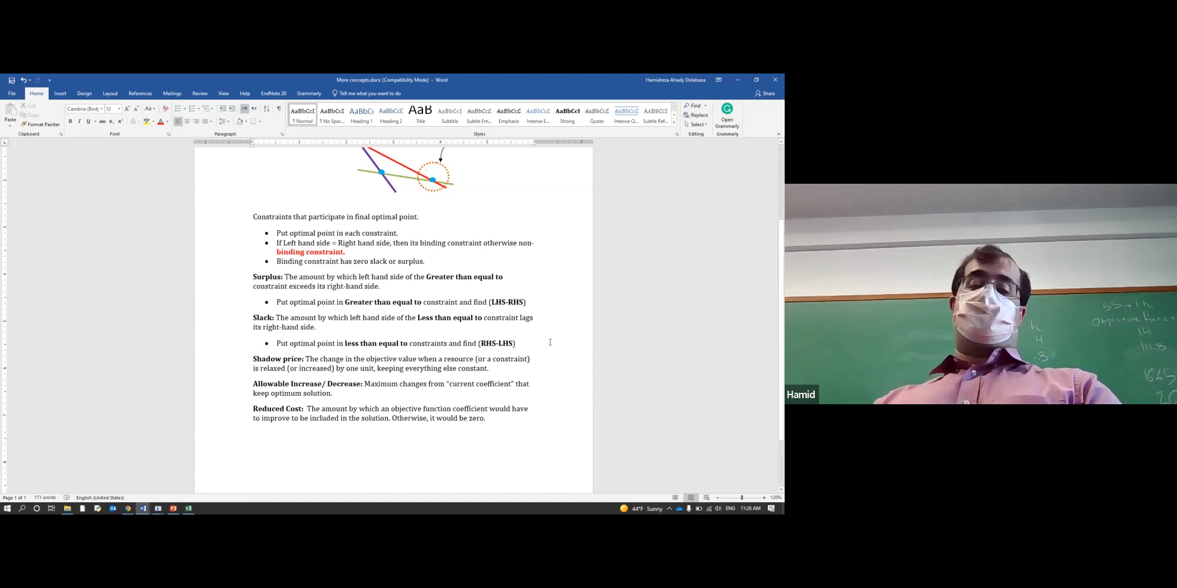
drag(415, 376, 260, 190)
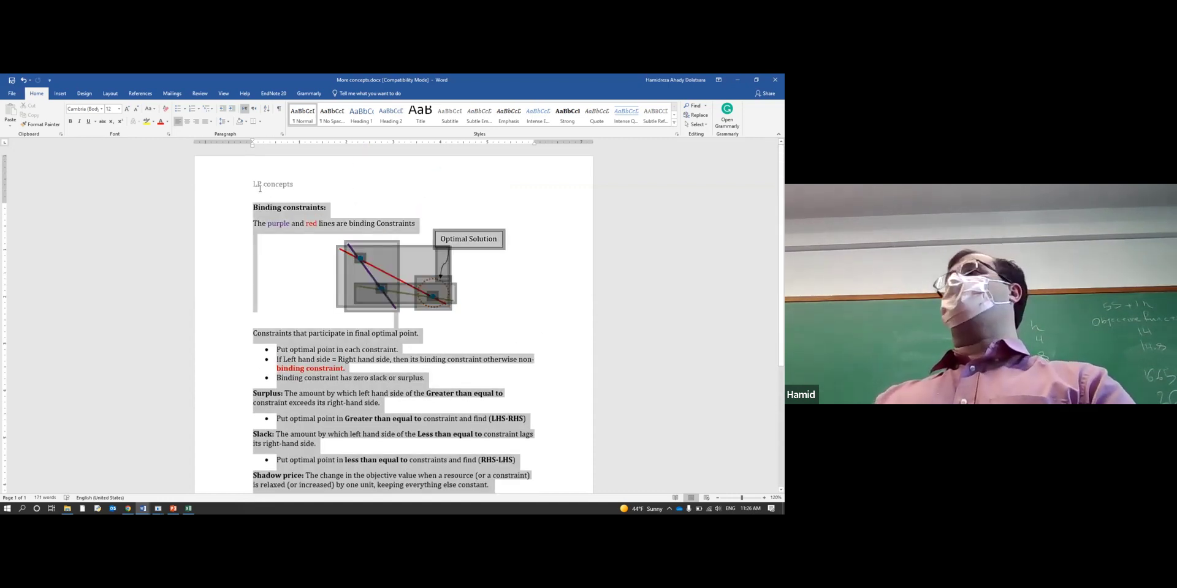
scroll(368, 306, down, 2)
click(341, 334)
scroll(337, 345, down, 3)
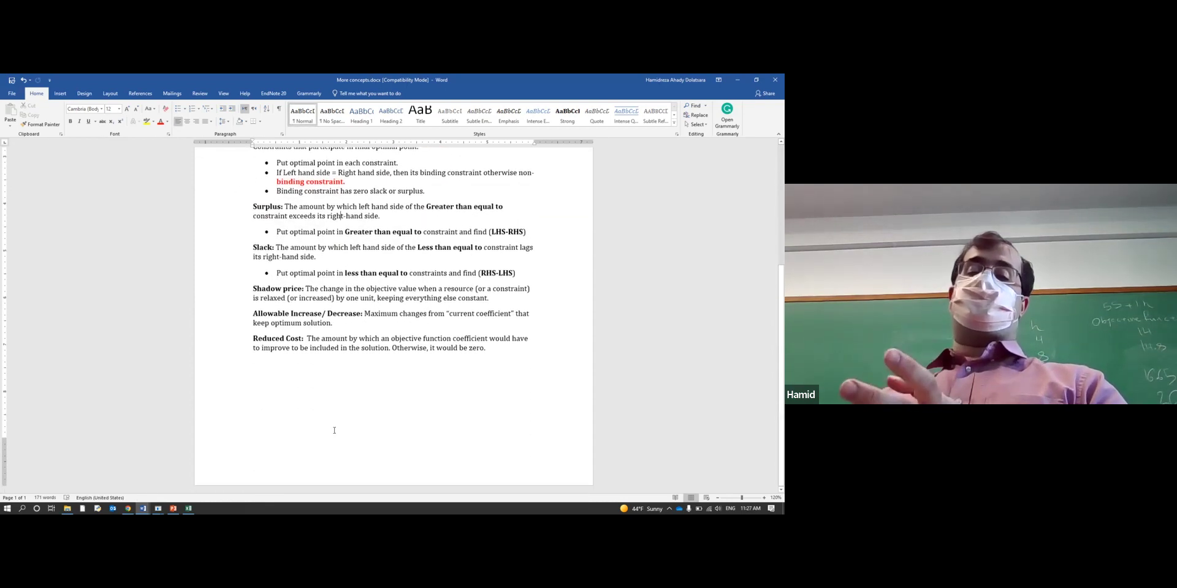
click(188, 509)
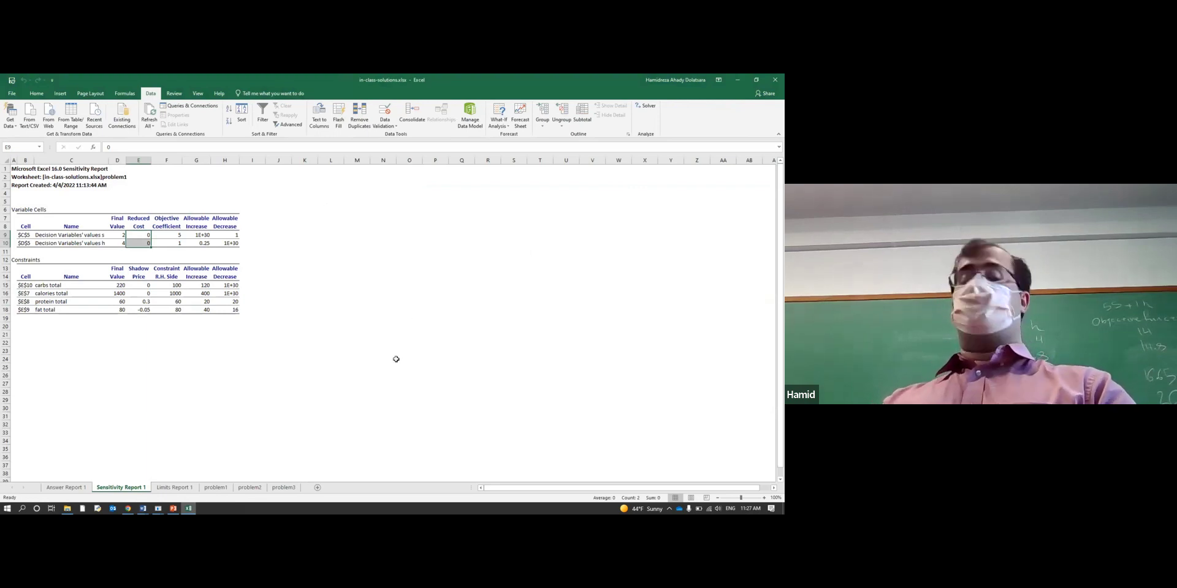
click(175, 487)
click(216, 487)
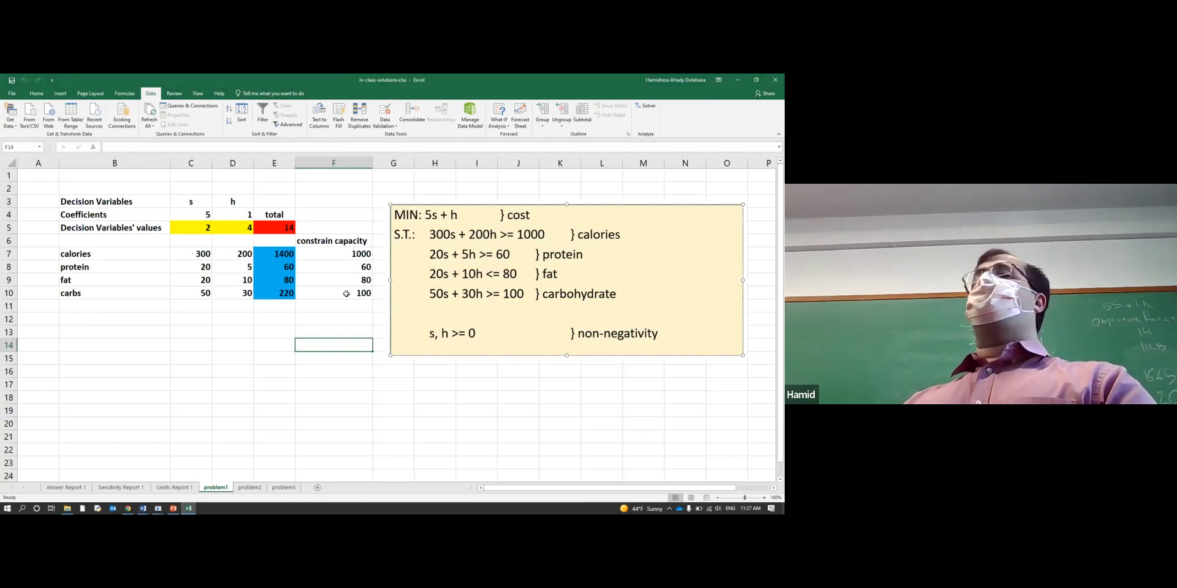
click(242, 250)
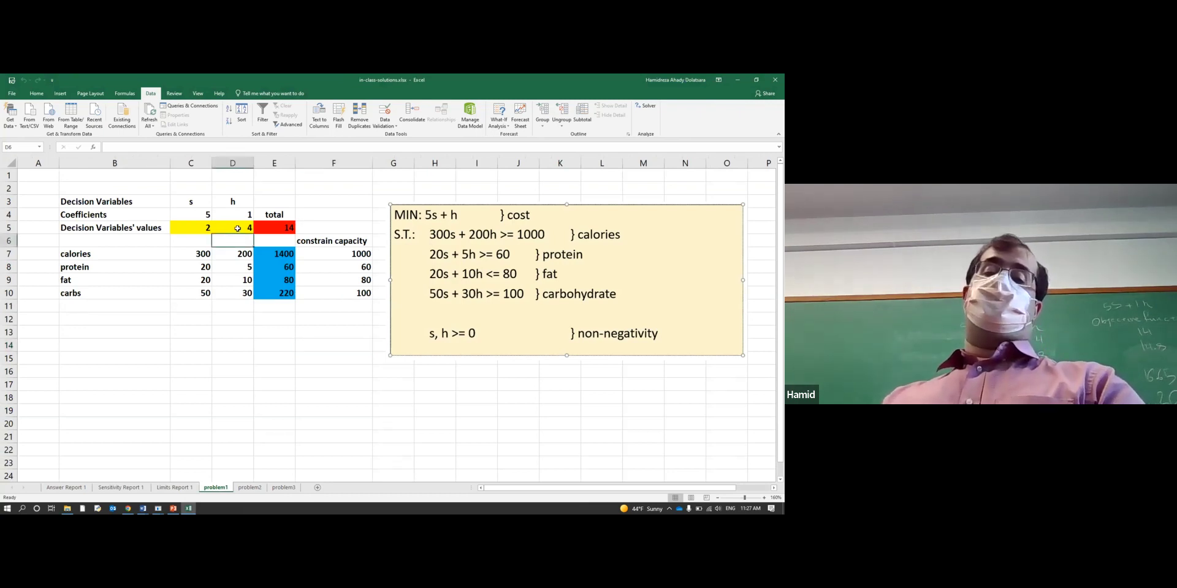
drag(239, 228, 203, 228)
click(268, 227)
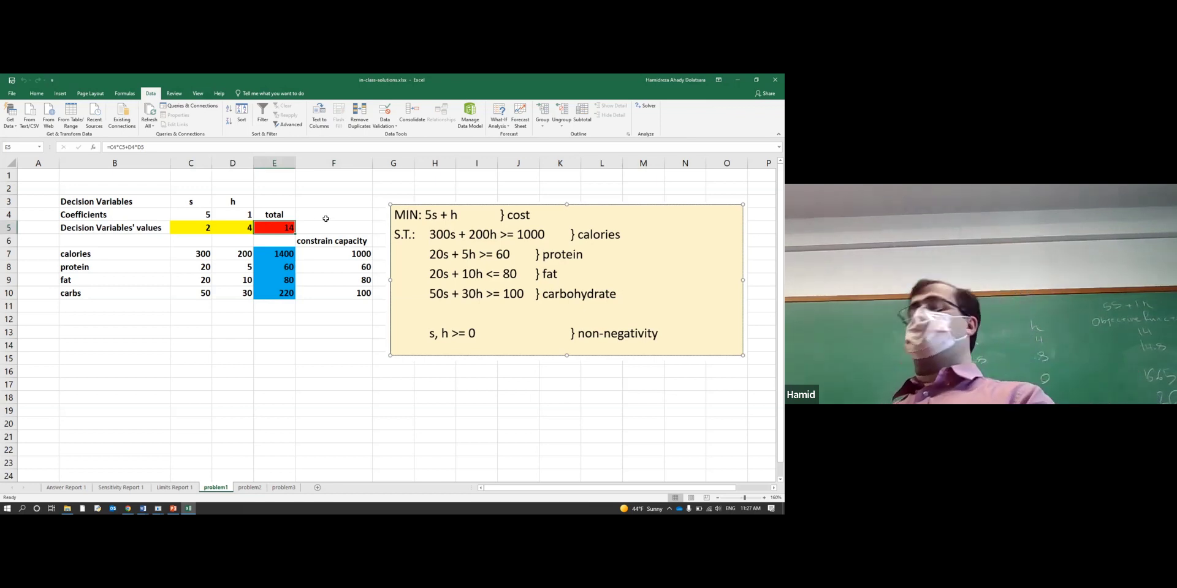
click(174, 487)
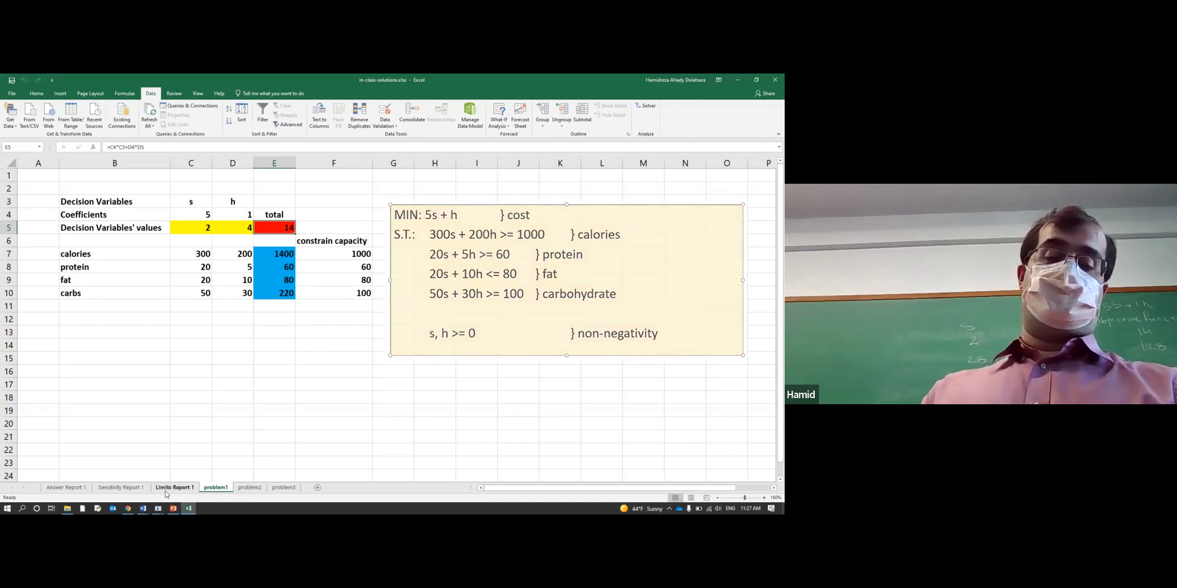
click(129, 489)
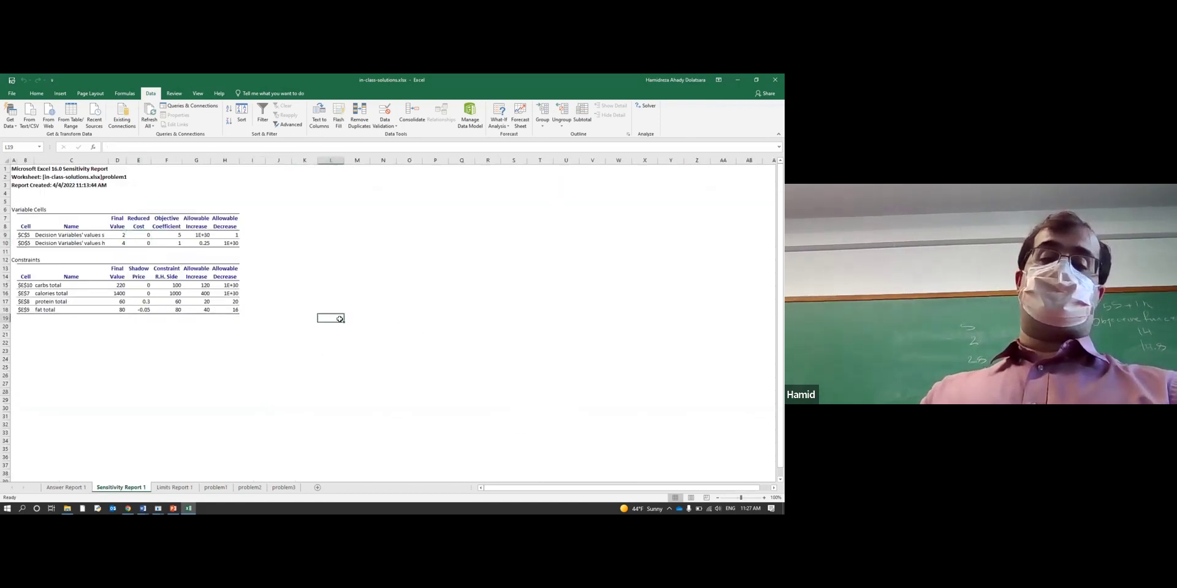
Step: Note protein's allowable increase of 20, then show the 'How Solver Views the Model' slide
click(199, 301)
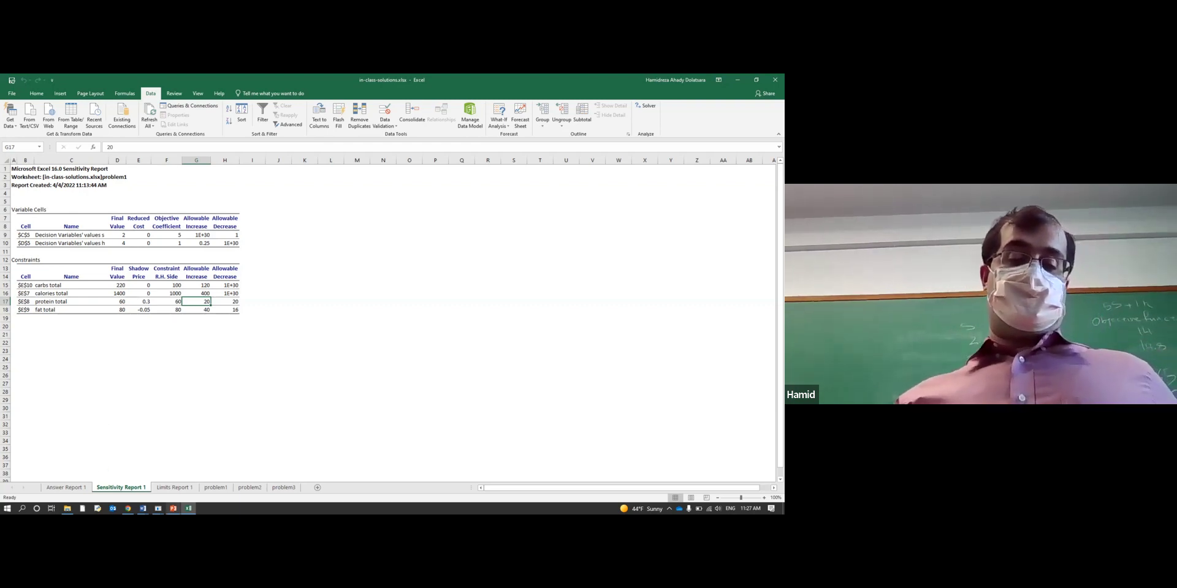
click(173, 509)
scroll(59, 307, down, 3)
click(58, 365)
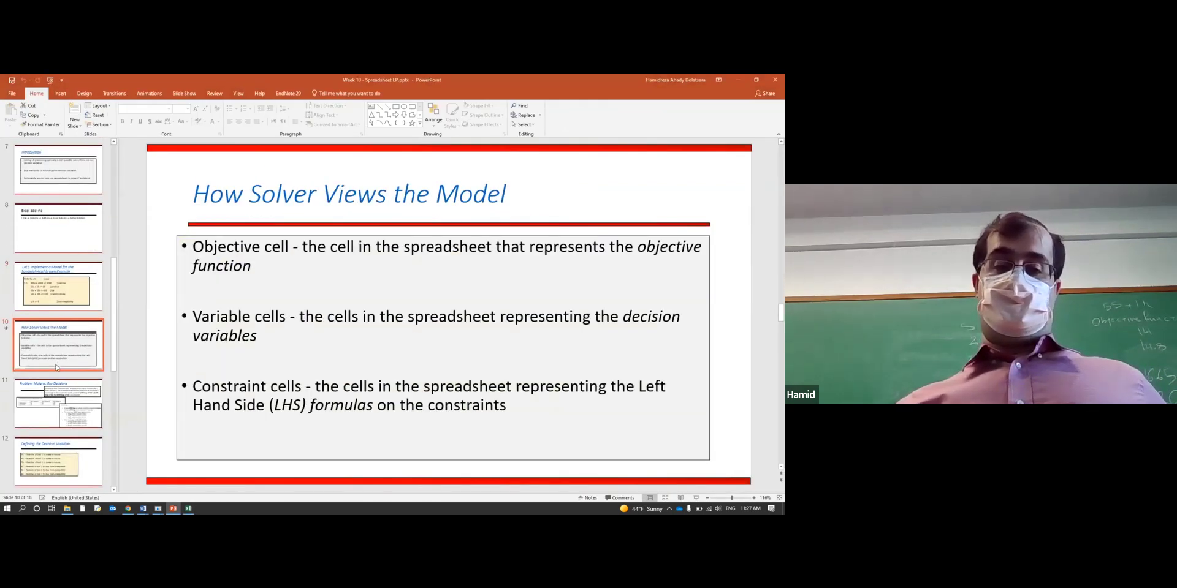
Step: Move from Make vs. Buy through Defining the Constraints and back, ending on 'A Transportation Problem'
key(Down)
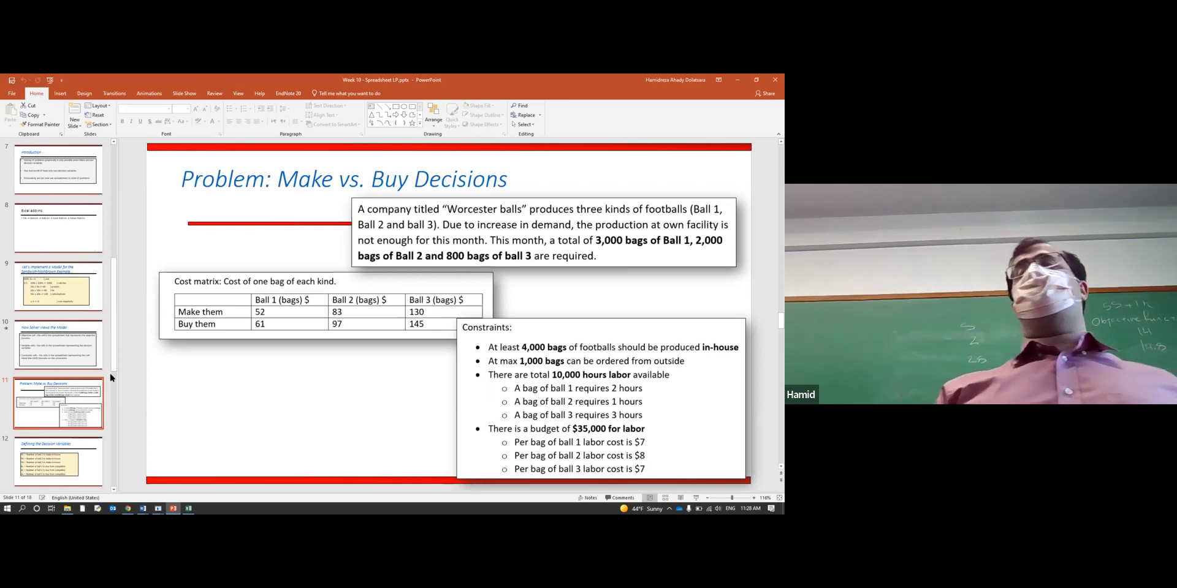
key(Down)
key(Down)
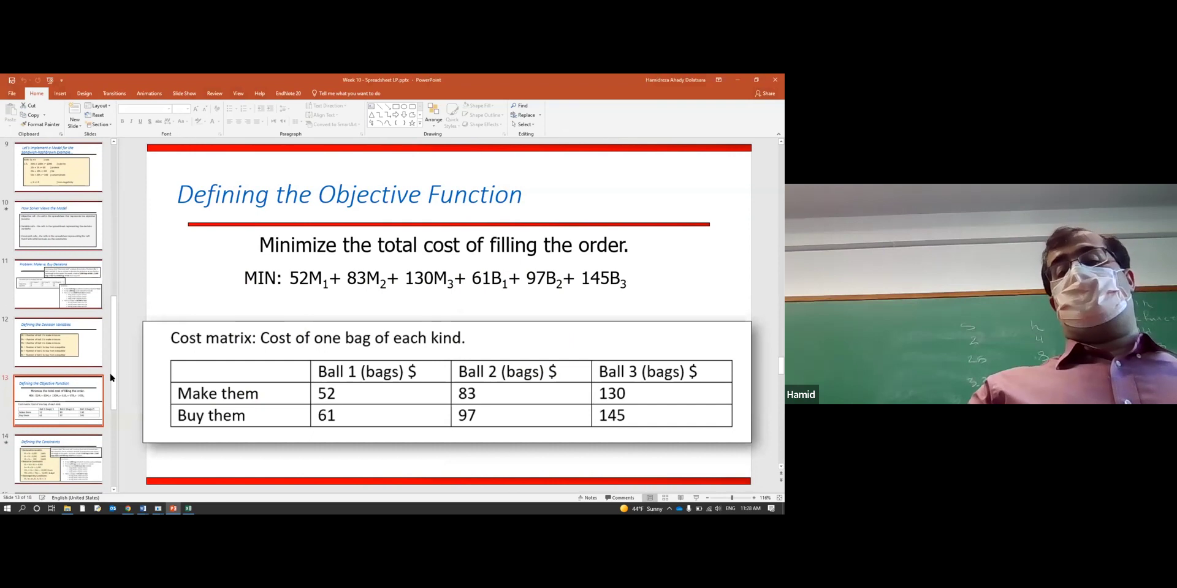
key(Down)
key(Down)
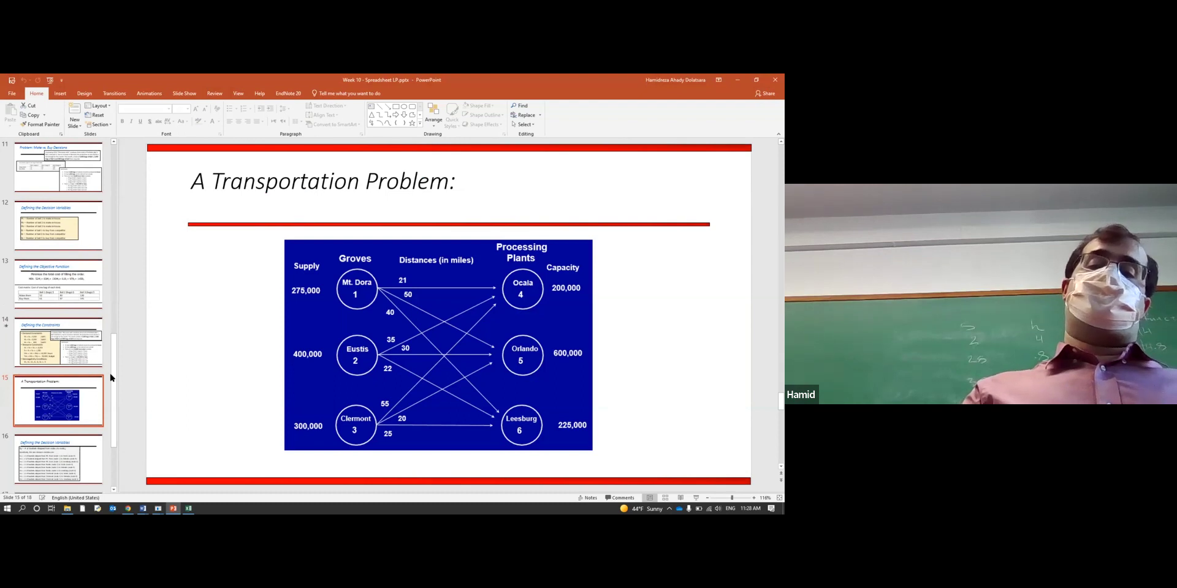
key(Up)
key(Up)
key(Up)
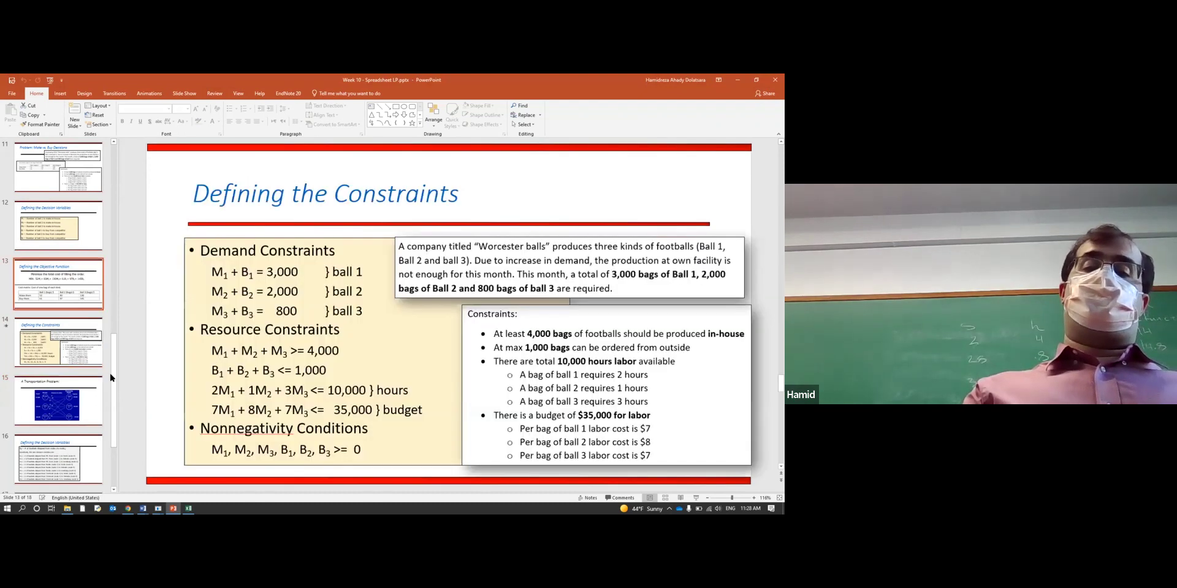
key(Up)
key(Up)
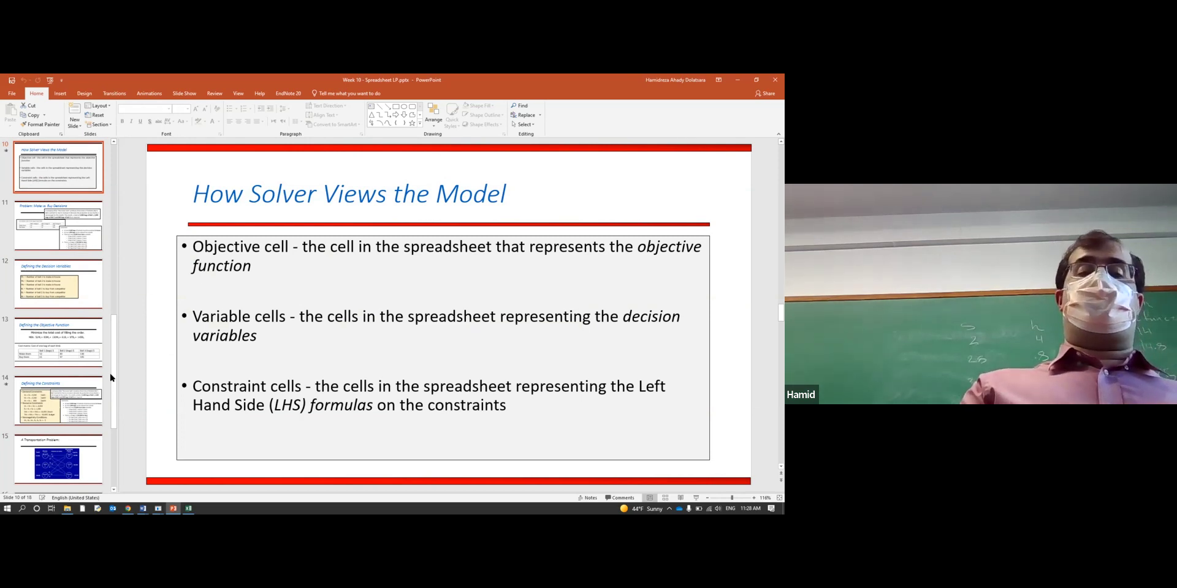
key(Down)
key(Down)
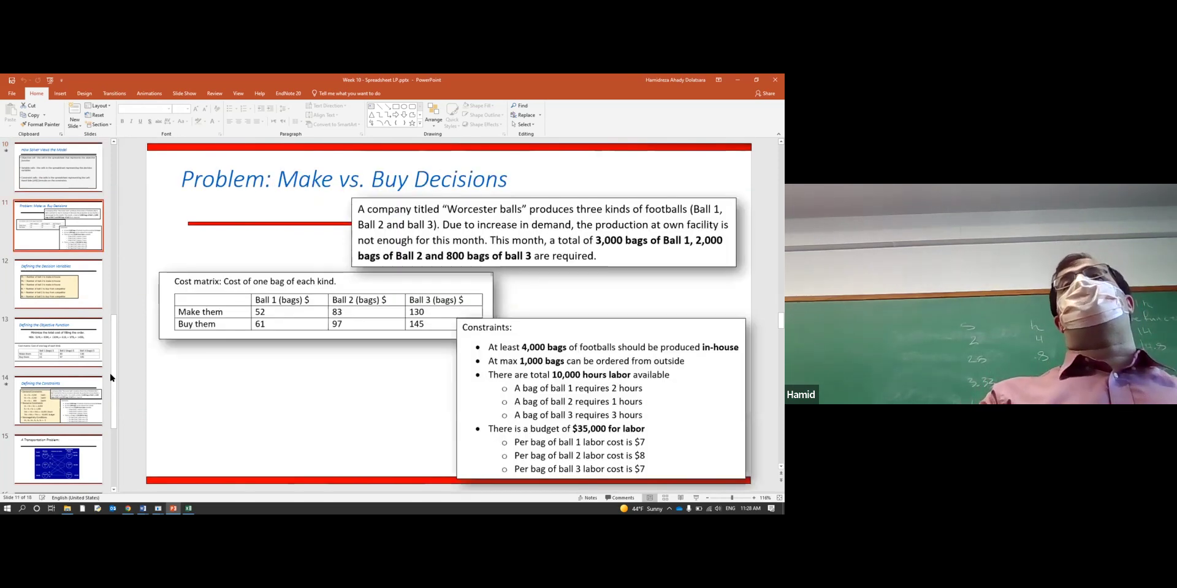
key(Down)
key(Down)
key(Down)
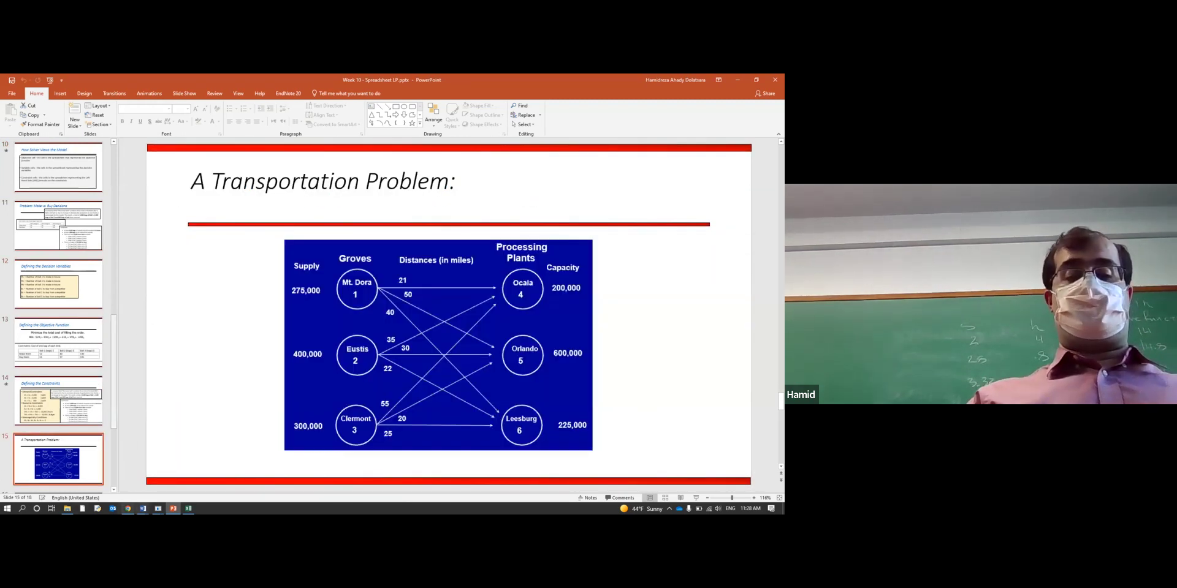
Step: From the Moodle course page, open Week 15 Materials and download final exam-Fall2021.pdf
key(alt+Tab)
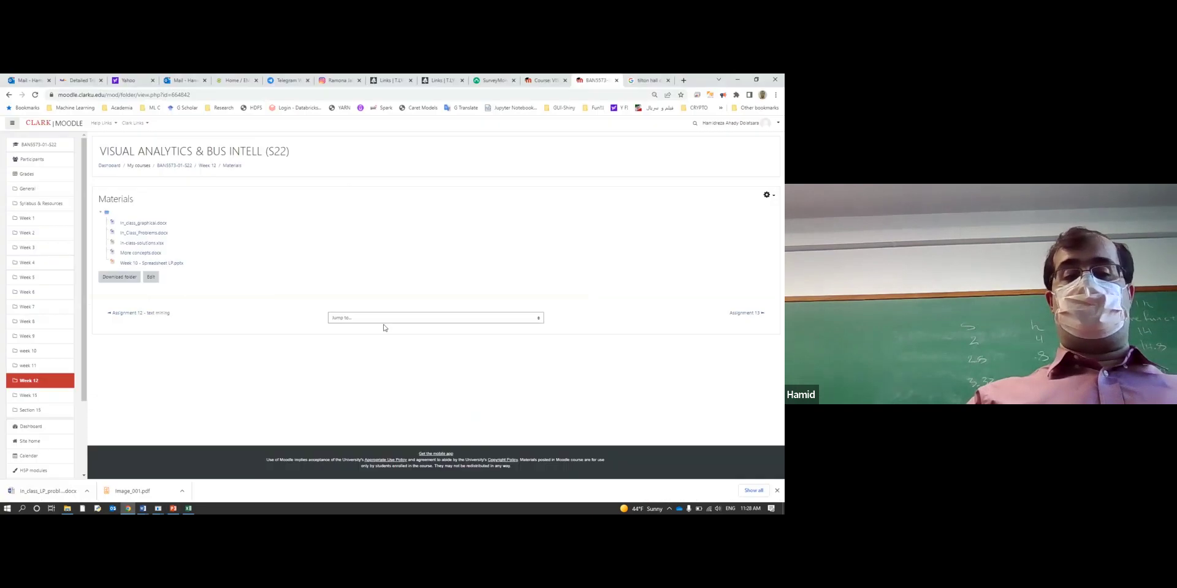
click(211, 169)
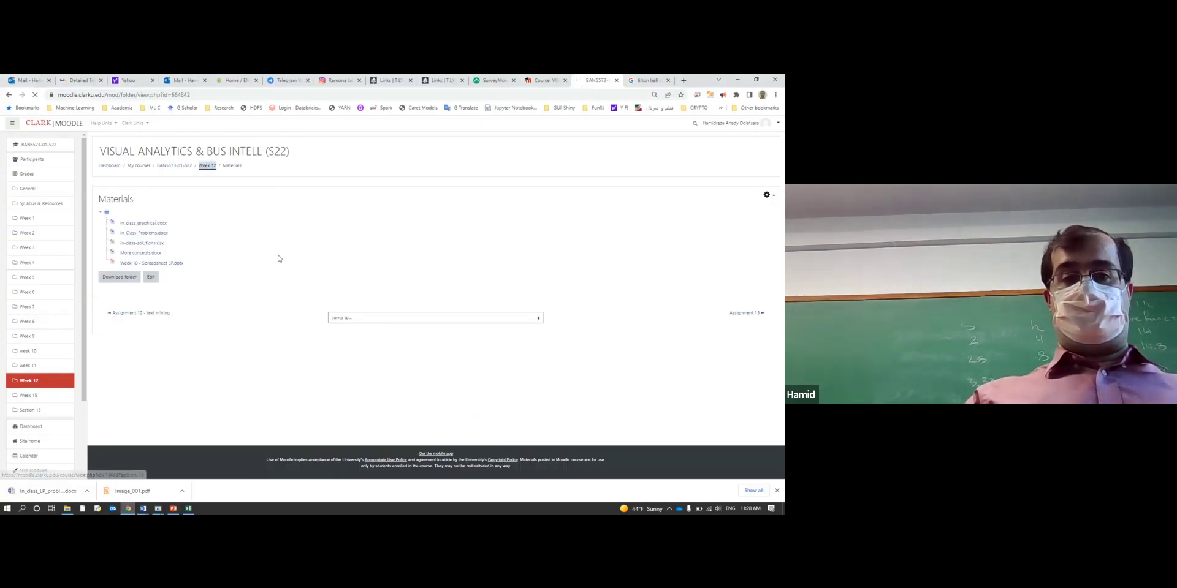
click(127, 385)
click(135, 222)
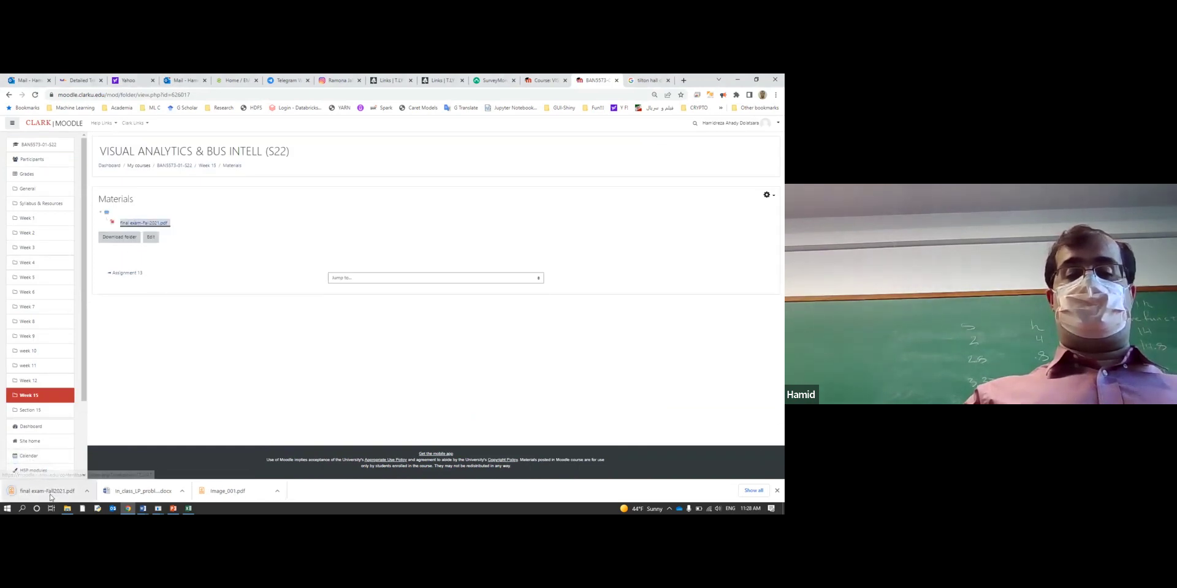
Step: Open the downloaded final exam PDF, scroll its first pages, then return to the lecture slides
click(51, 494)
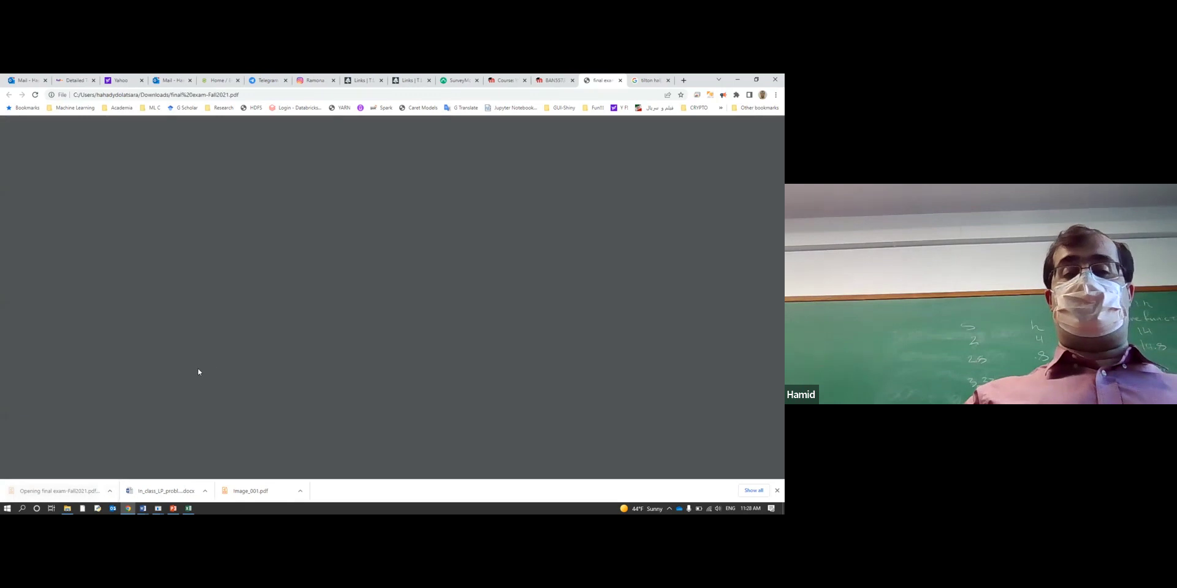
scroll(357, 325, down, 12)
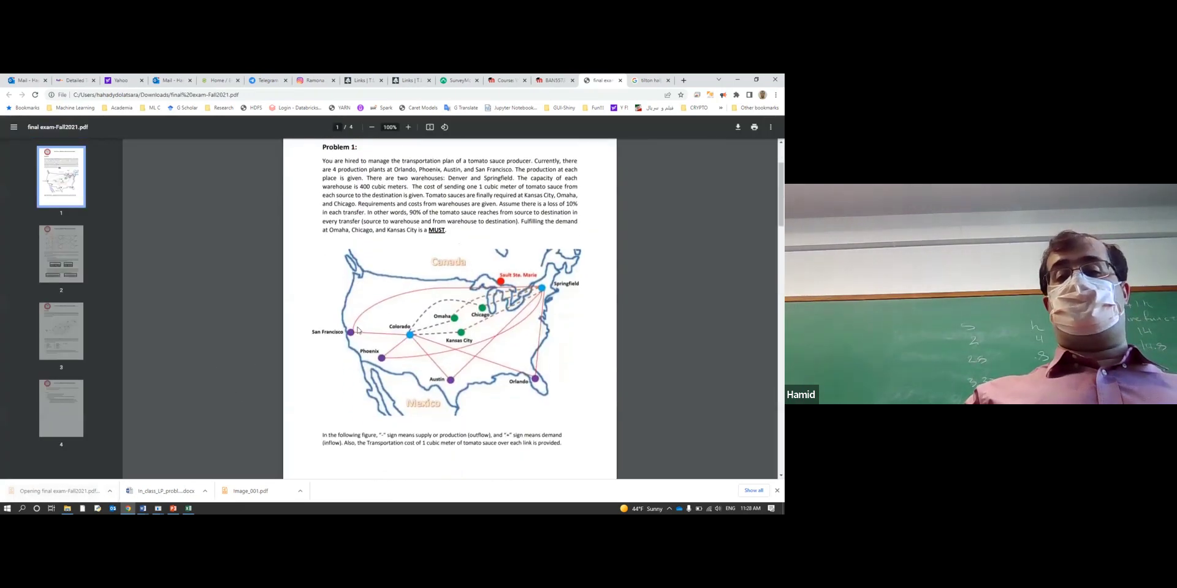
scroll(355, 326, up, 1)
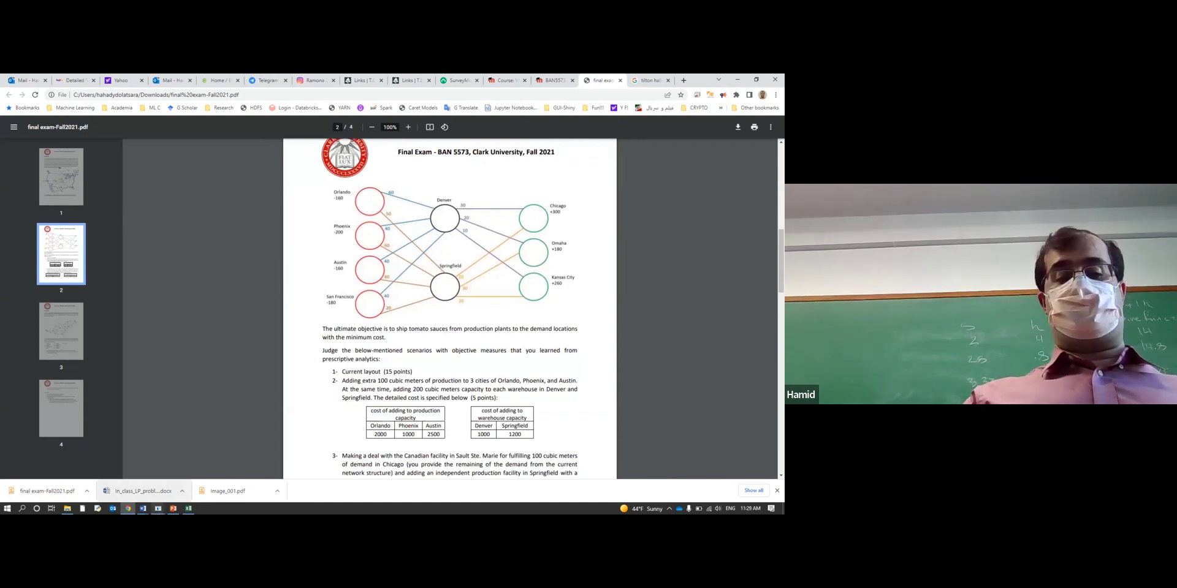
click(173, 508)
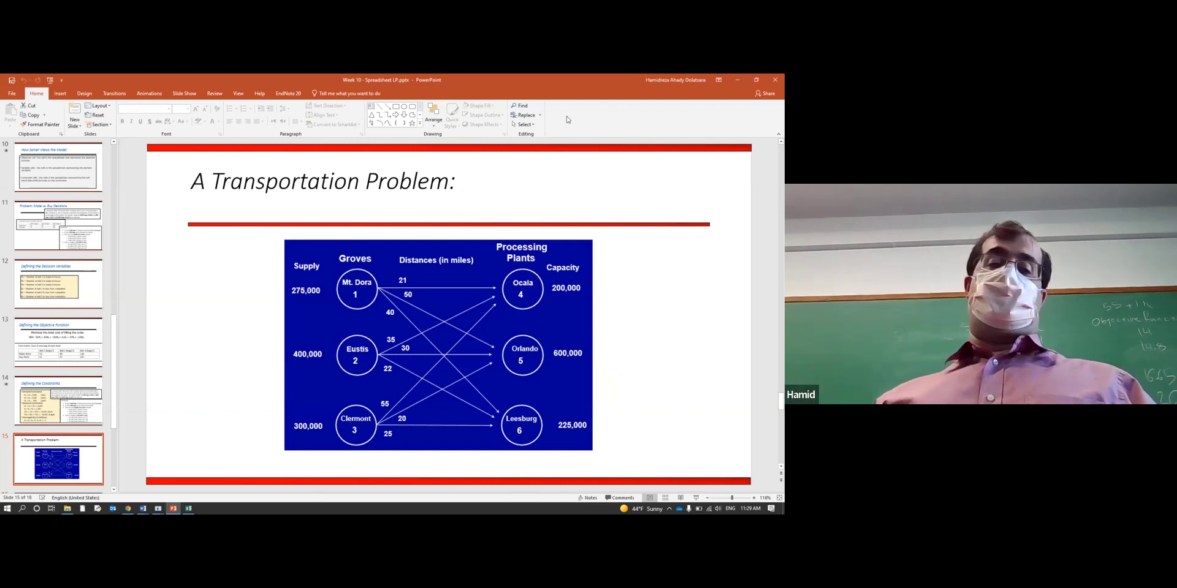
click(58, 226)
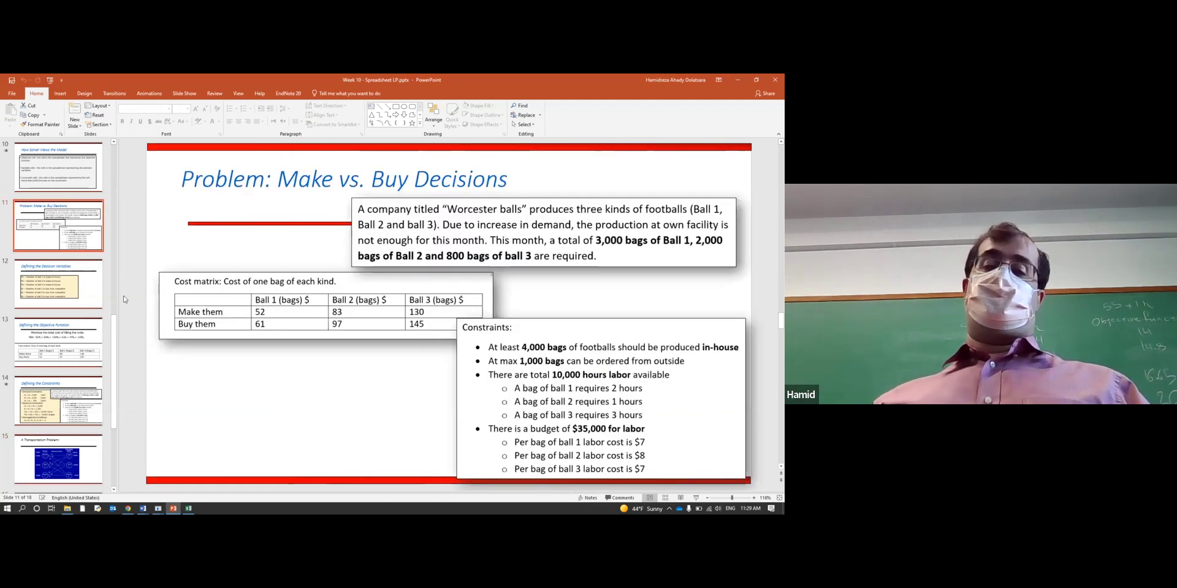
scroll(59, 364, up, 3)
scroll(59, 363, down, 3)
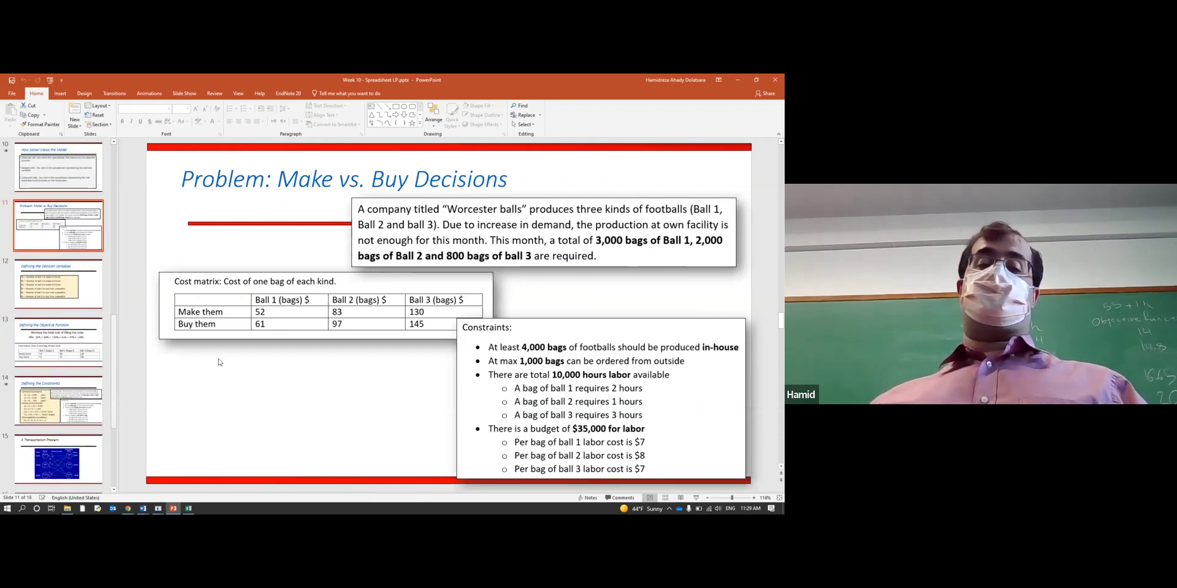
click(58, 467)
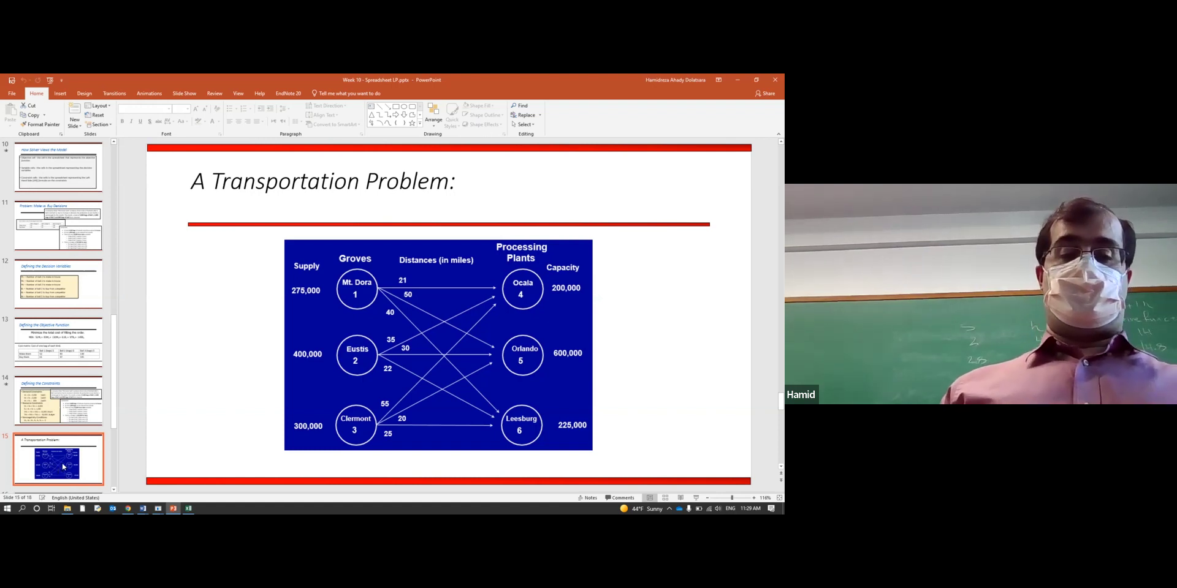
scroll(62, 466, down, 5)
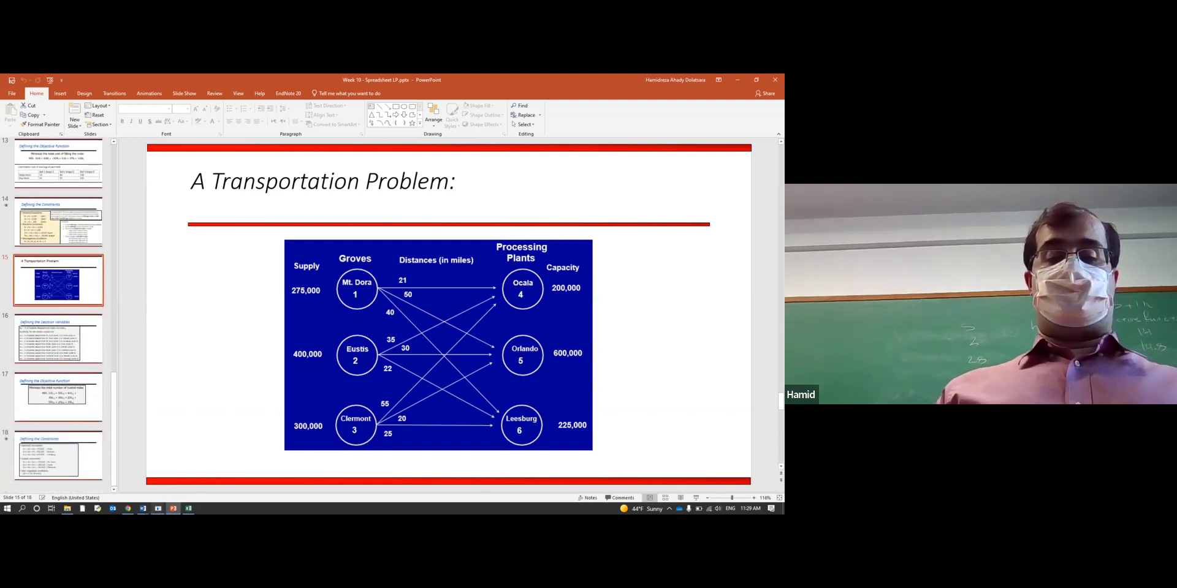
key(alt+Tab)
scroll(395, 420, down, 10)
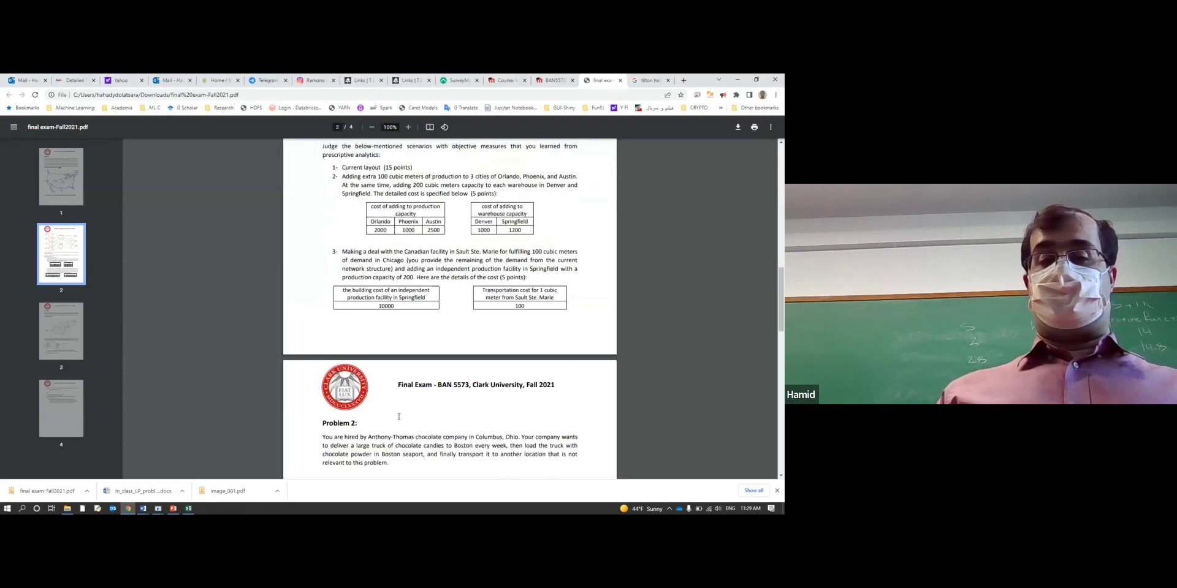
scroll(395, 420, down, 5)
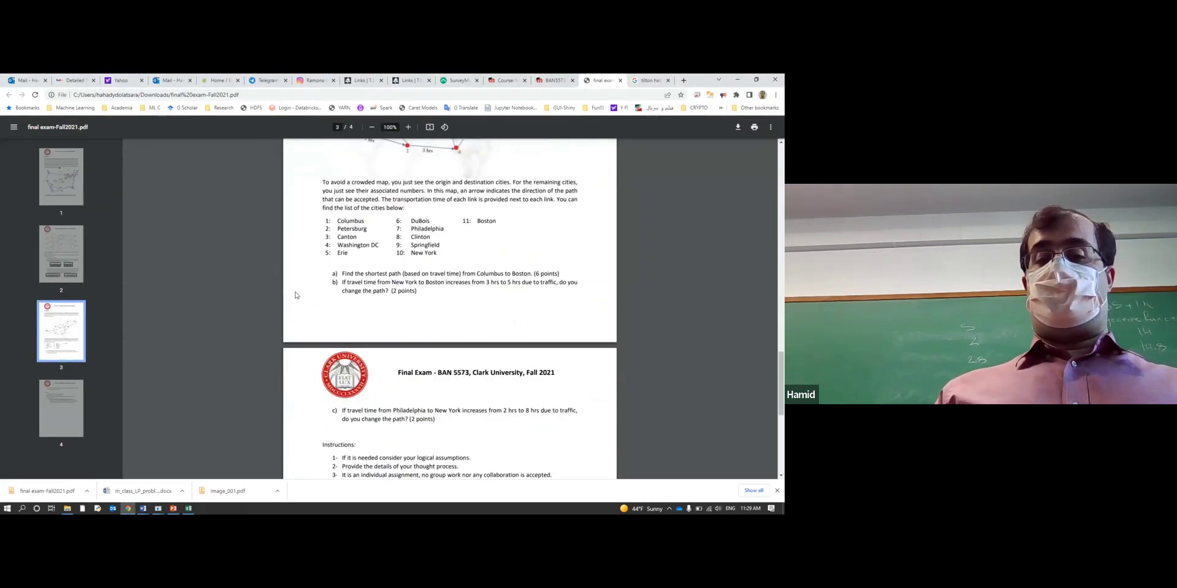
scroll(376, 304, down, 3)
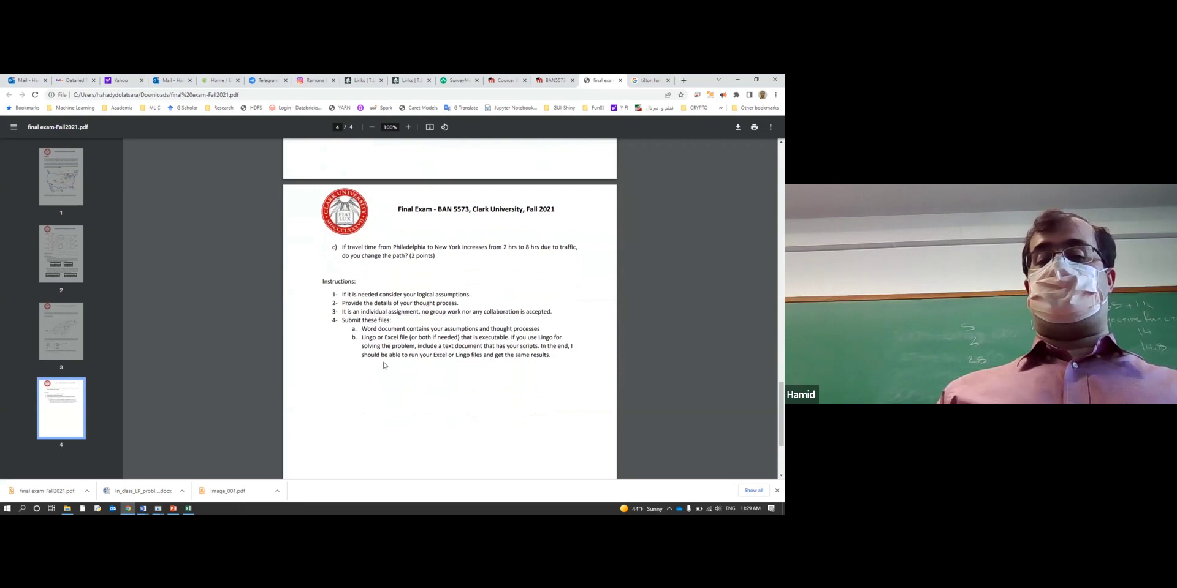
scroll(419, 346, up, 10)
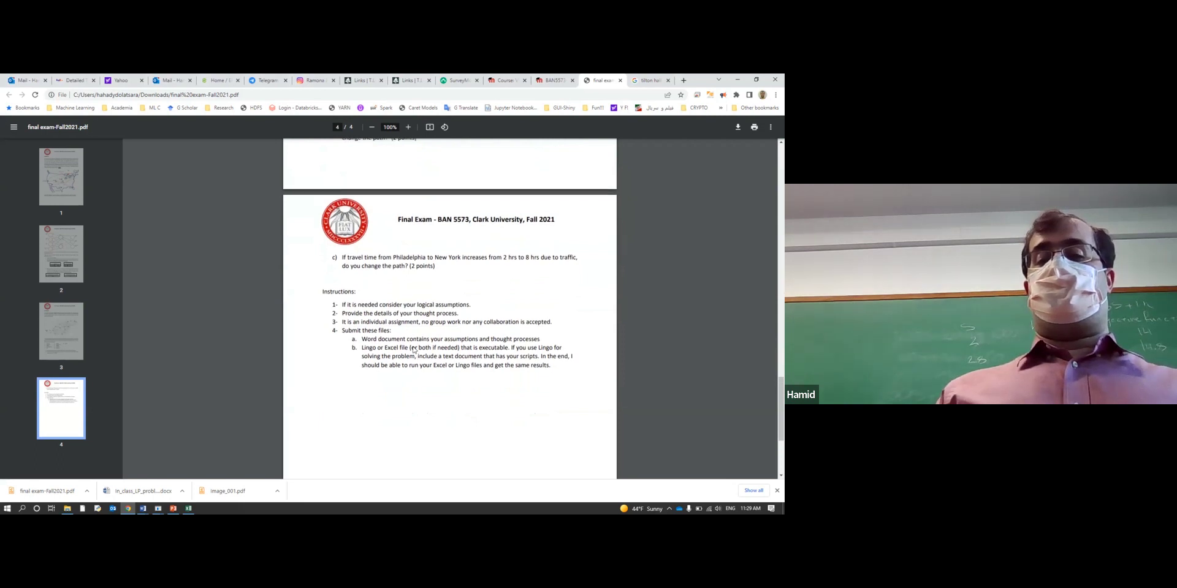
scroll(411, 346, up, 9)
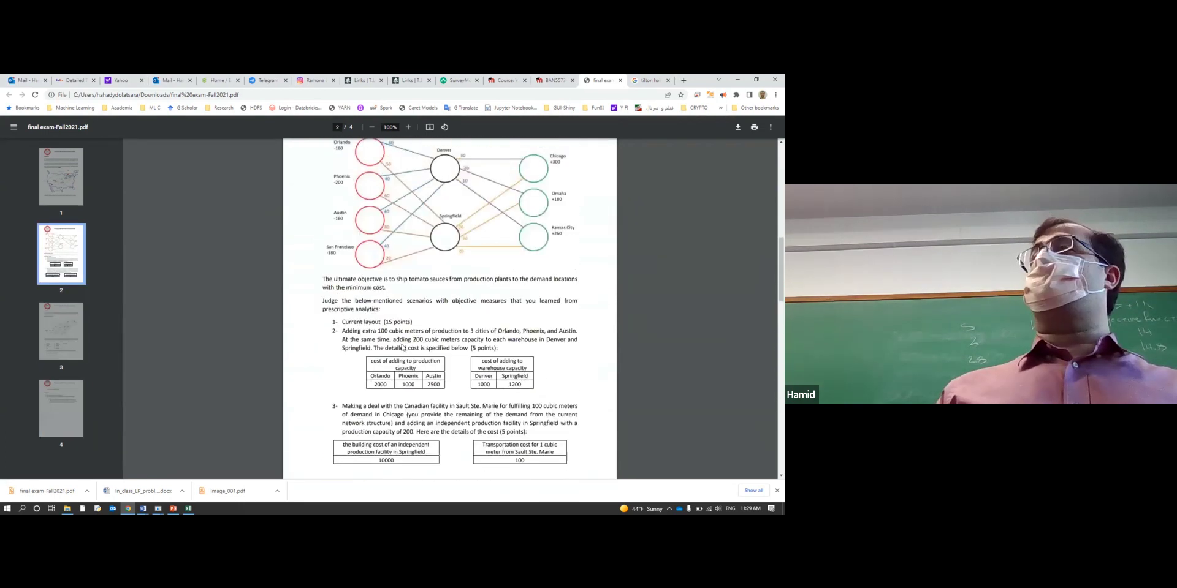
scroll(396, 347, up, 2)
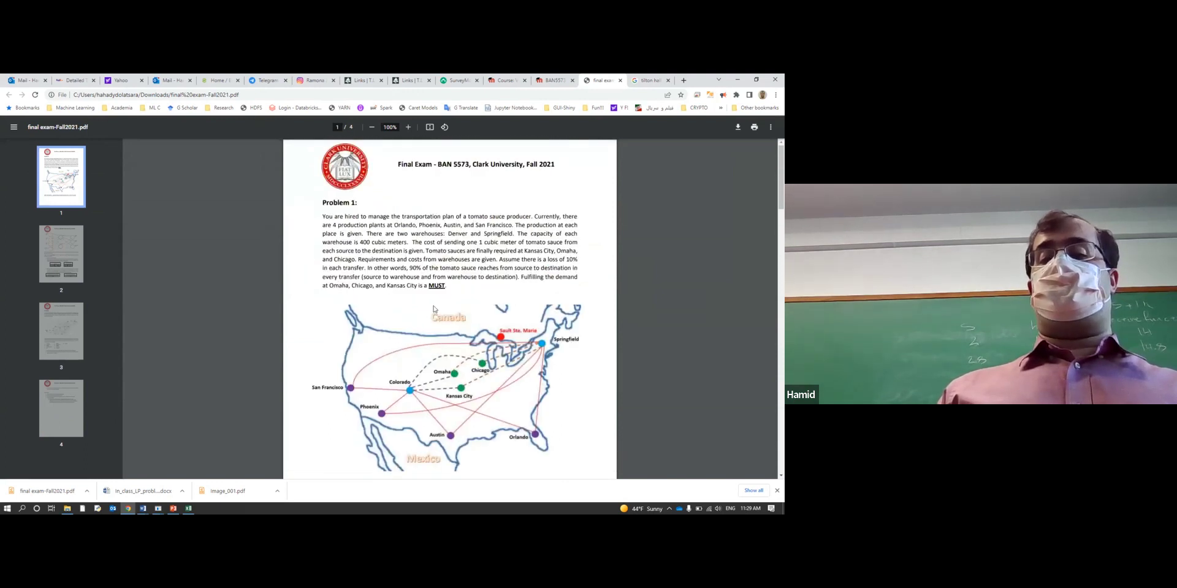
scroll(433, 309, down, 6)
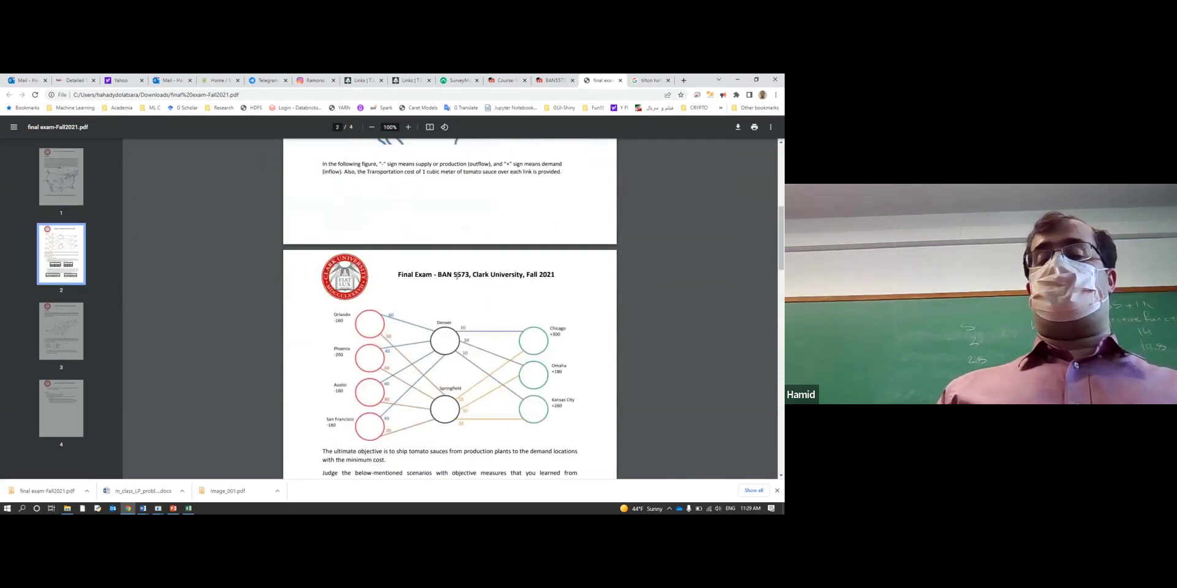
scroll(442, 299, down, 4)
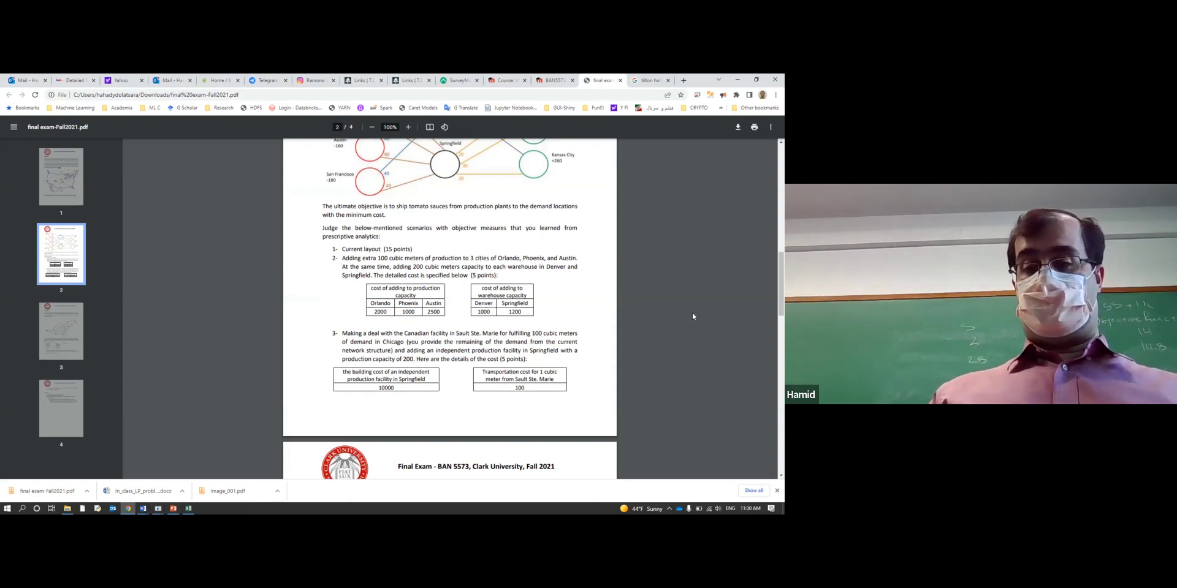
scroll(693, 316, down, 2)
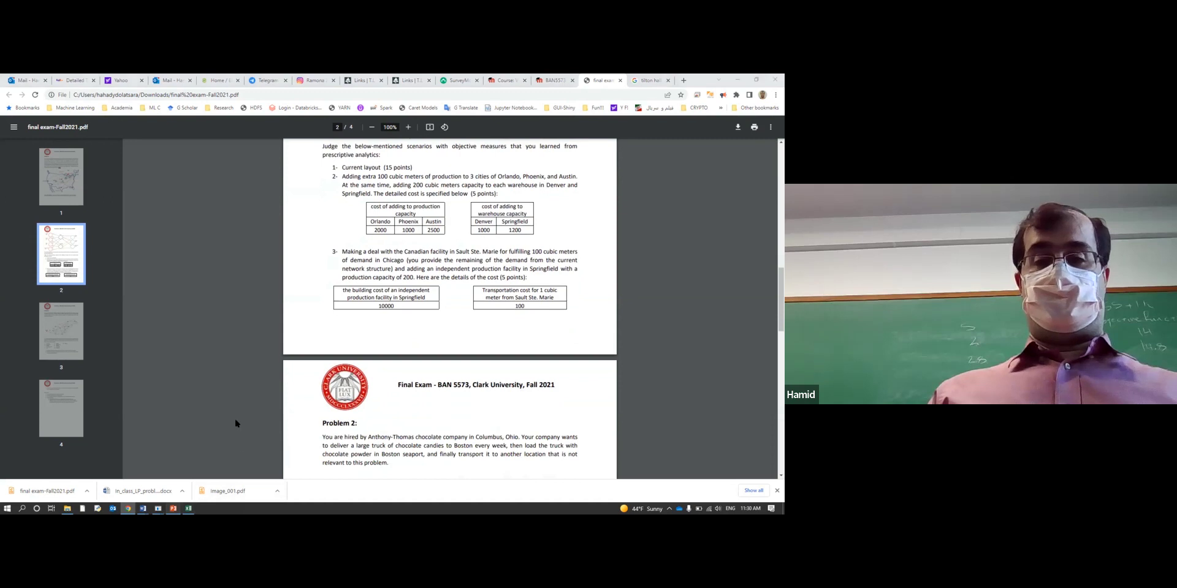
key(alt+Tab)
scroll(44, 336, up, 5)
scroll(44, 336, down, 6)
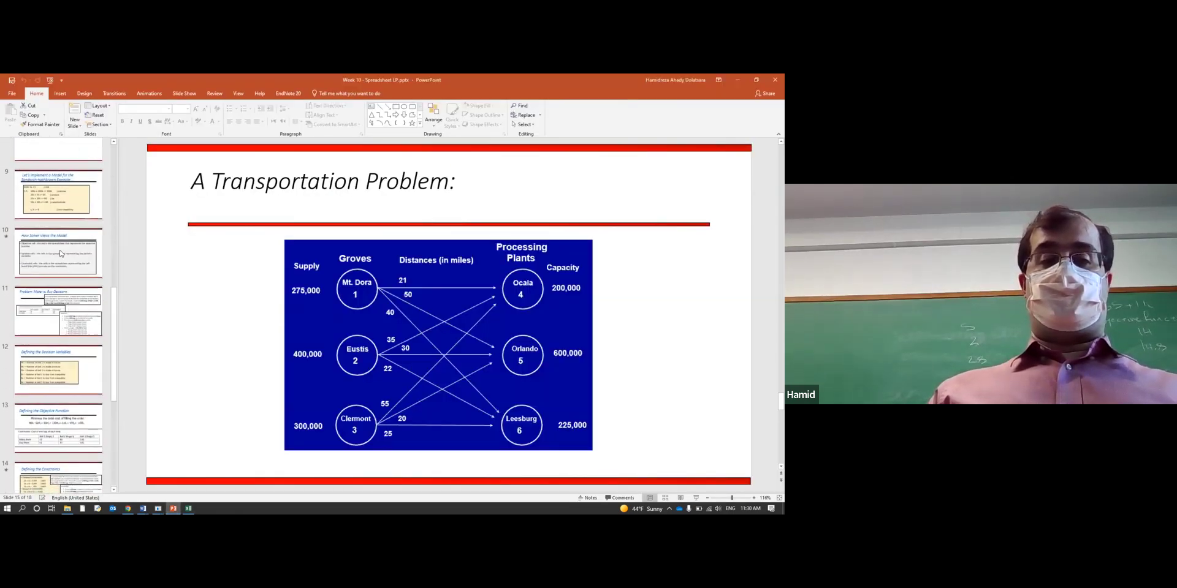
scroll(69, 358, down, 3)
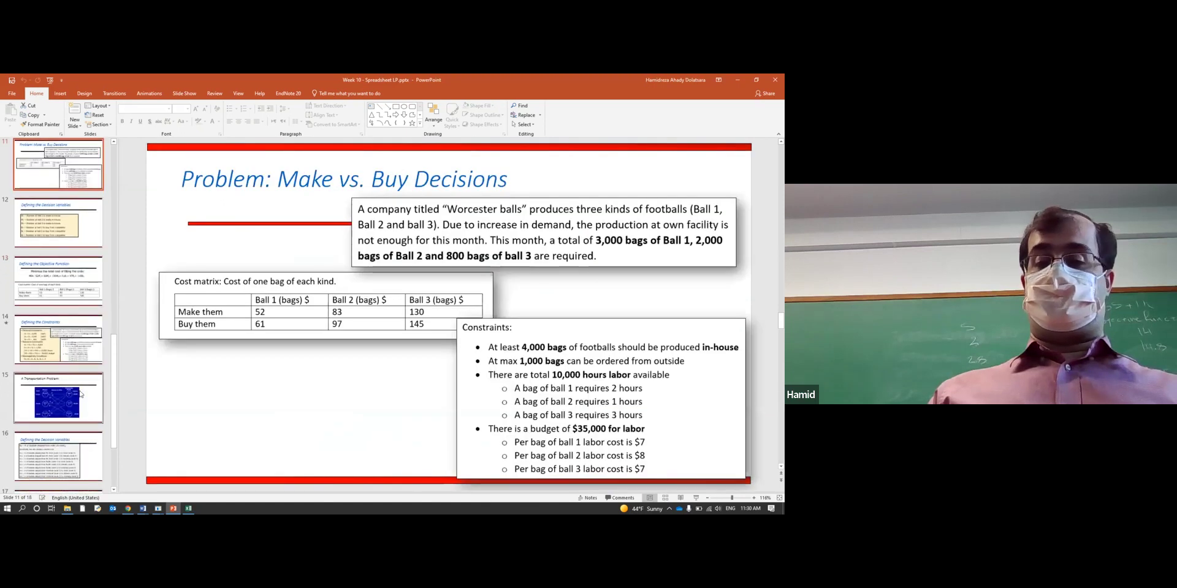
click(81, 394)
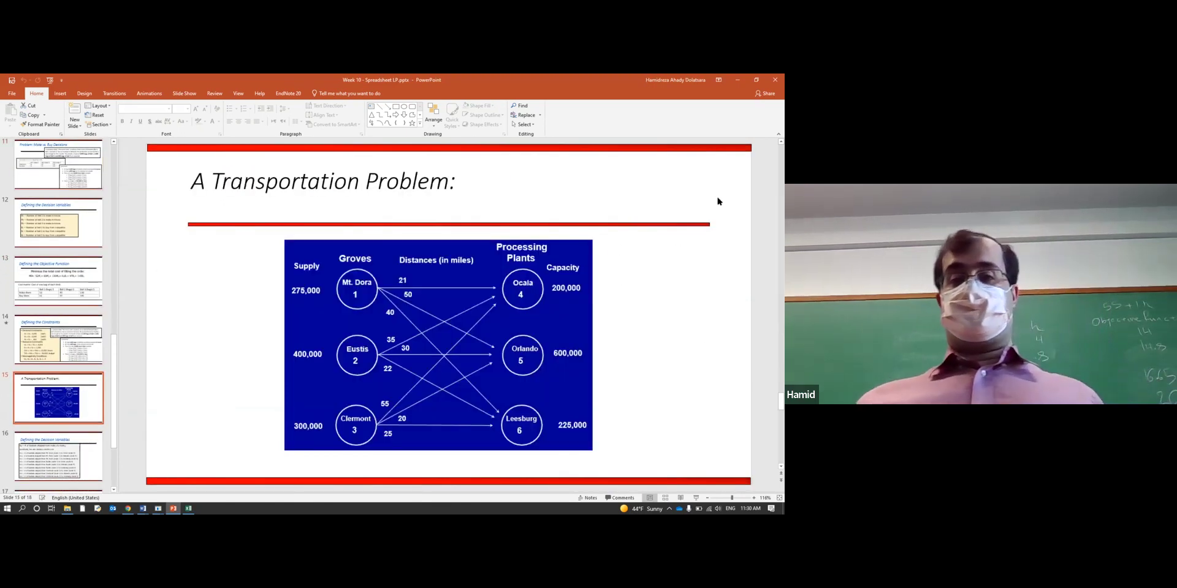